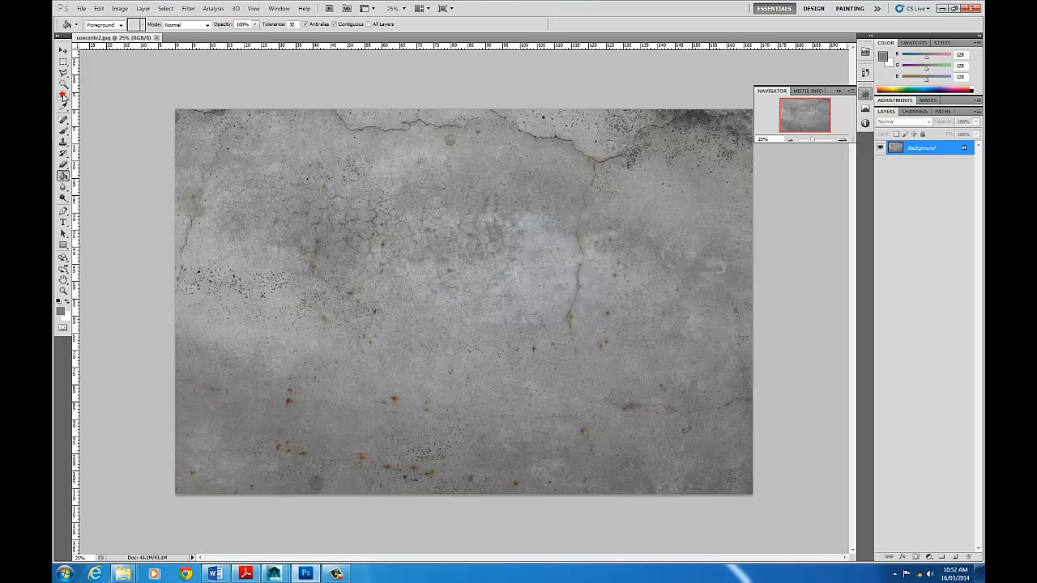
- Crop the concrete image to a full-height square covering the right-hand part of the picture
left_click(63, 96)
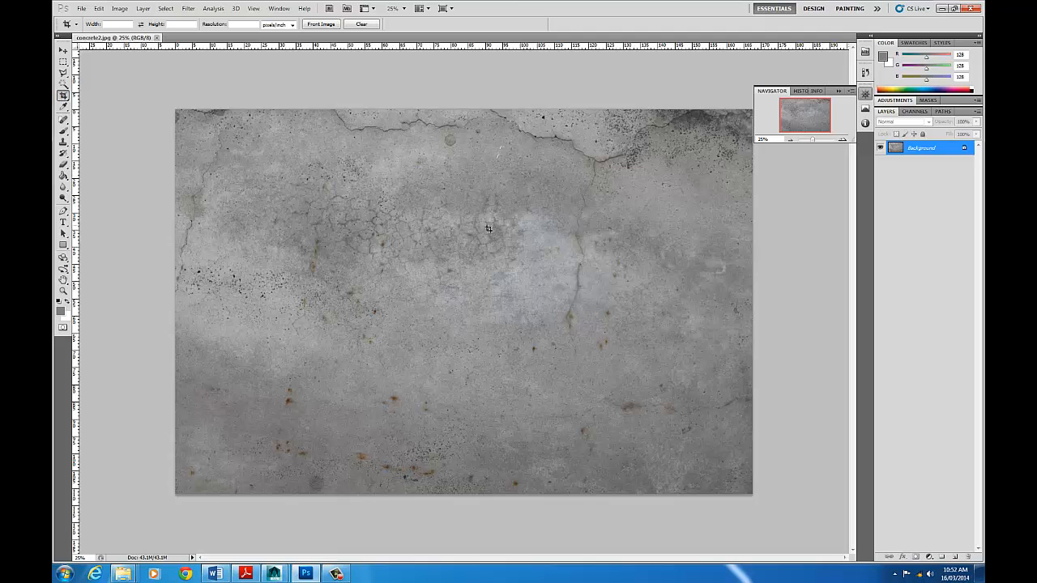
key("shift")
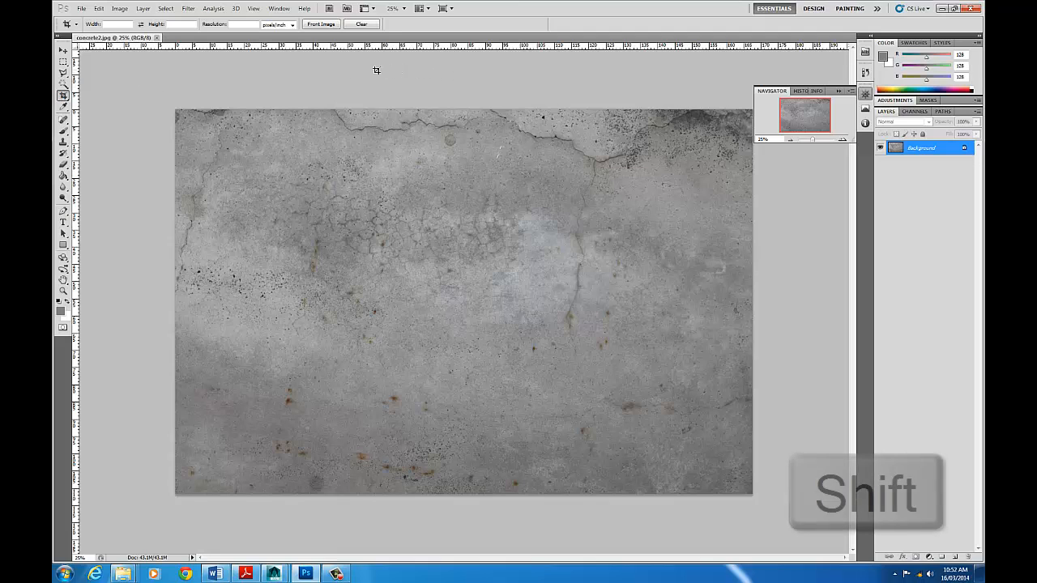
left_click_drag(352, 74, 906, 580)
mouse_move(631, 188)
left_mouse_down()
mouse_move(532, 187)
mouse_move(644, 187)
left_mouse_up()
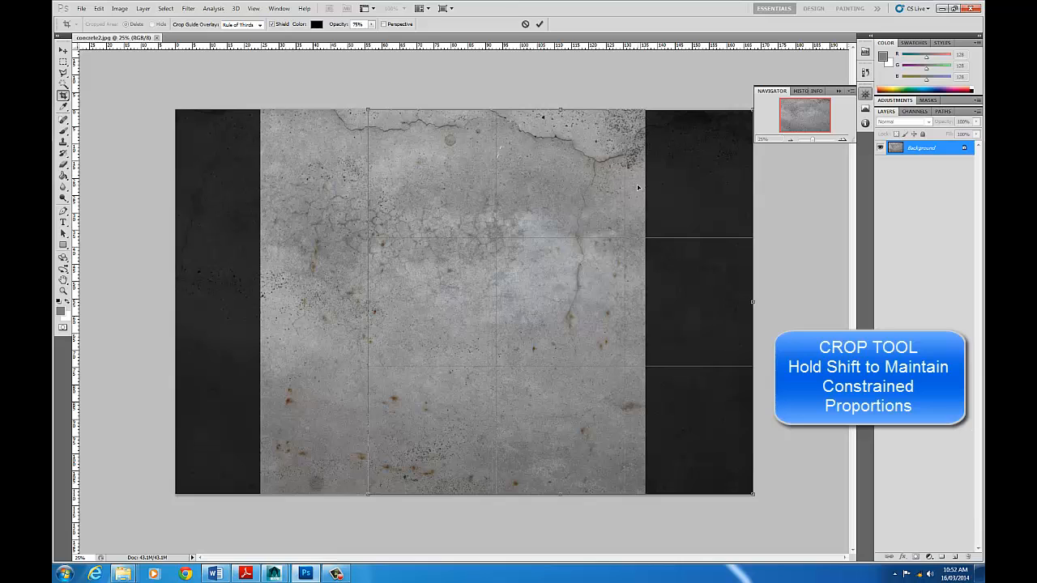
key("Return")
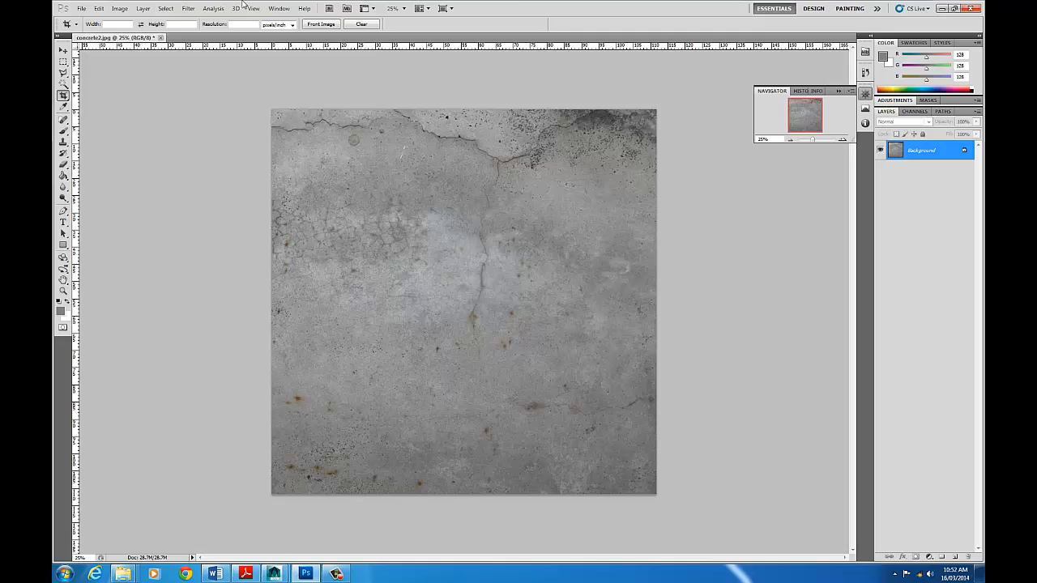
- Convert the Background into a regular layer, keeping the default layer settings
left_click(81, 9)
left_click(81, 9)
left_click(143, 8)
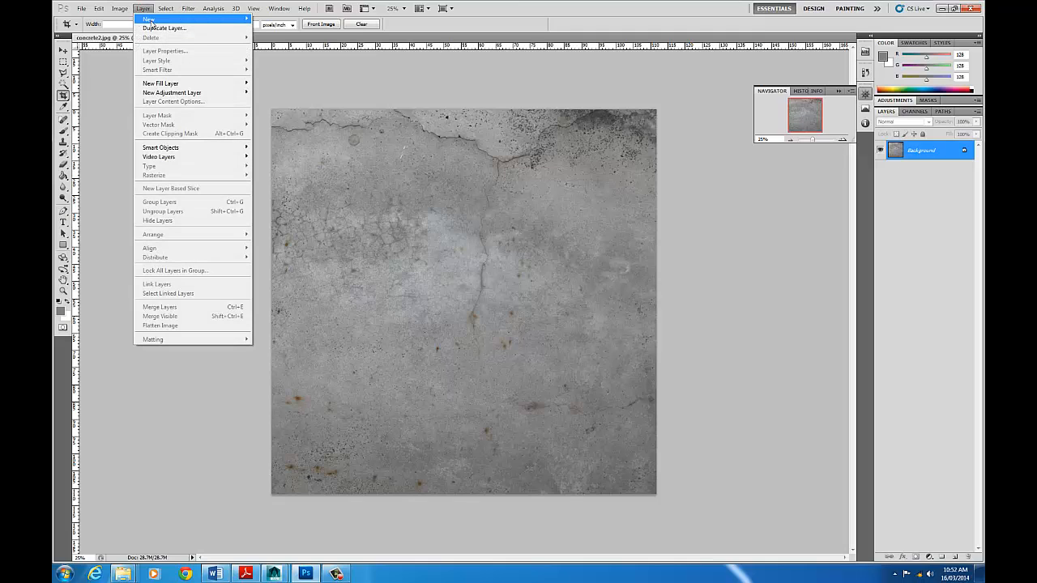
mouse_move(155, 22)
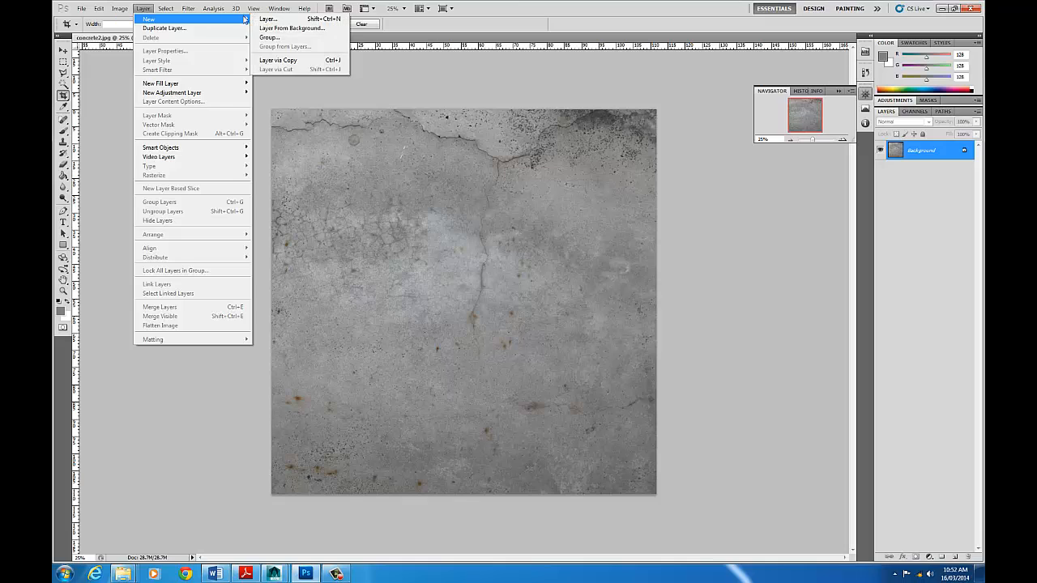
left_click(300, 30)
left_click(597, 180)
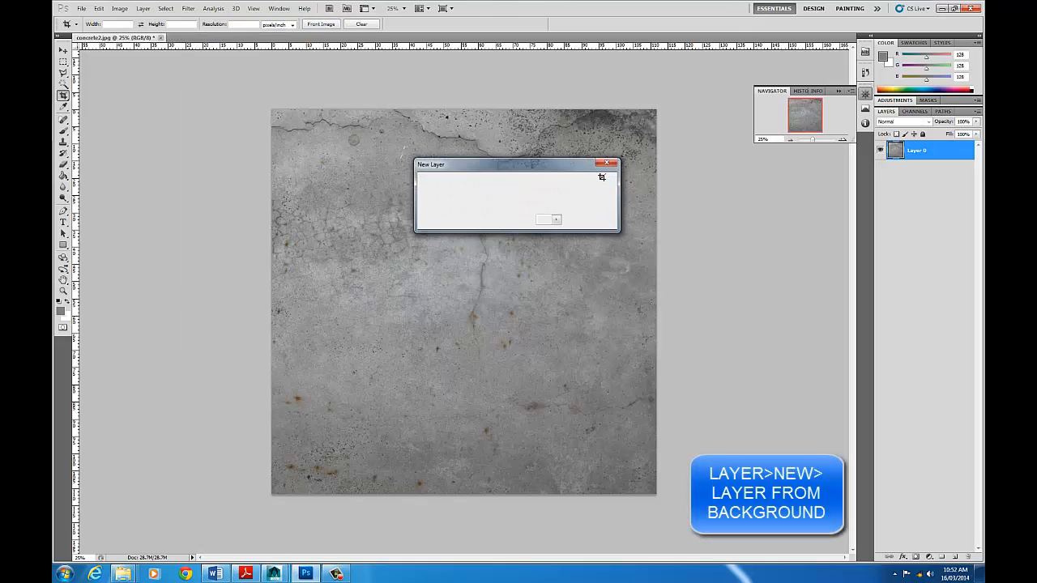
- Create a new empty layer and move it beneath the concrete layer
left_click(143, 8)
mouse_move(162, 16)
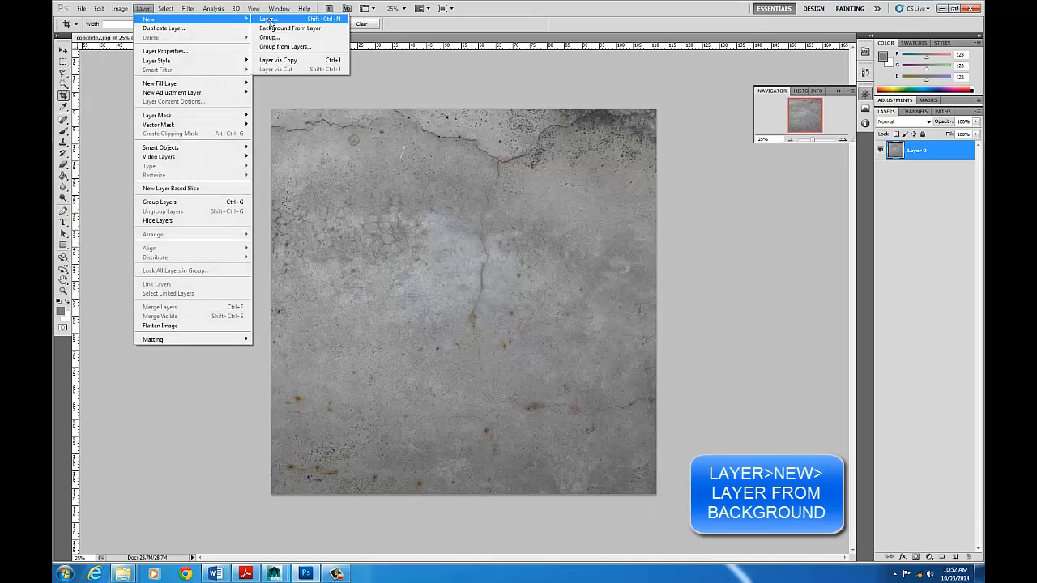
left_click(269, 19)
left_click(597, 181)
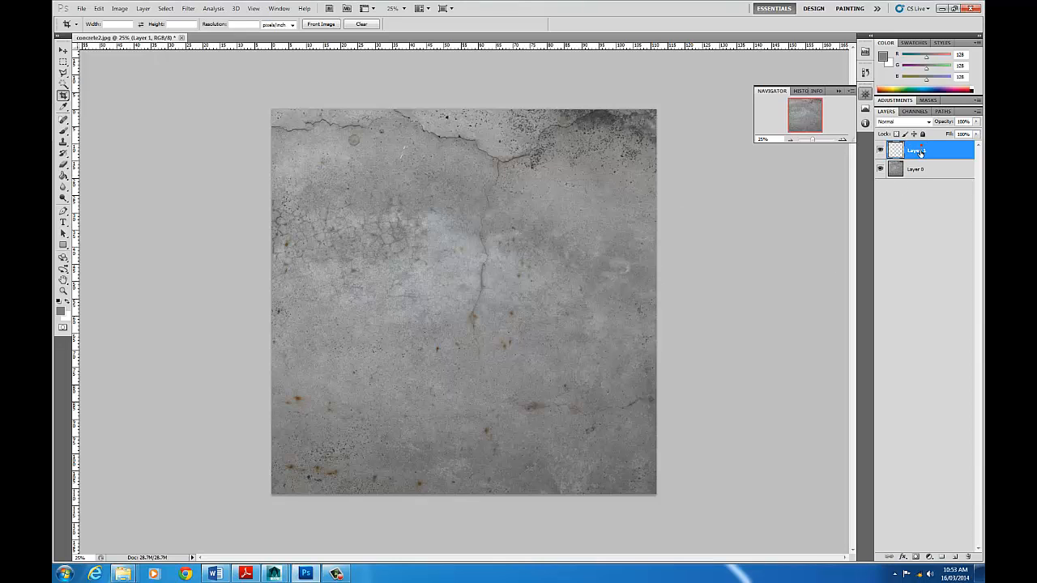
left_click_drag(911, 152, 899, 185)
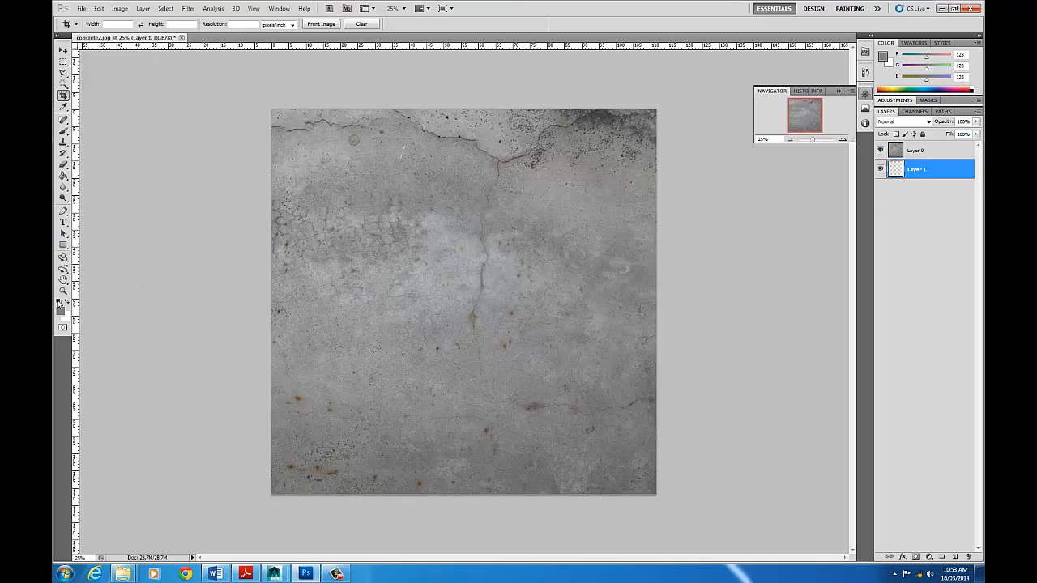
- Fill the new empty layer with mid grey, RGB 128, 128, 128, using the Paint Bucket
left_click(64, 175)
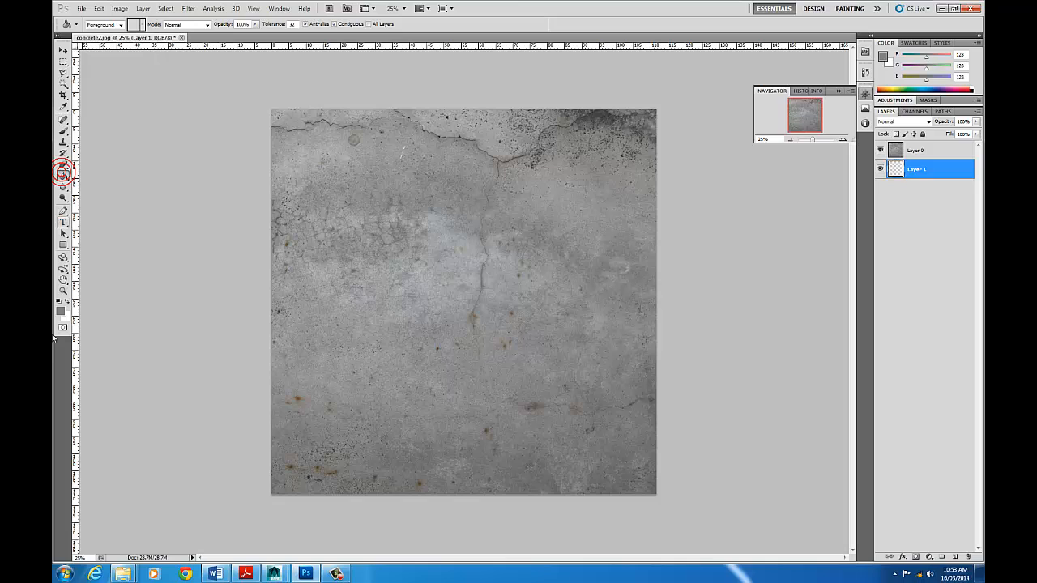
left_click(60, 310)
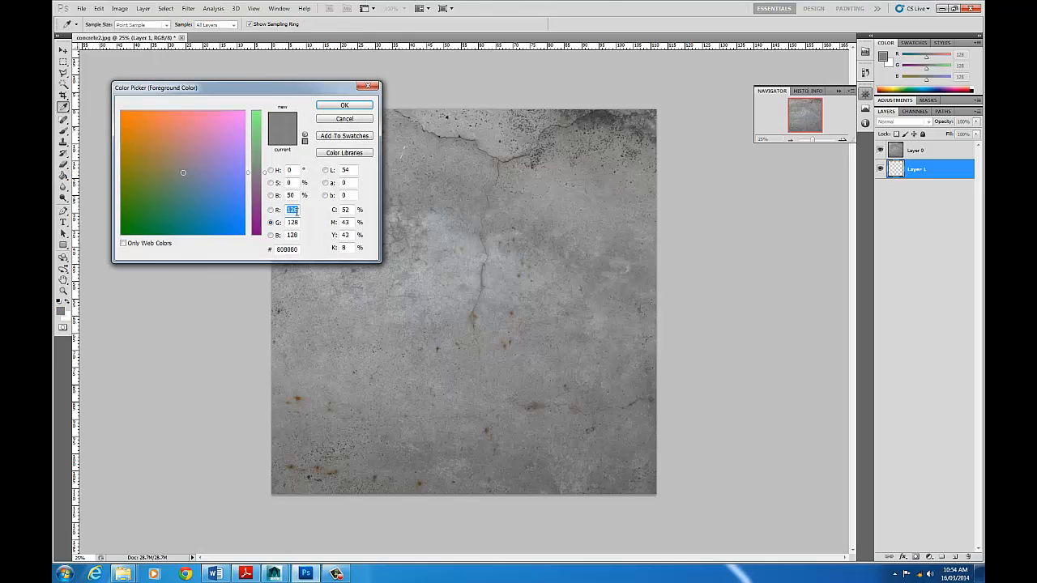
left_click(290, 210)
type("128")
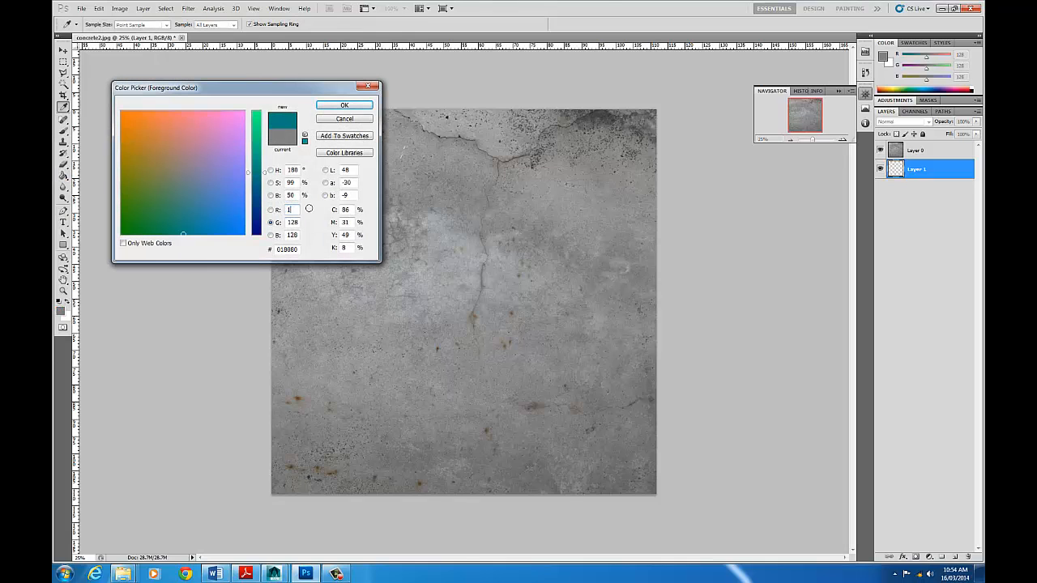
left_click(343, 105)
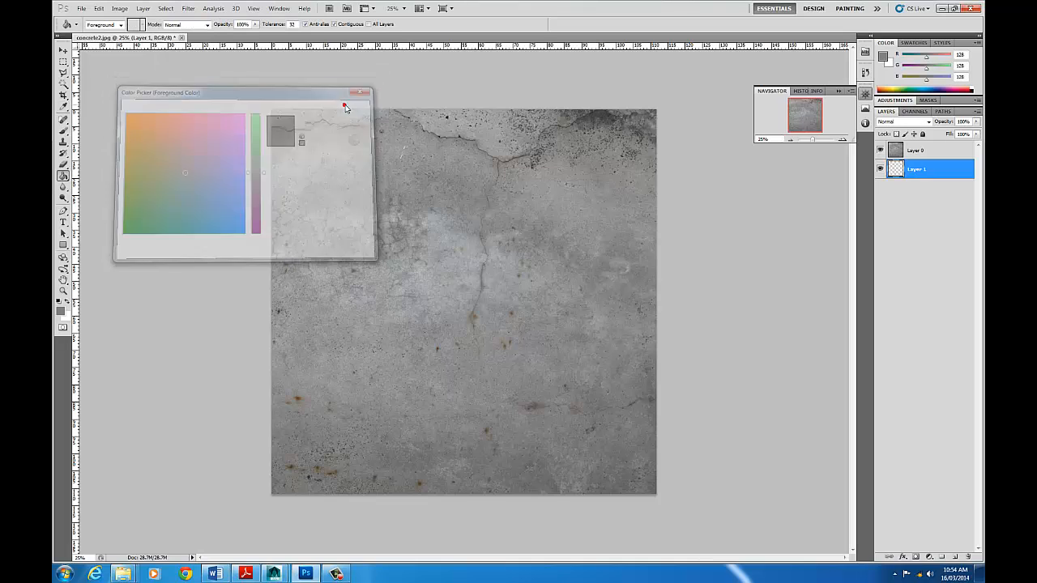
left_click(468, 204)
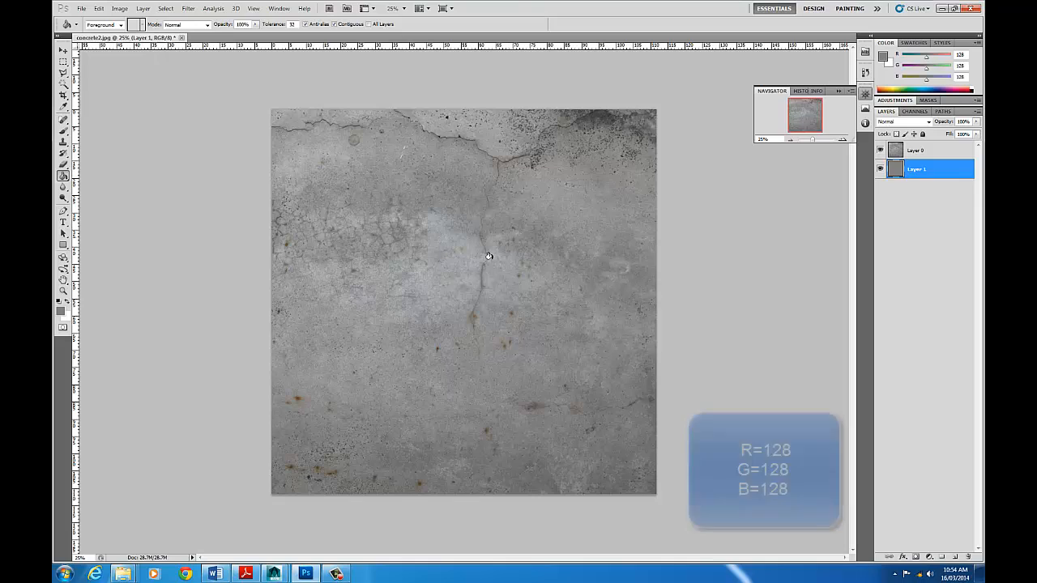
- Select the concrete layer and start saving the image as a TIFF named ConcreteColor.tif
left_click(924, 151)
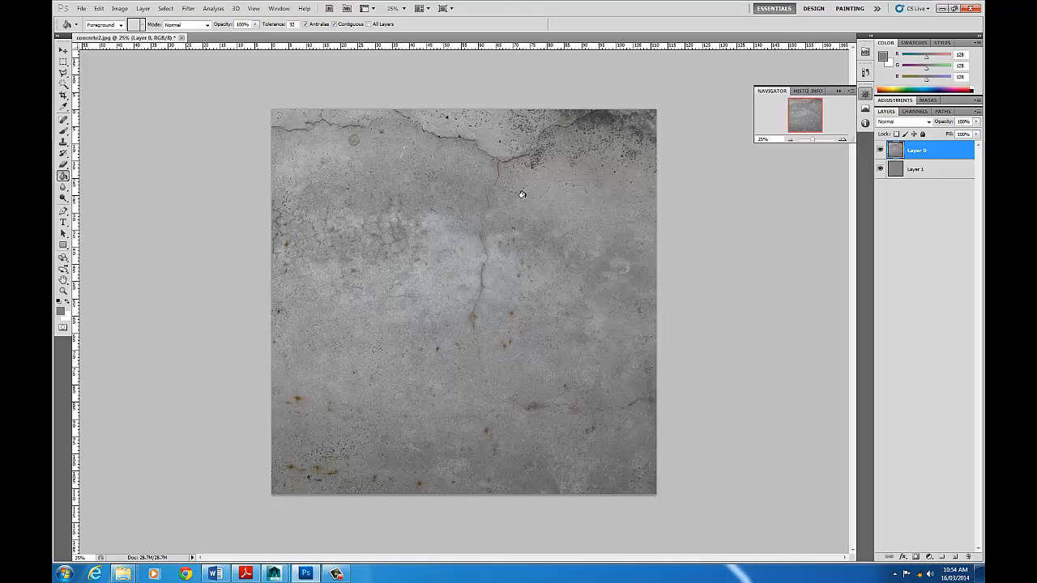
left_click(80, 10)
left_click(124, 160)
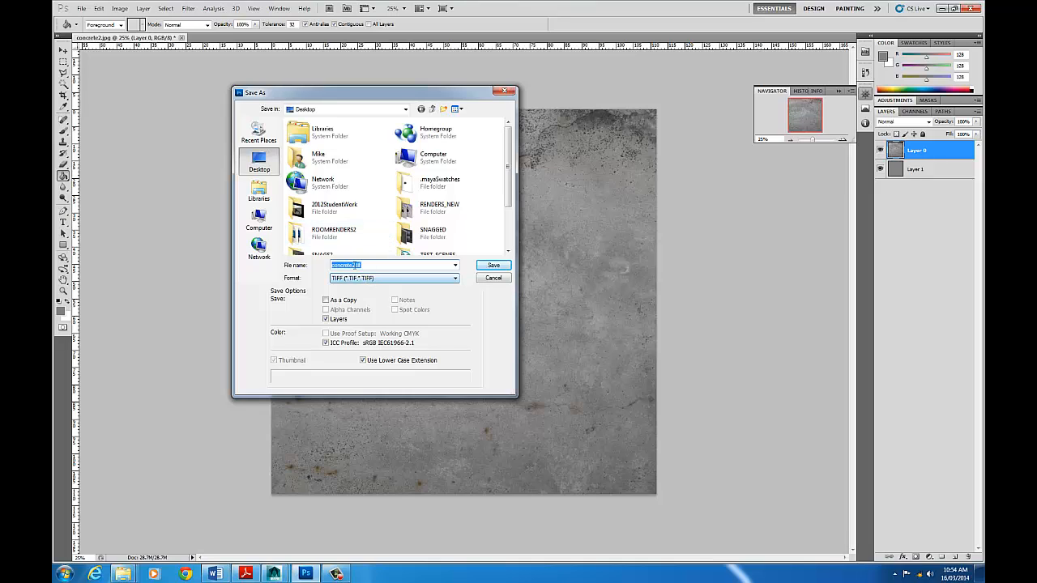
left_click_drag(355, 265, 311, 265)
type("C")
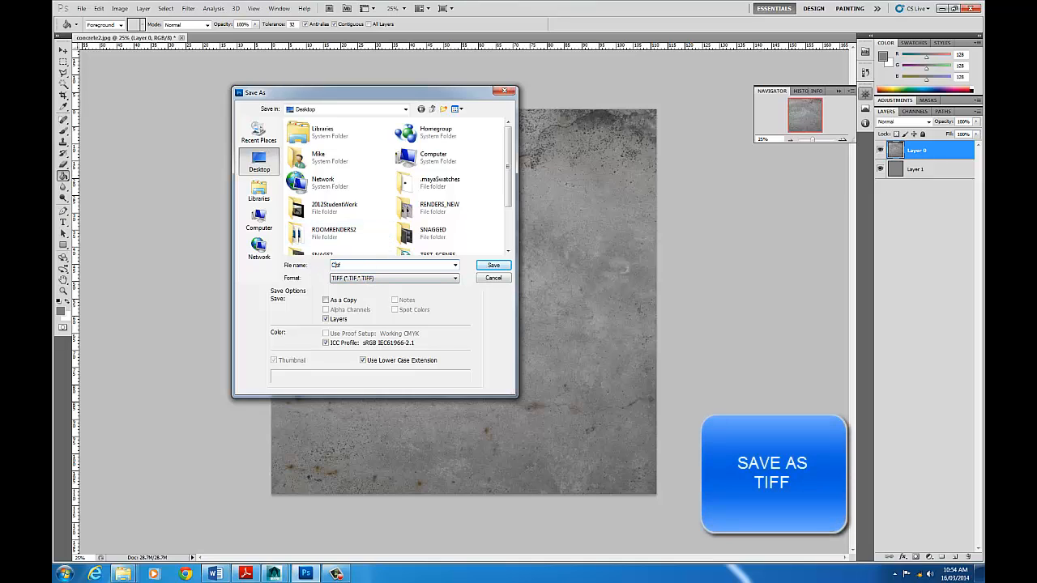
type("oncreteColor")
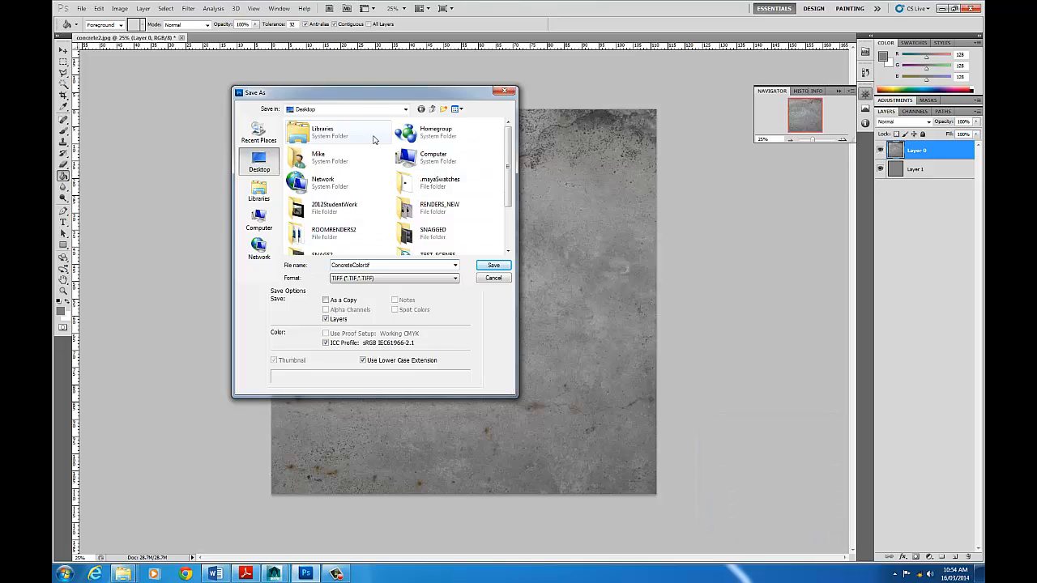
- Choose the sourceimages folder under Documents, maya, projects, 2014, 2014_Projects as the save location
scroll(508, 170, "down", 2)
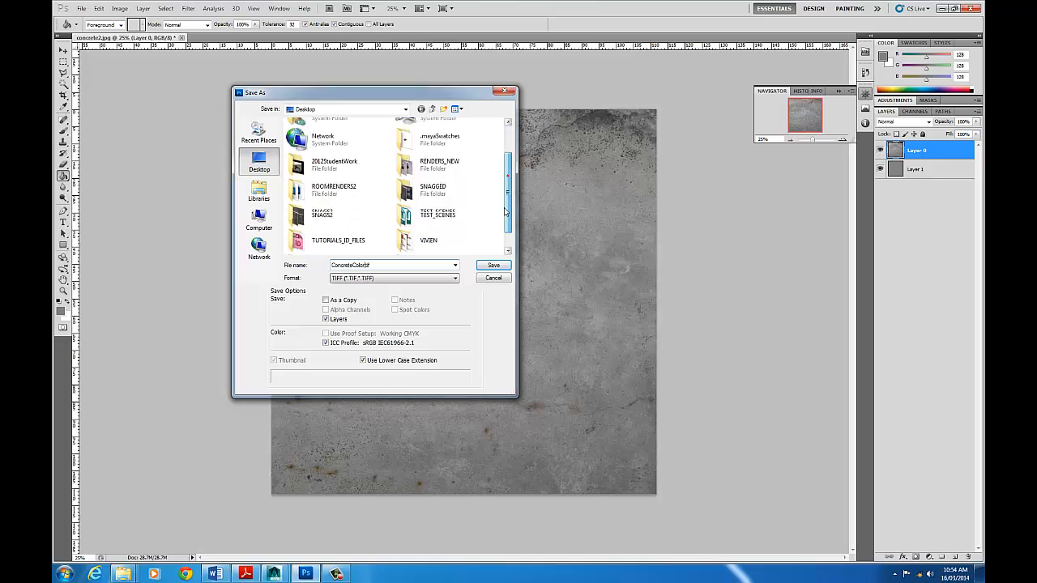
left_click(260, 195)
double_click(324, 136)
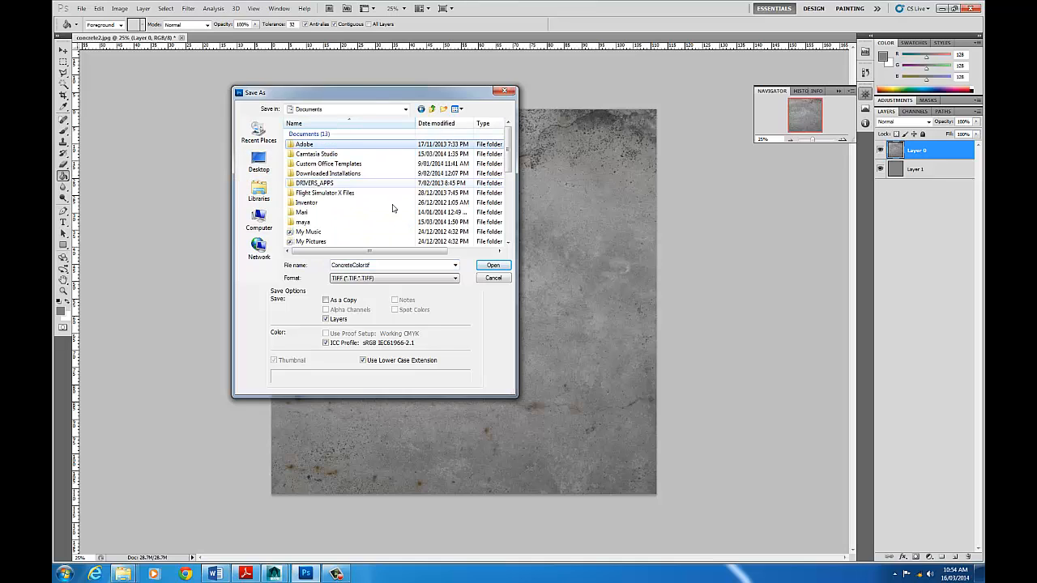
double_click(307, 221)
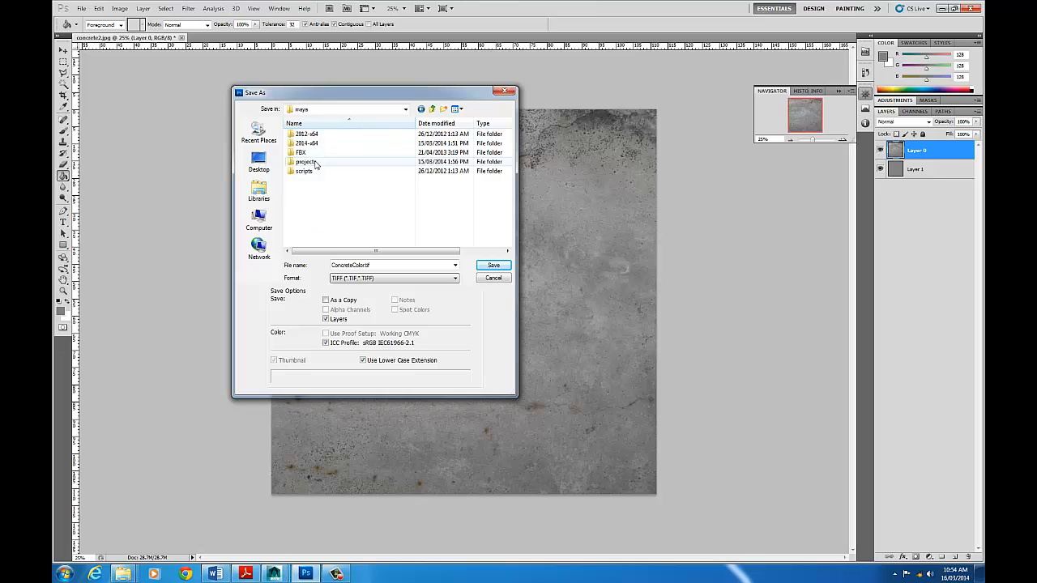
double_click(316, 162)
double_click(312, 134)
left_click(313, 134)
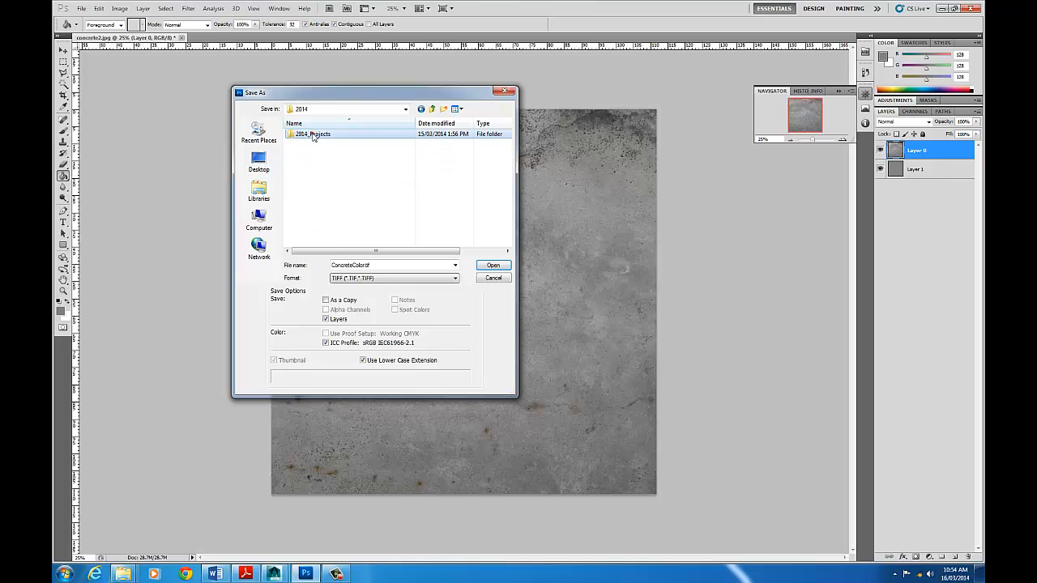
double_click(312, 135)
double_click(322, 235)
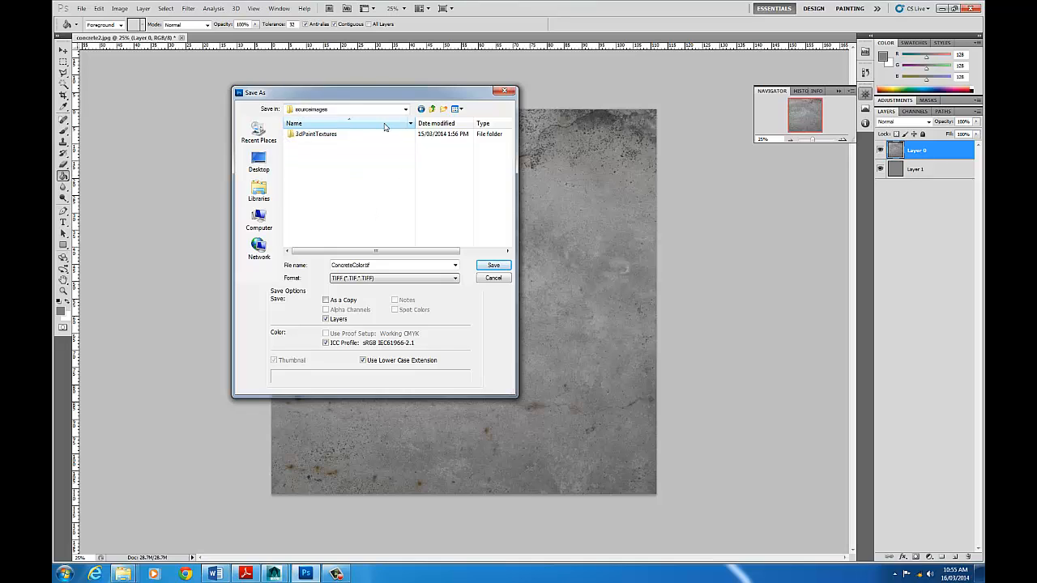
- Exclude the layers and save the TIFF copy with no image compression and IBM PC byte order
left_click(328, 321)
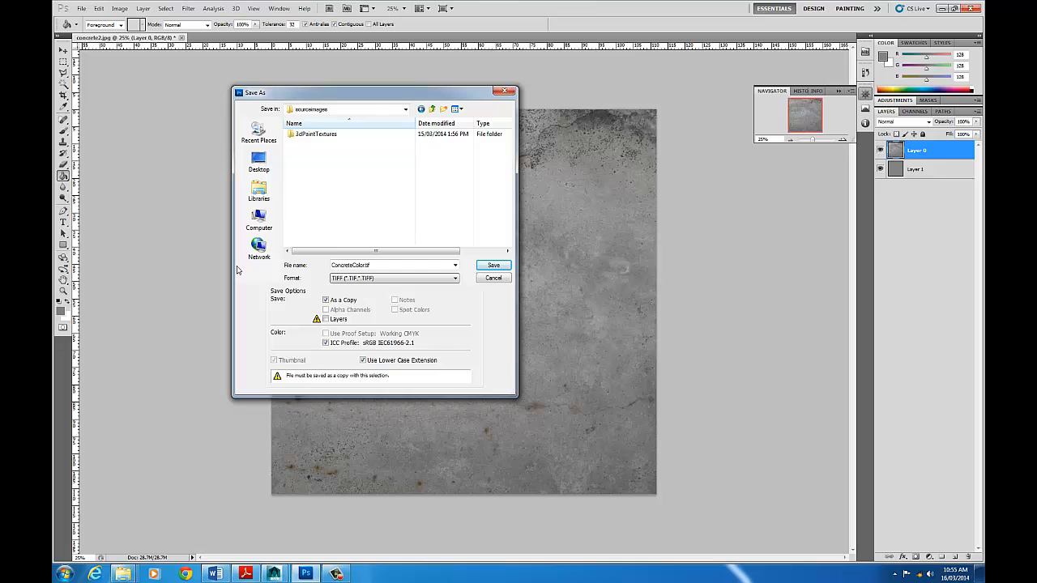
left_click(494, 266)
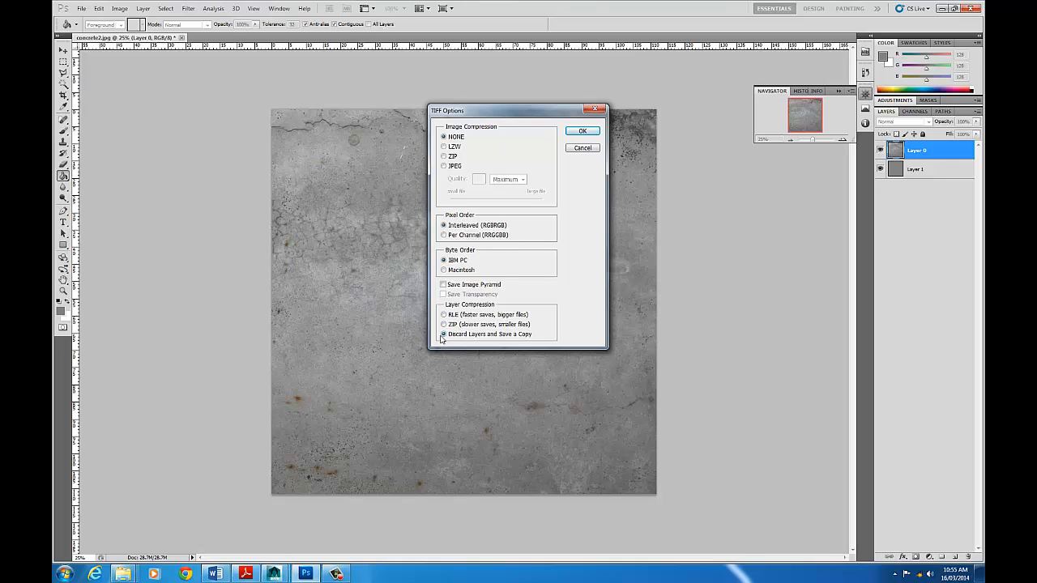
left_click(582, 133)
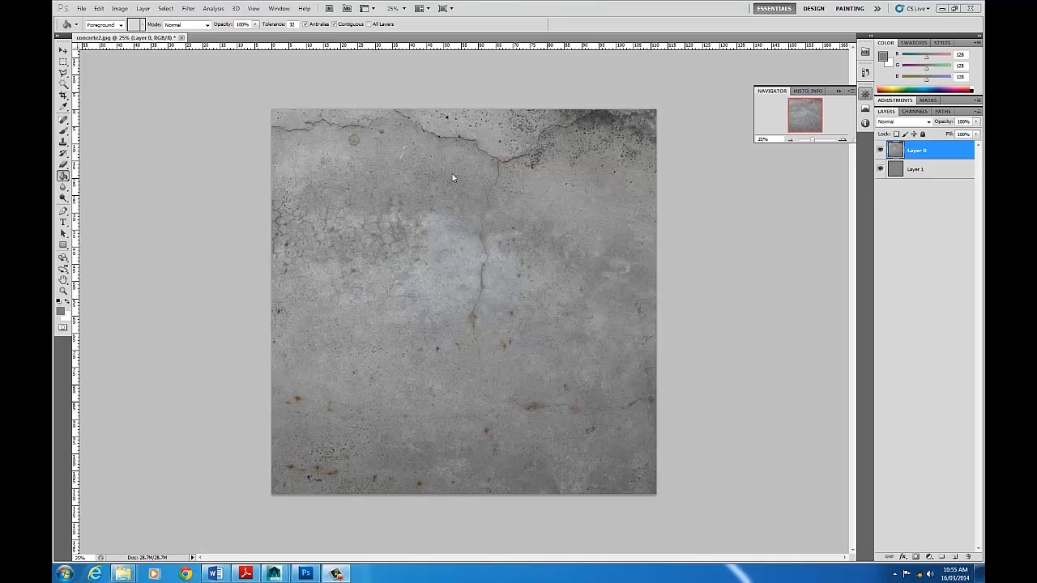
- Start saving the document again as a copy in Photoshop PSD format
left_click(81, 8)
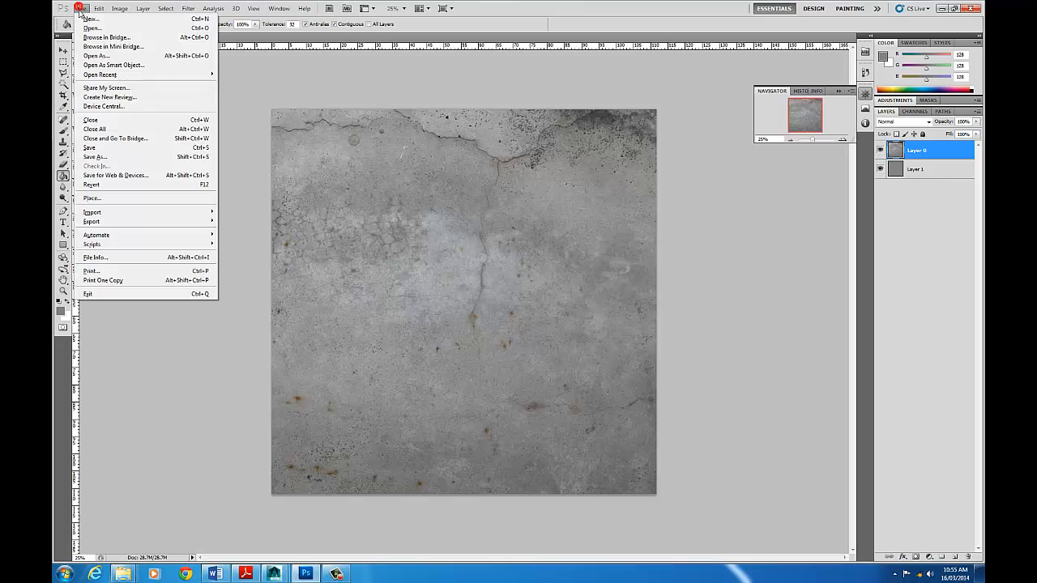
left_click(145, 148)
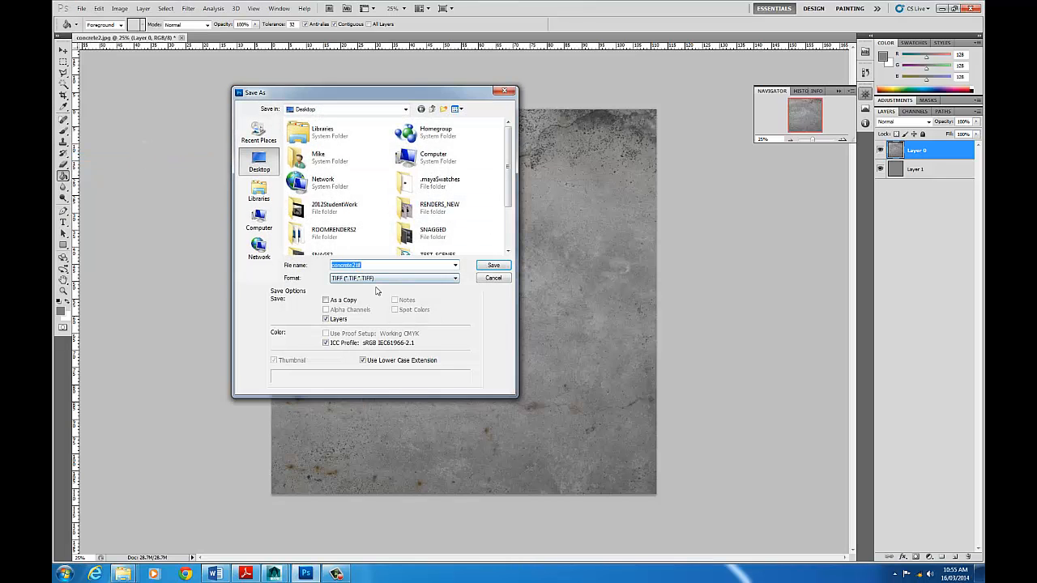
left_click(326, 300)
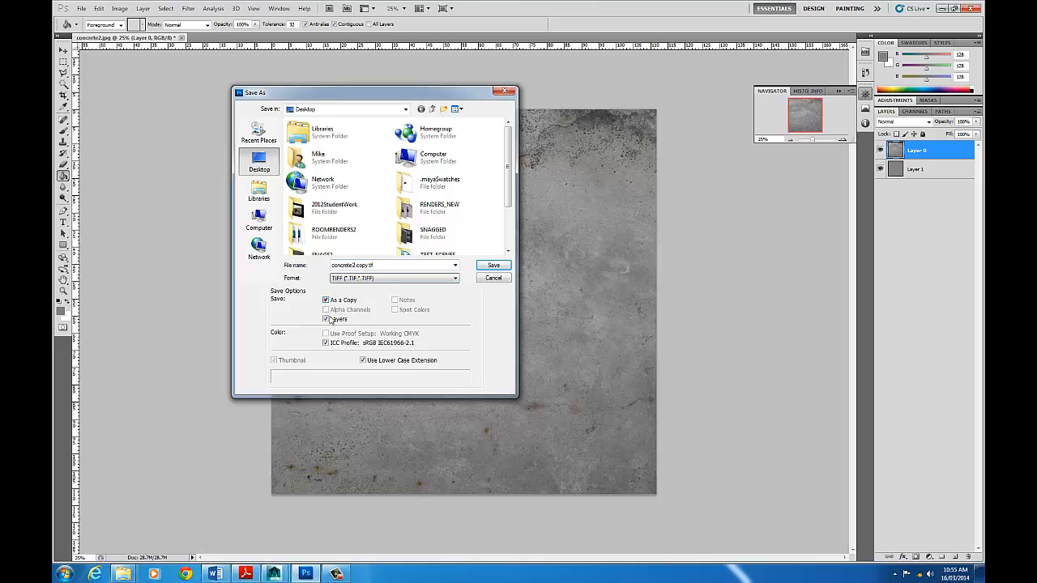
left_click(326, 319)
left_click(370, 279)
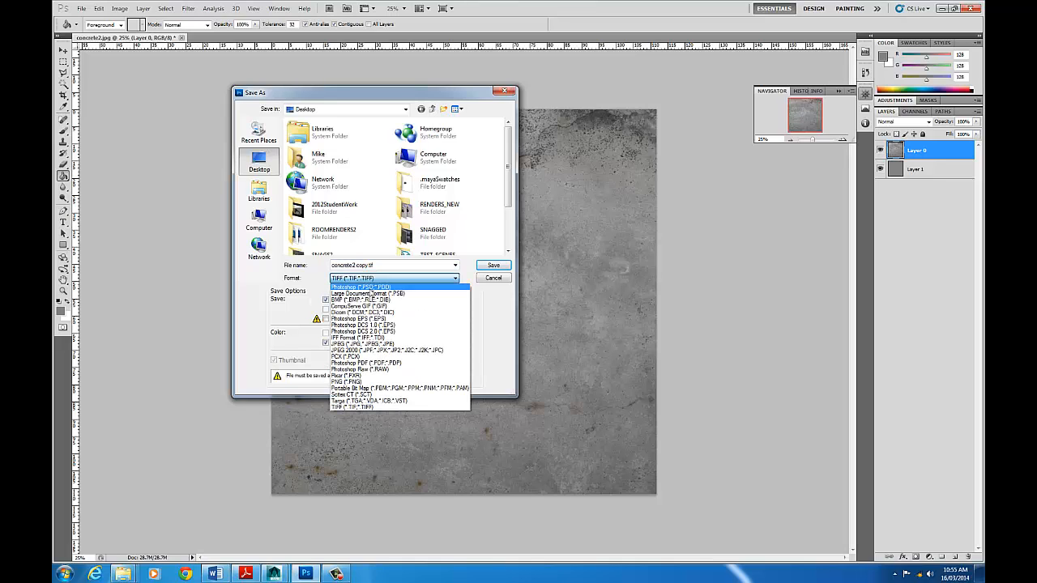
left_click(359, 286)
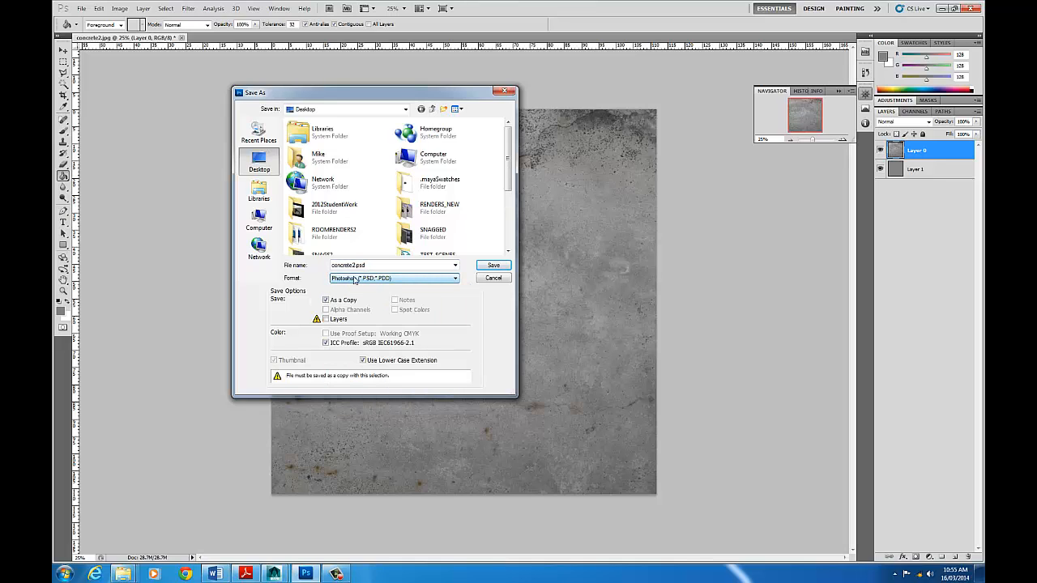
- Name the copy ConcreteSpec.psd, include its layers and save it on the Desktop
left_click(341, 265)
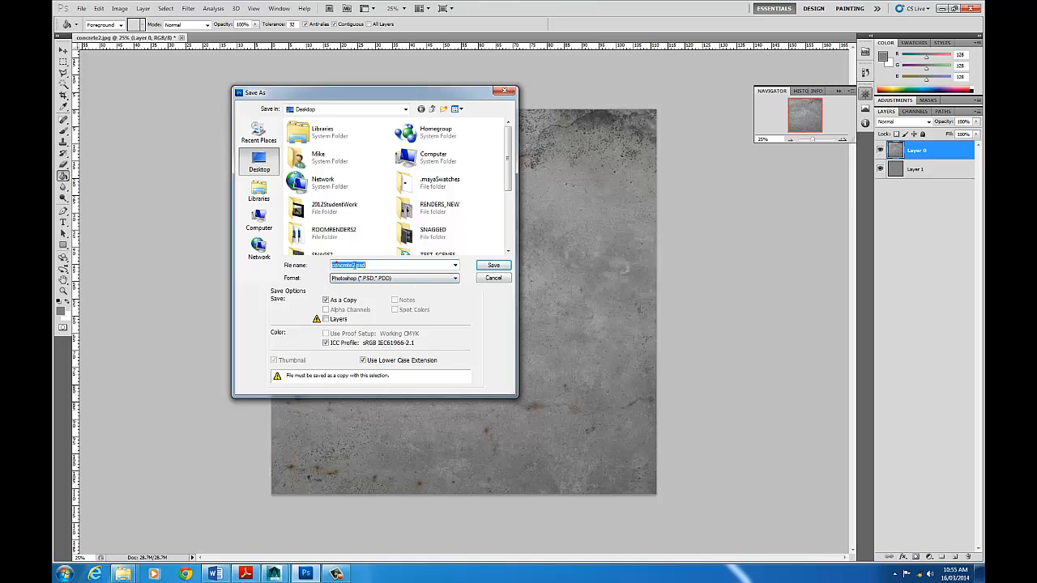
left_click(353, 265)
left_click_drag(335, 266, 332, 265)
type("C")
left_click(327, 320)
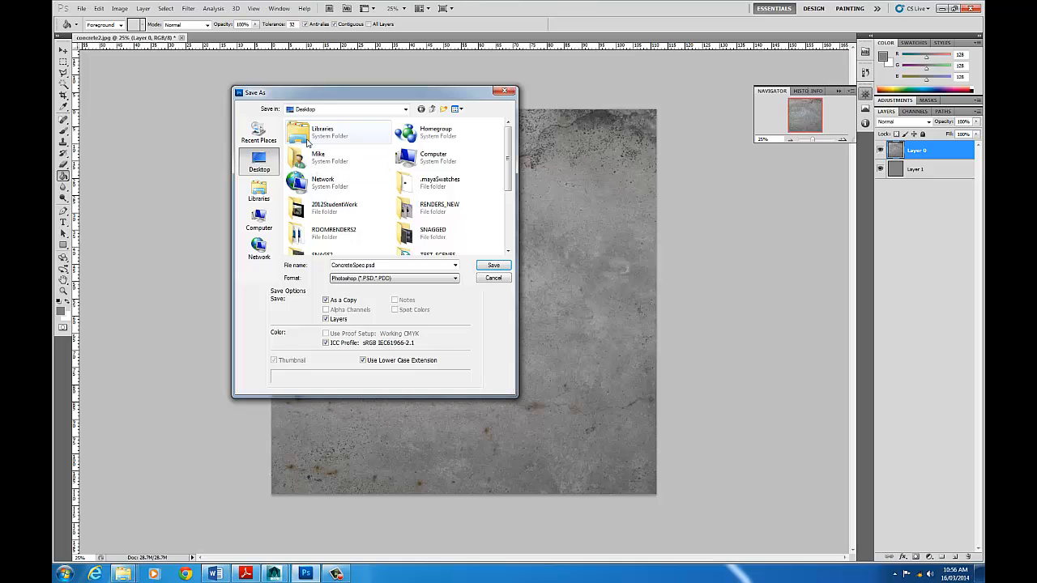
scroll(453, 210, "down", 3)
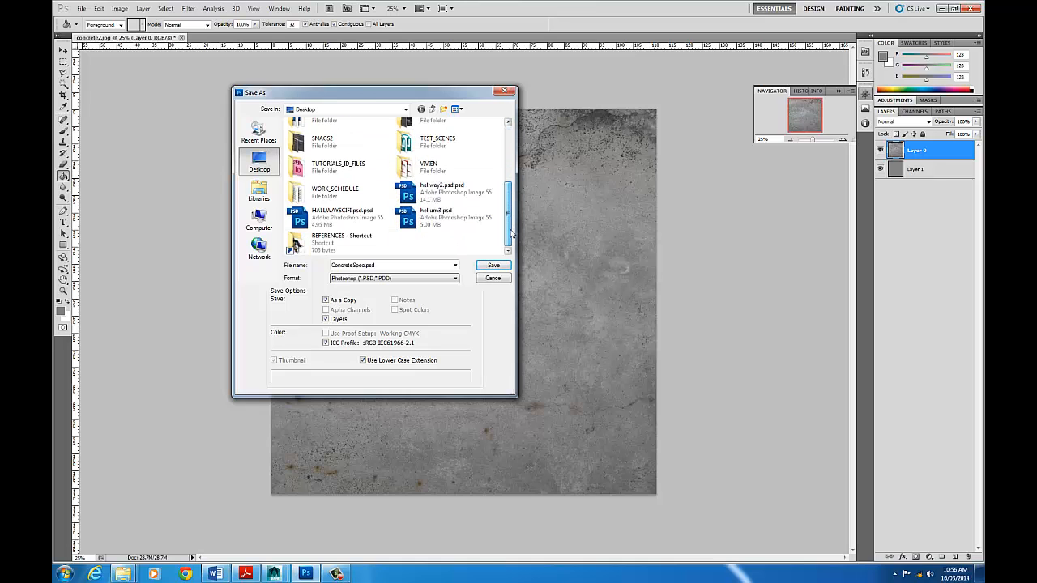
left_click(502, 264)
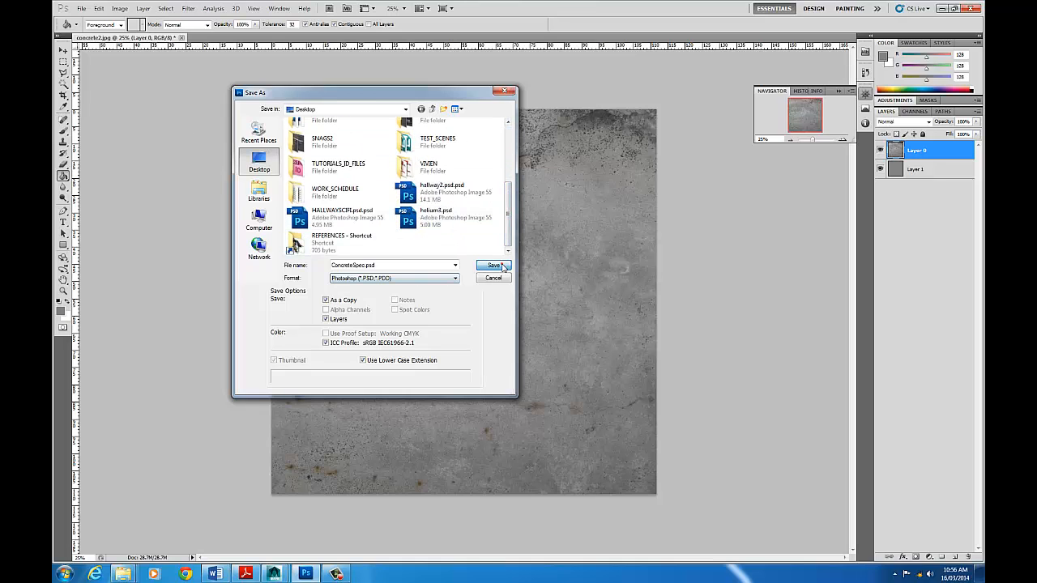
left_click(625, 183)
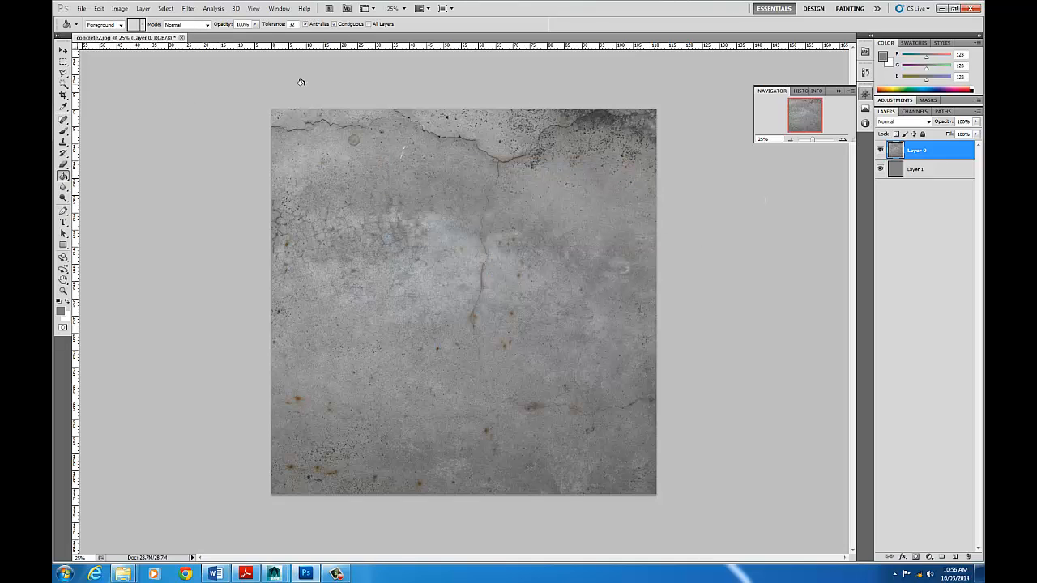
- Save the document with its layers as ConcreteBump.psd in Photoshop PSD format on the Desktop
left_click(81, 8)
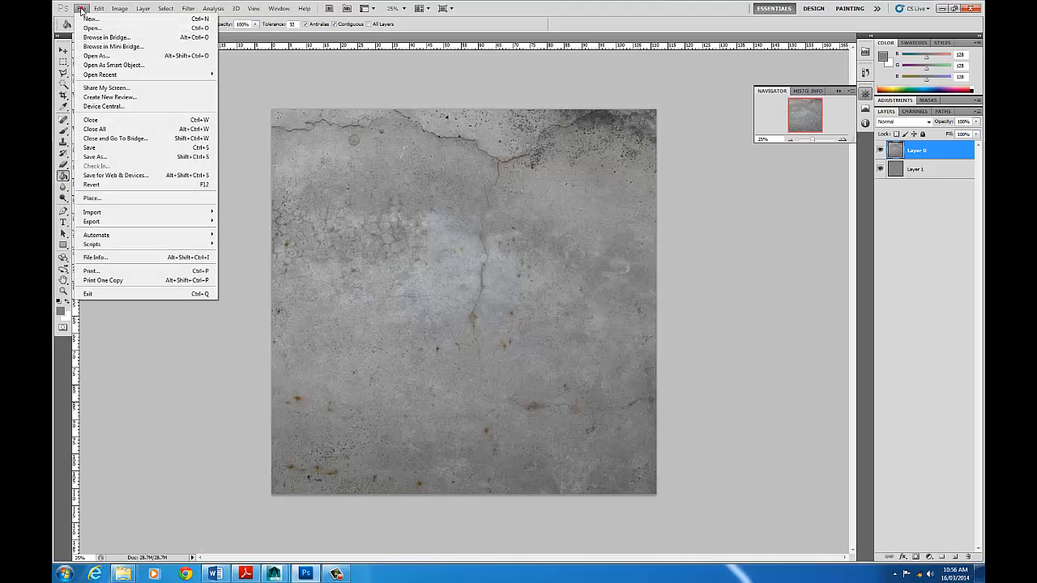
left_click(138, 156)
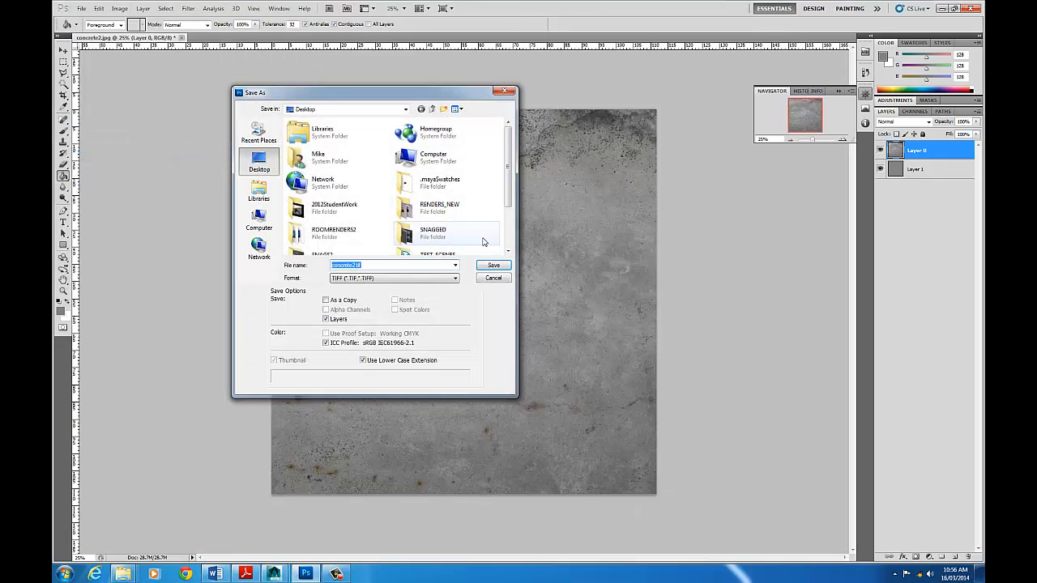
left_click_drag(380, 265, 301, 266)
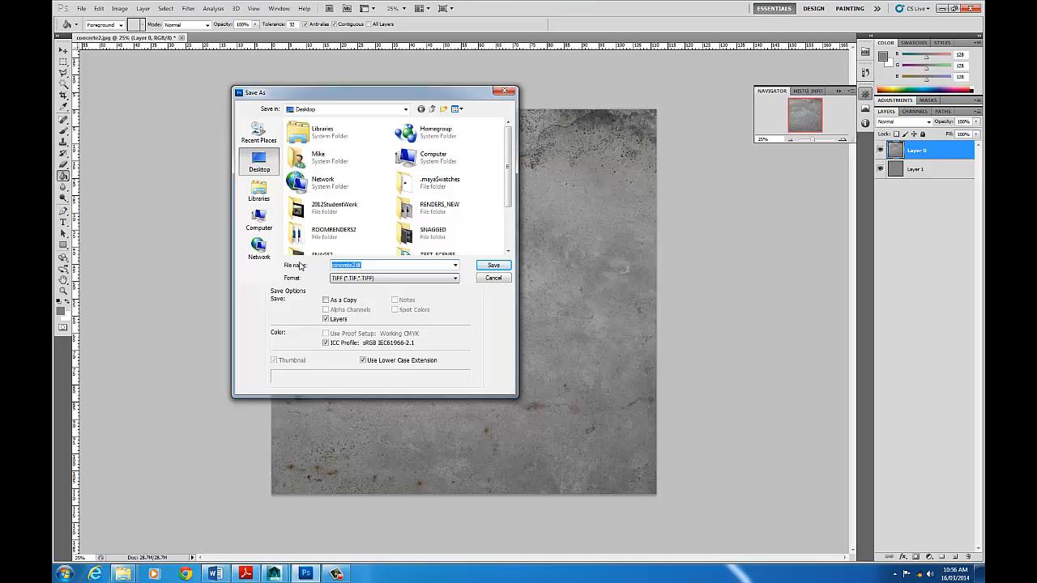
type("Conc")
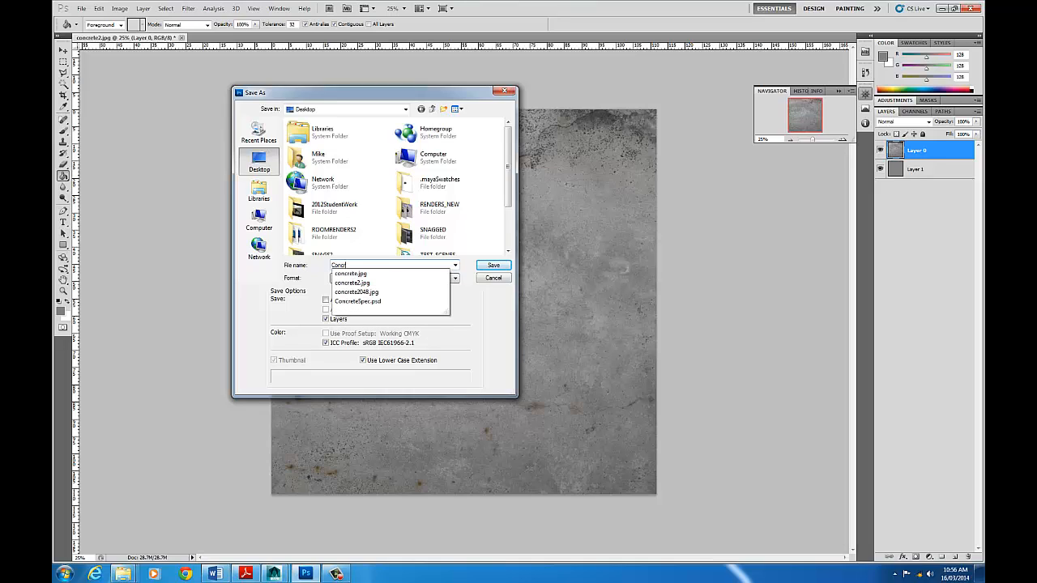
type("reteBump")
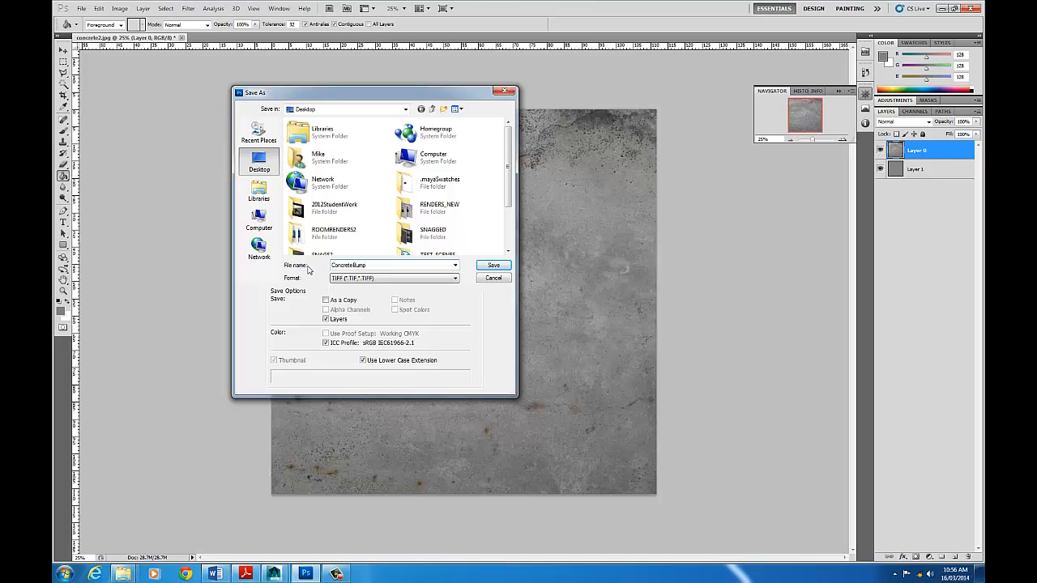
left_click(375, 278)
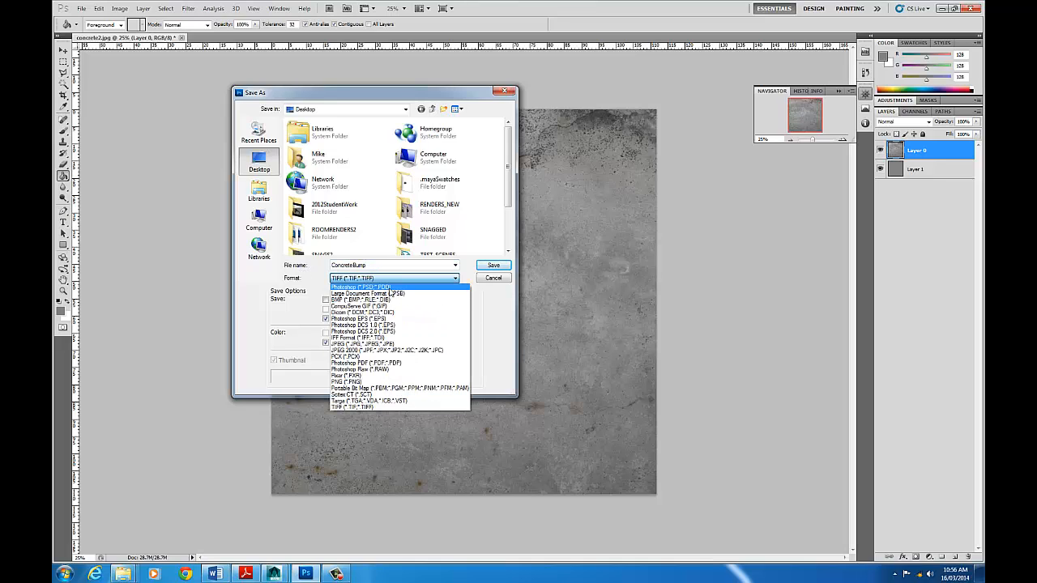
left_click(389, 287)
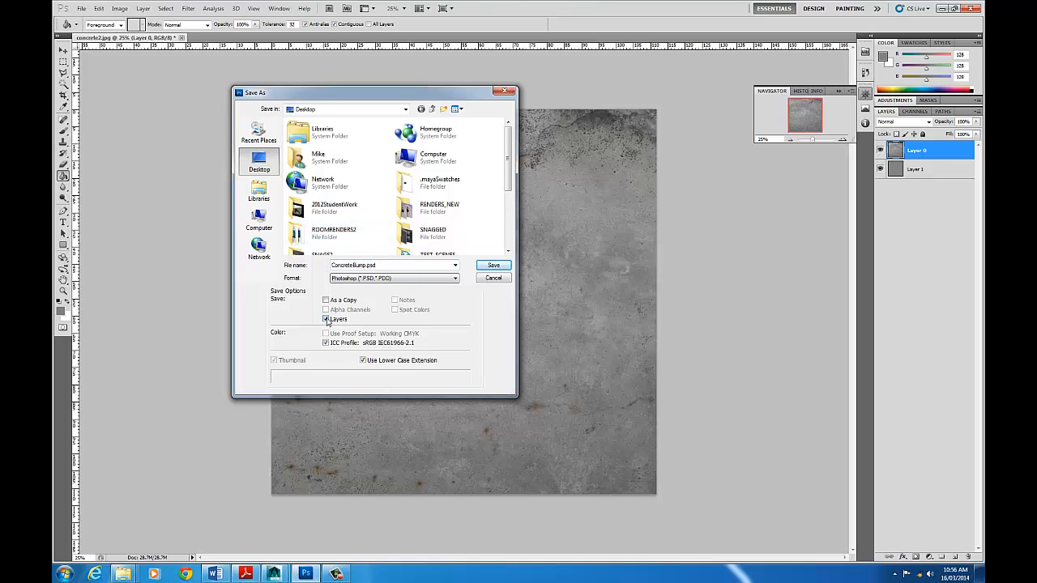
left_click(495, 266)
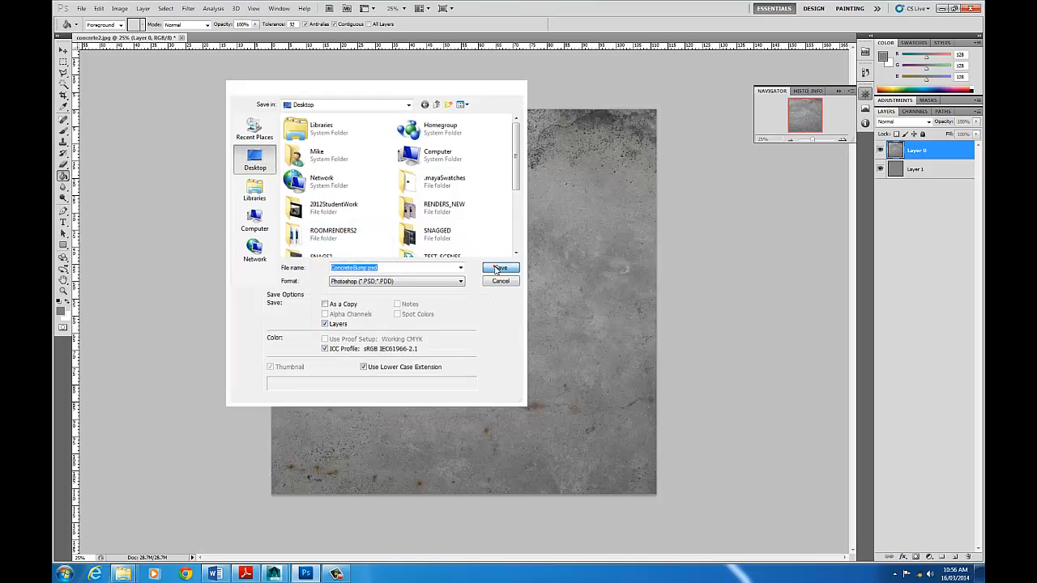
left_click(638, 186)
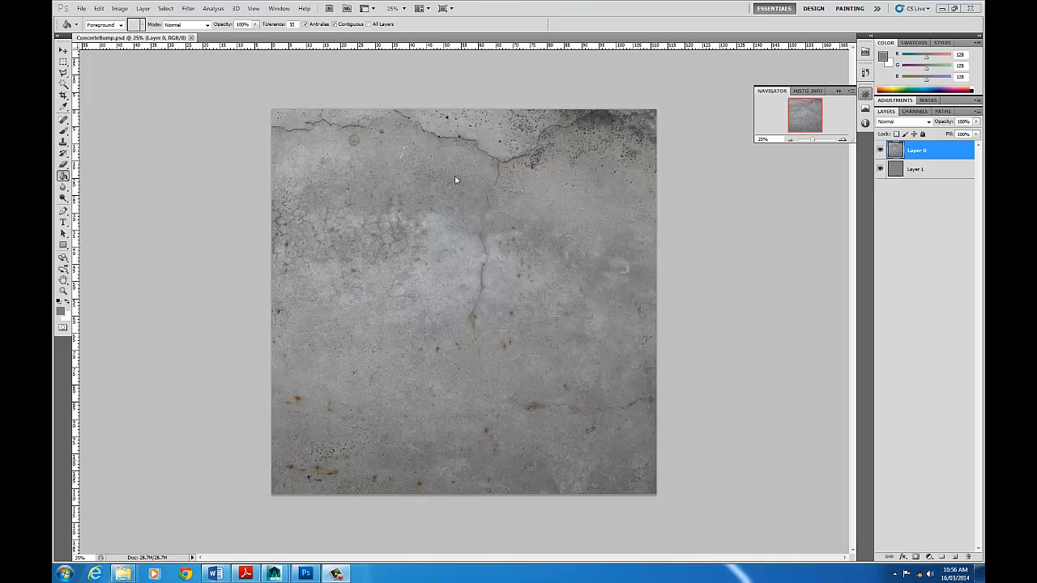
- Hide and reshow Layer 0 to check the grey layer beneath, and try an opacity of 96% on Layer 0
left_click(881, 150)
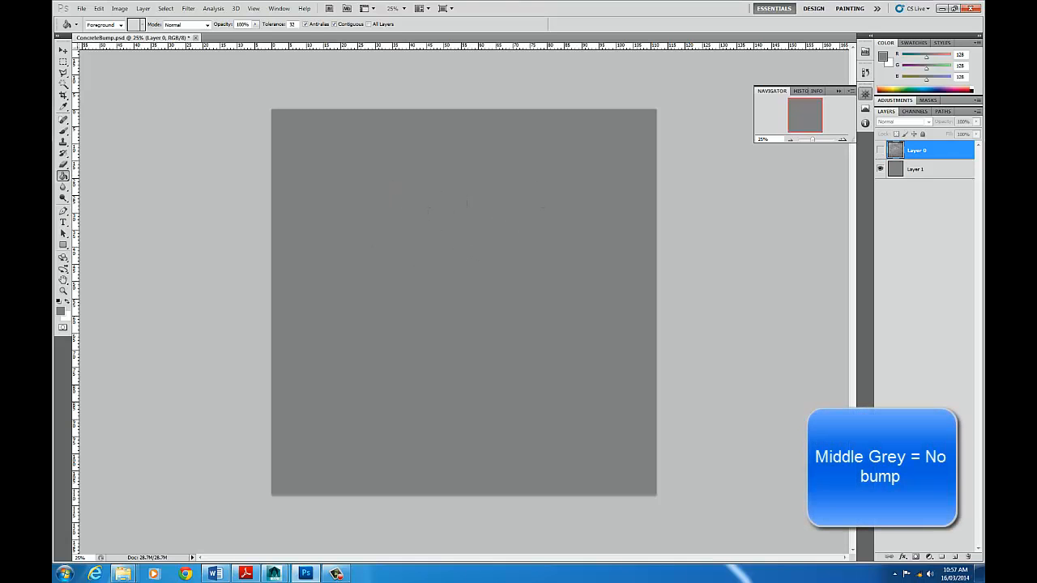
left_click(880, 150)
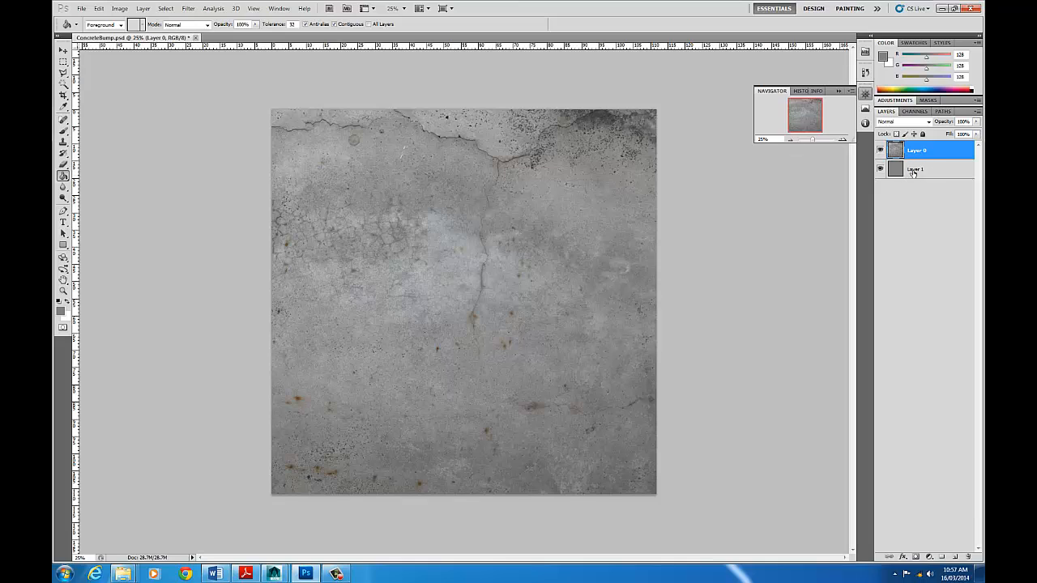
left_click(937, 171)
left_click(927, 153)
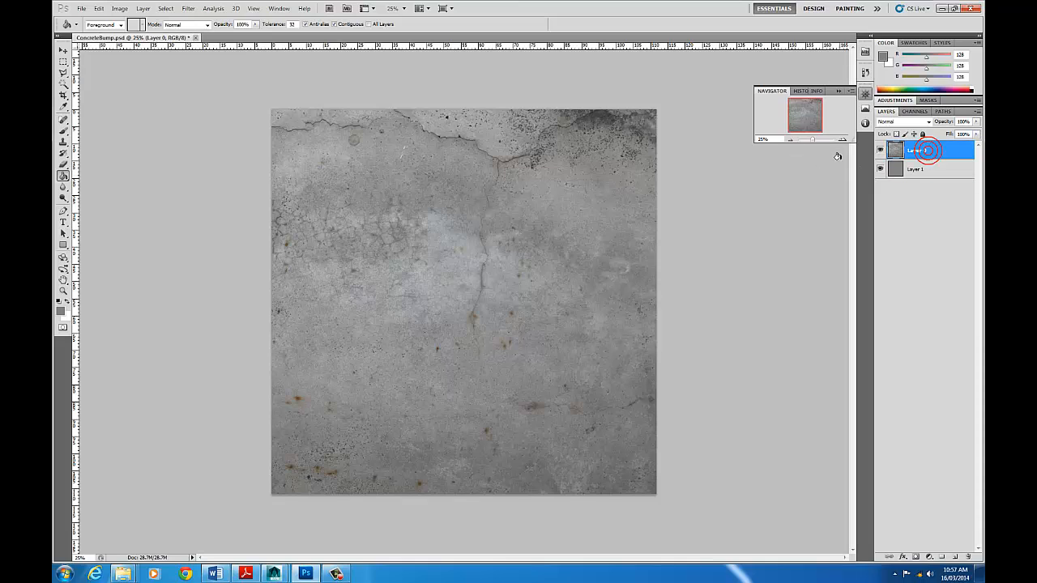
left_click(979, 121)
mouse_move(973, 130)
left_mouse_down()
mouse_move(938, 134)
mouse_move(975, 132)
left_mouse_up()
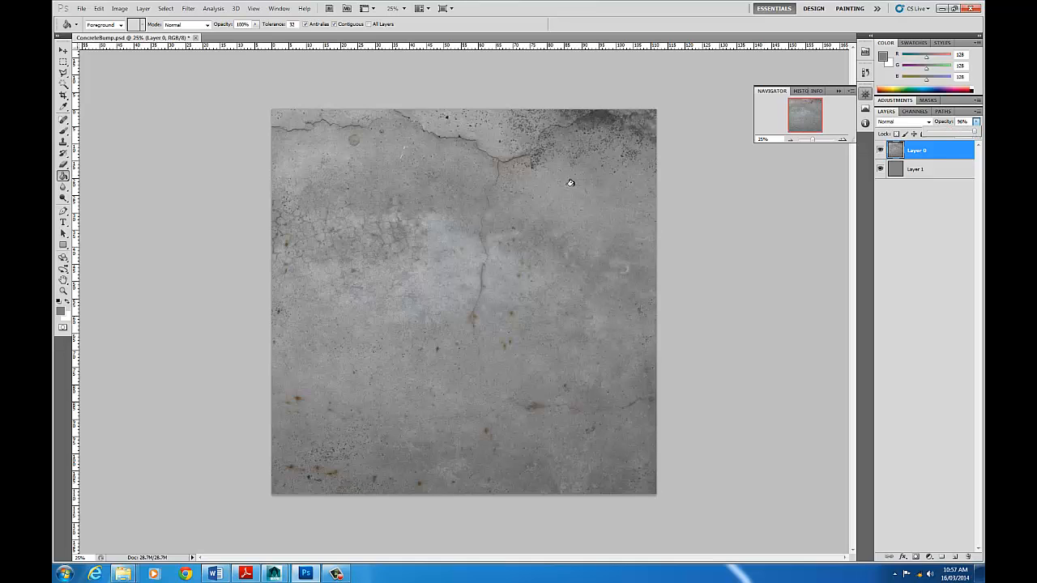
left_click(951, 145)
- Set Layer 0's blend mode to Multiply and its opacity to 47%
left_click(924, 122)
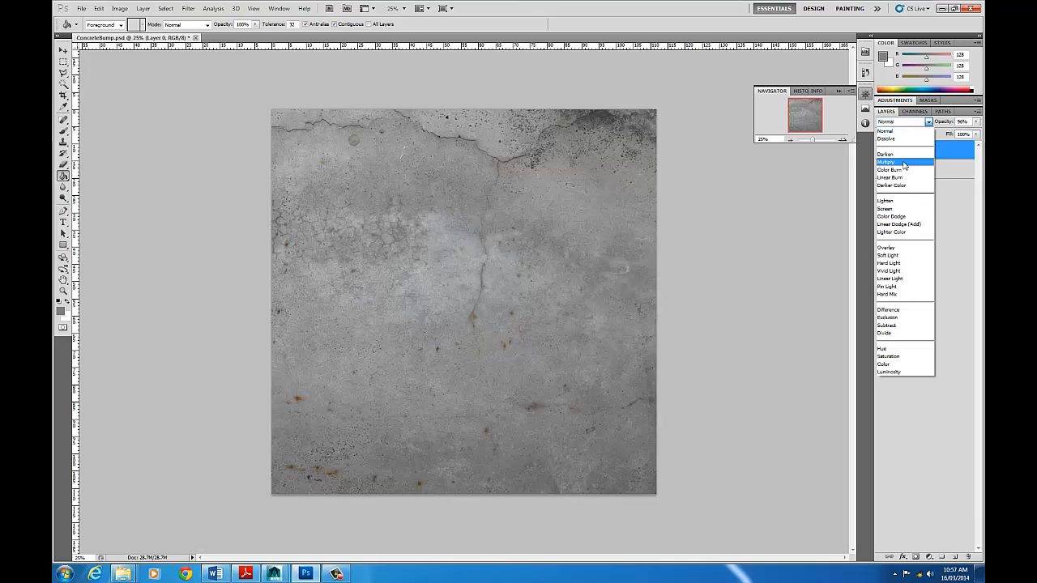
left_click(891, 162)
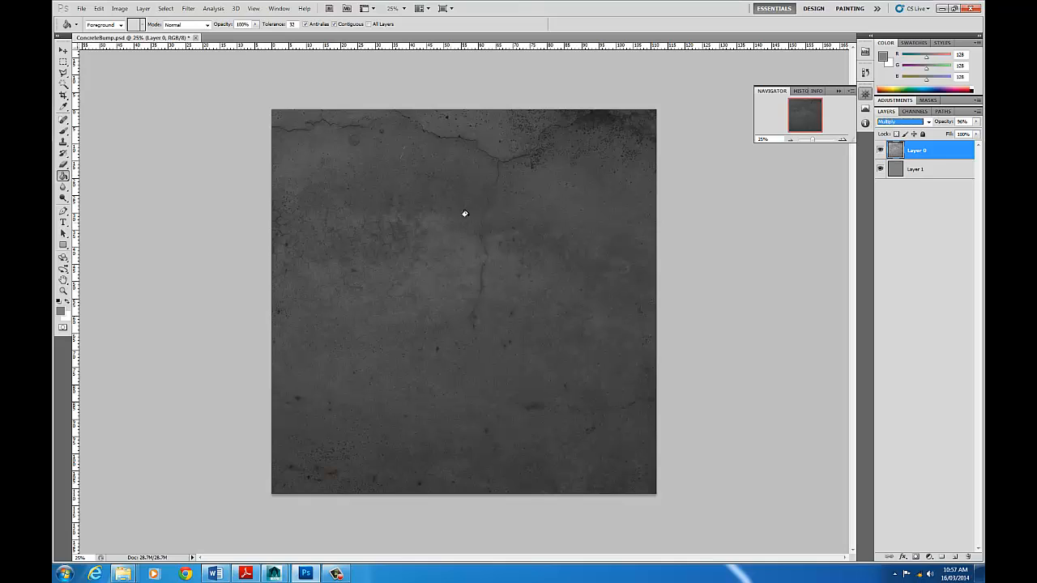
left_click(976, 121)
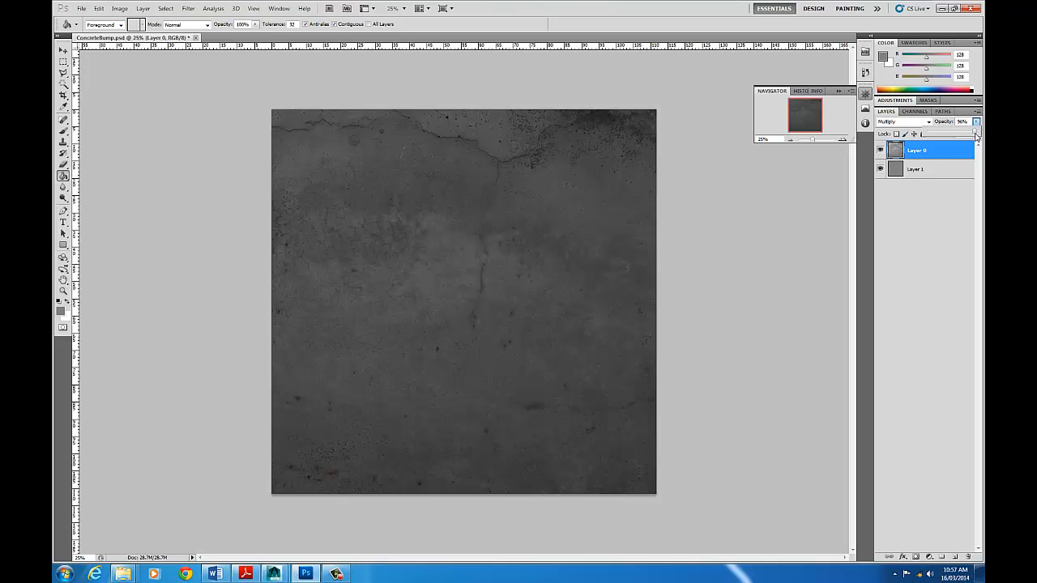
left_click_drag(976, 134, 952, 136)
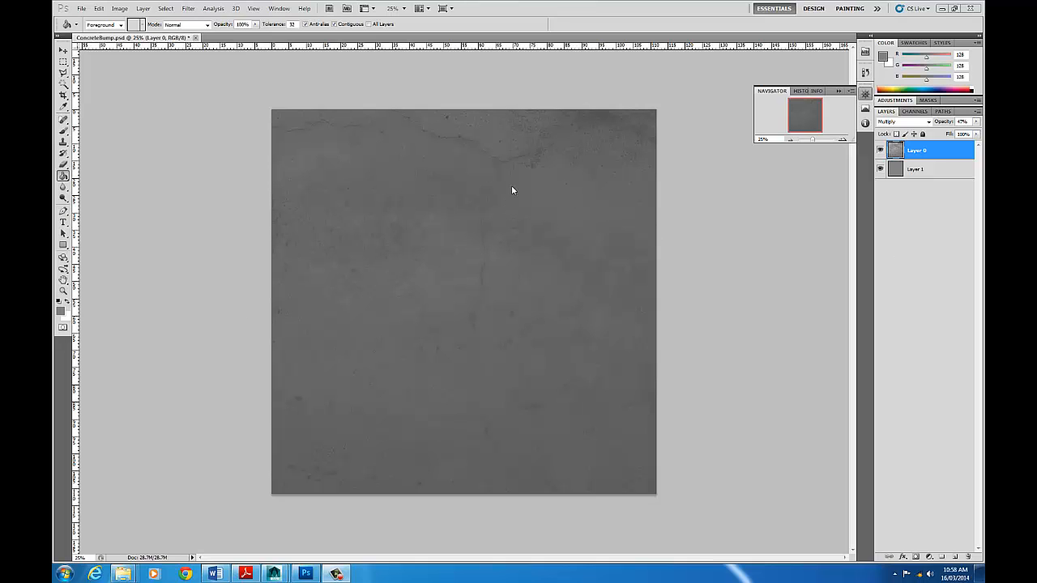
- Start saving the bump map under a new format, choosing the sourceimages folder under Documents, maya, projects, 2014, 2014_Projects
left_click(82, 9)
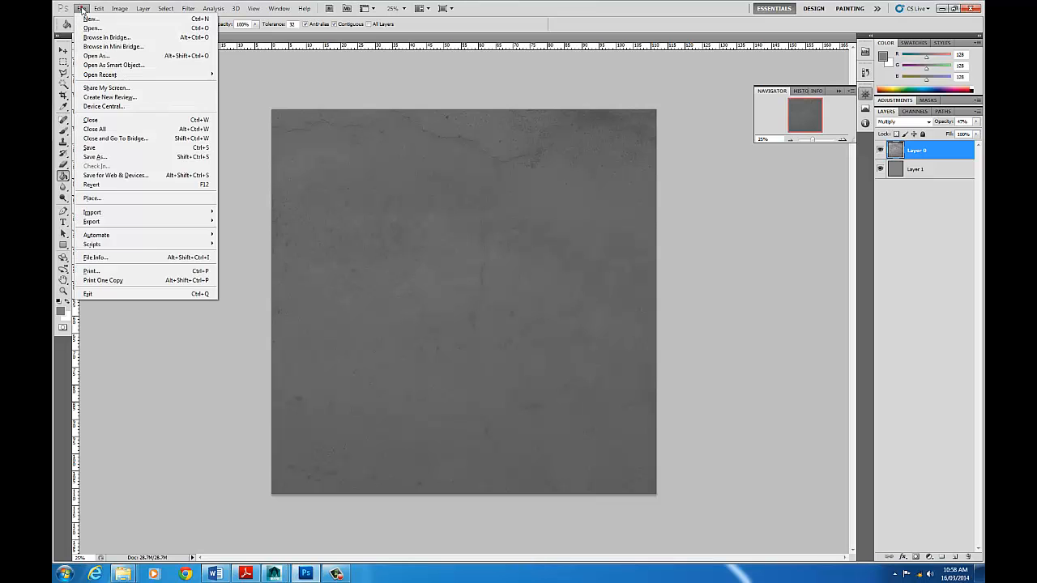
left_click(149, 161)
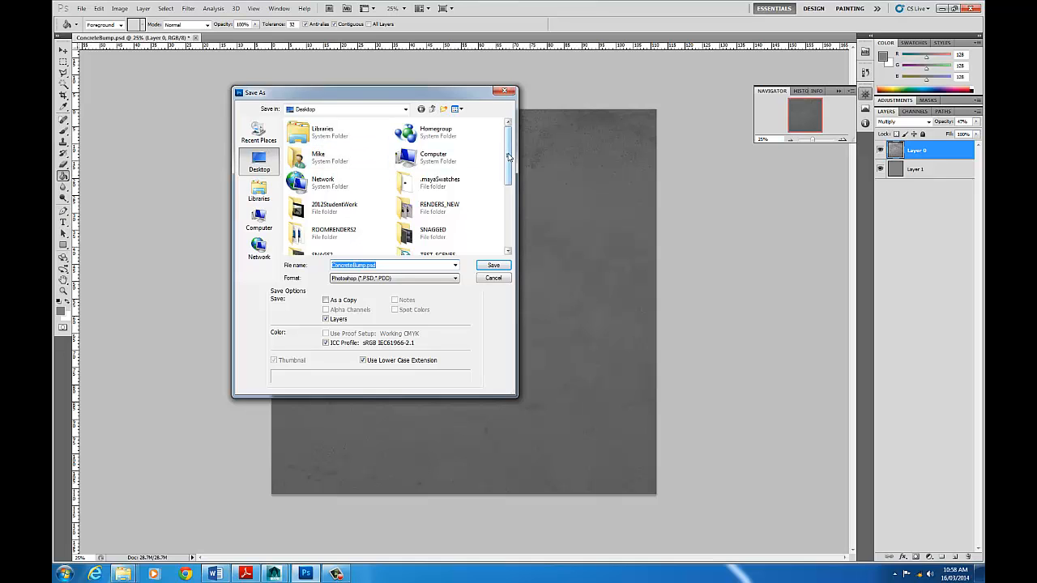
scroll(369, 164, "down", 5)
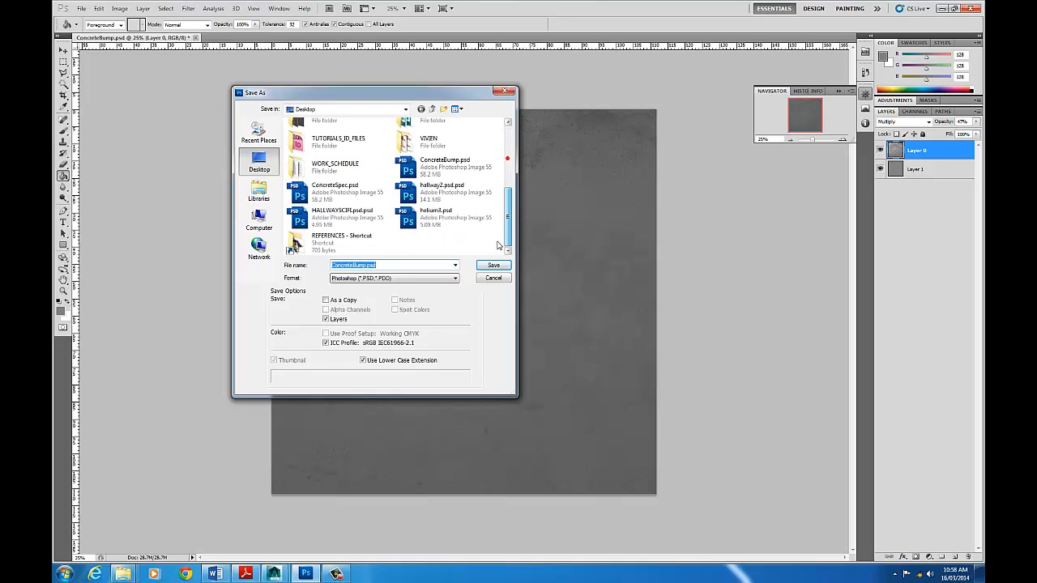
left_click(258, 192)
double_click(328, 142)
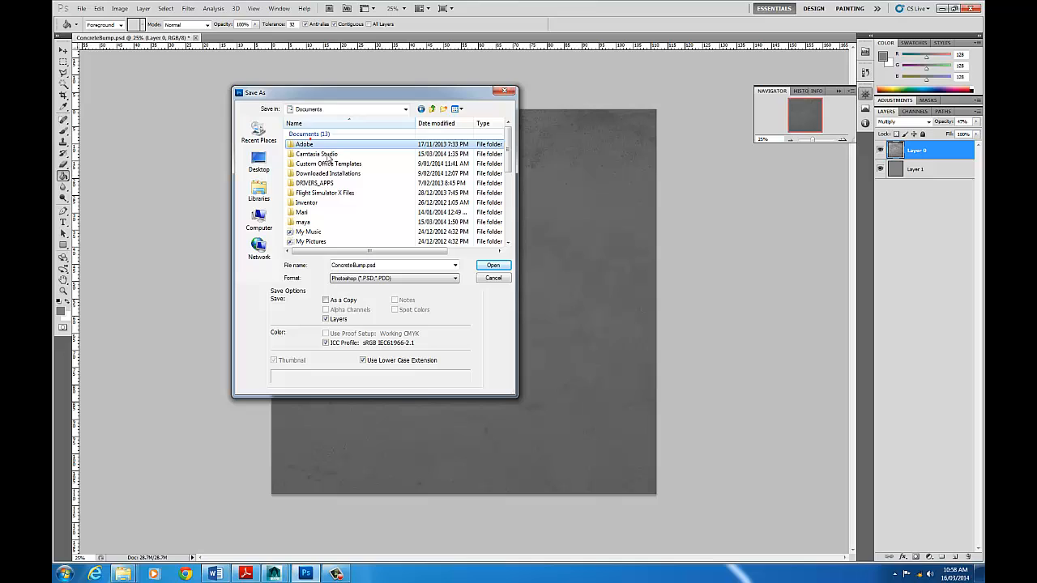
double_click(303, 222)
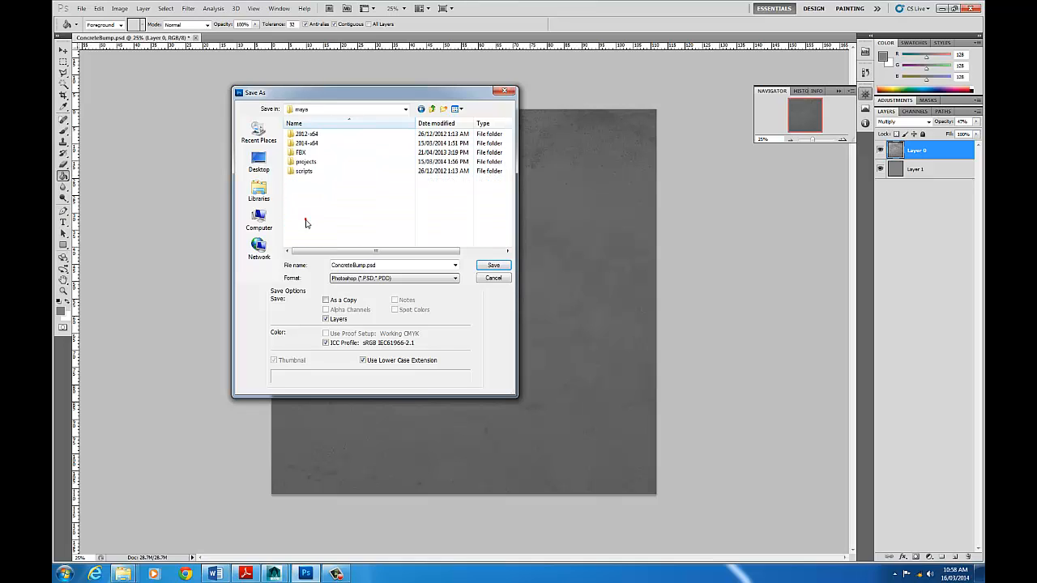
double_click(308, 162)
left_click(309, 135)
double_click(308, 136)
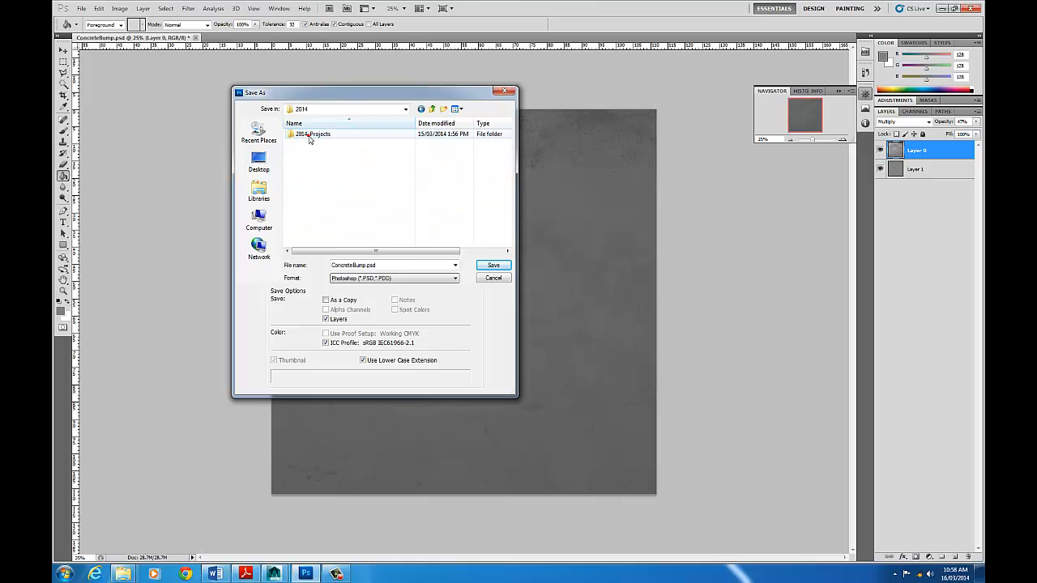
double_click(310, 135)
double_click(315, 236)
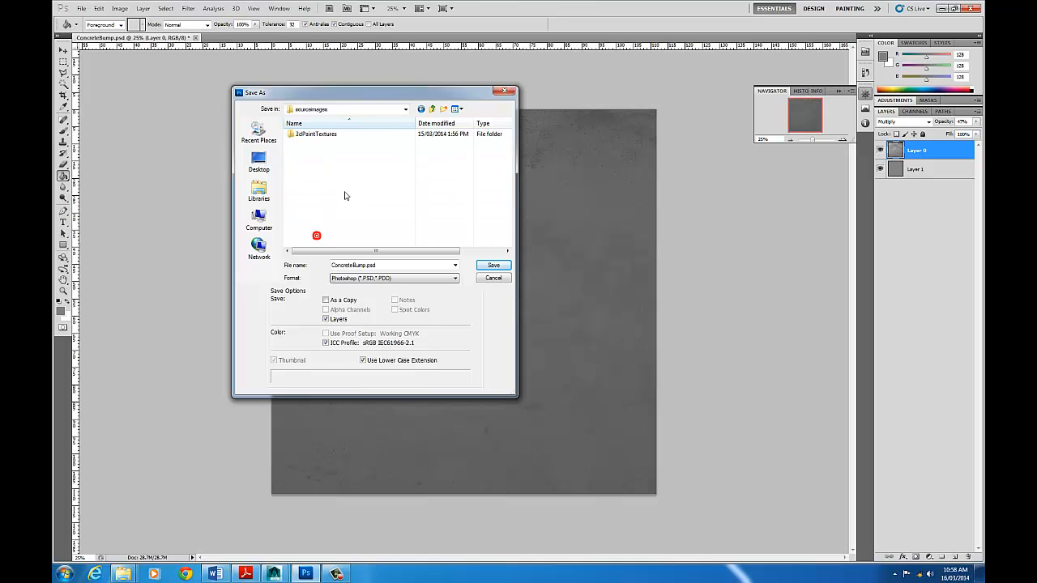
- Save the bump map as ConcreteBump.tif, a TIFF copy without layers, with no image compression and IBM PC byte order
left_click(378, 278)
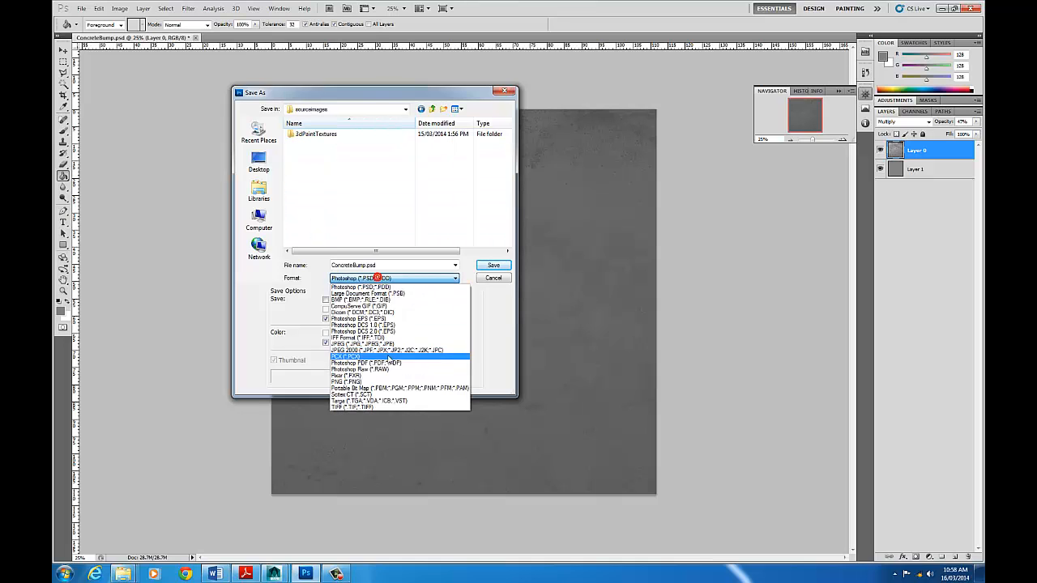
left_click(392, 405)
left_click(324, 320)
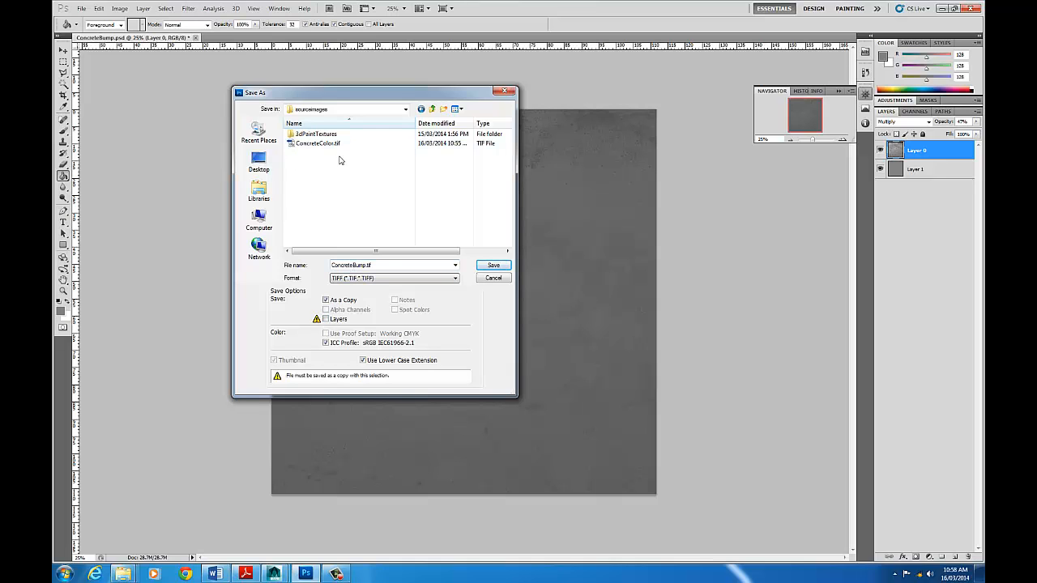
left_click(496, 266)
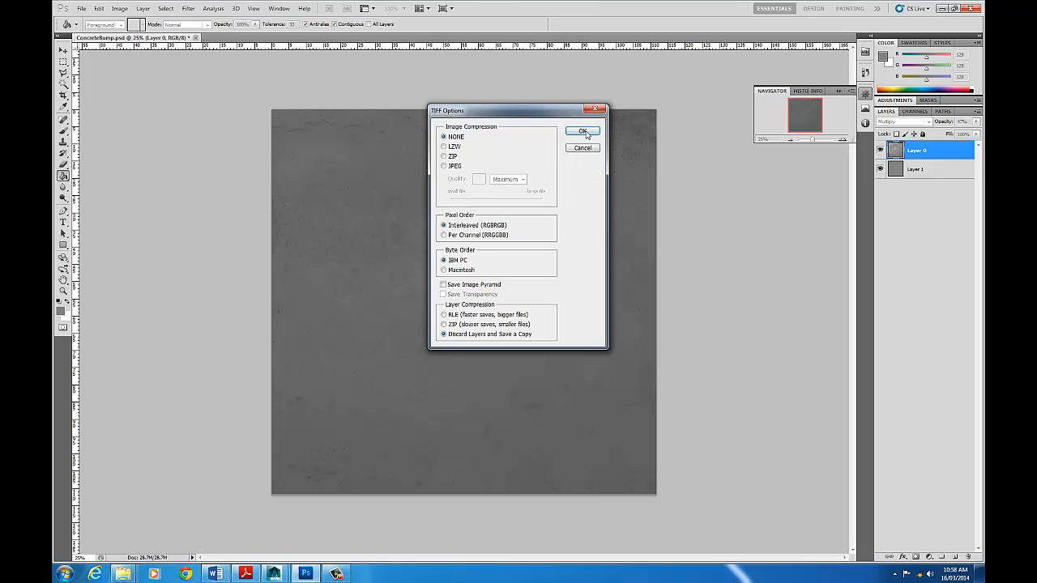
left_click(586, 134)
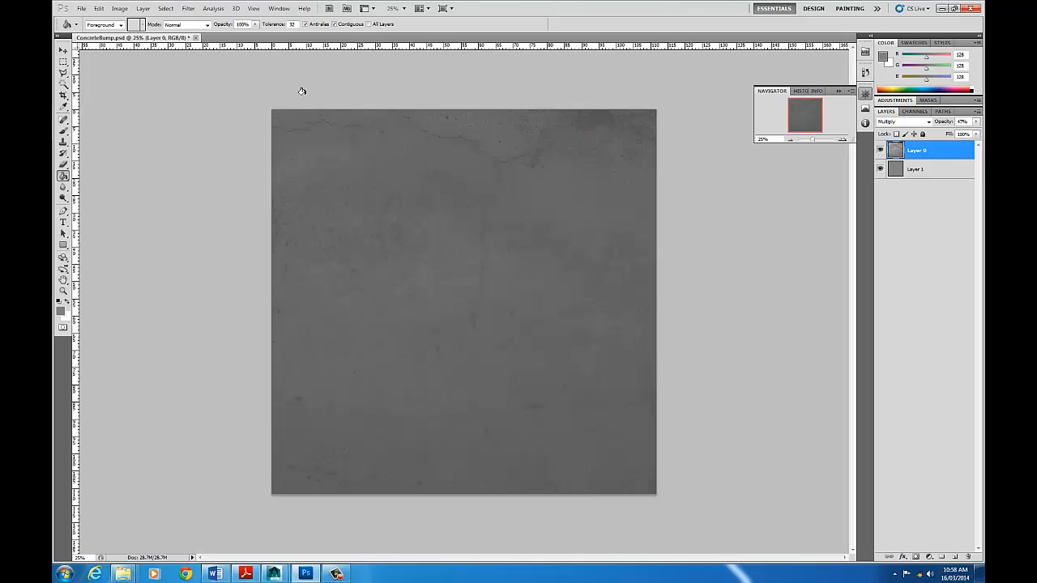
- Open ConcreteSpec.psd from the Desktop
left_click(79, 10)
left_click(94, 27)
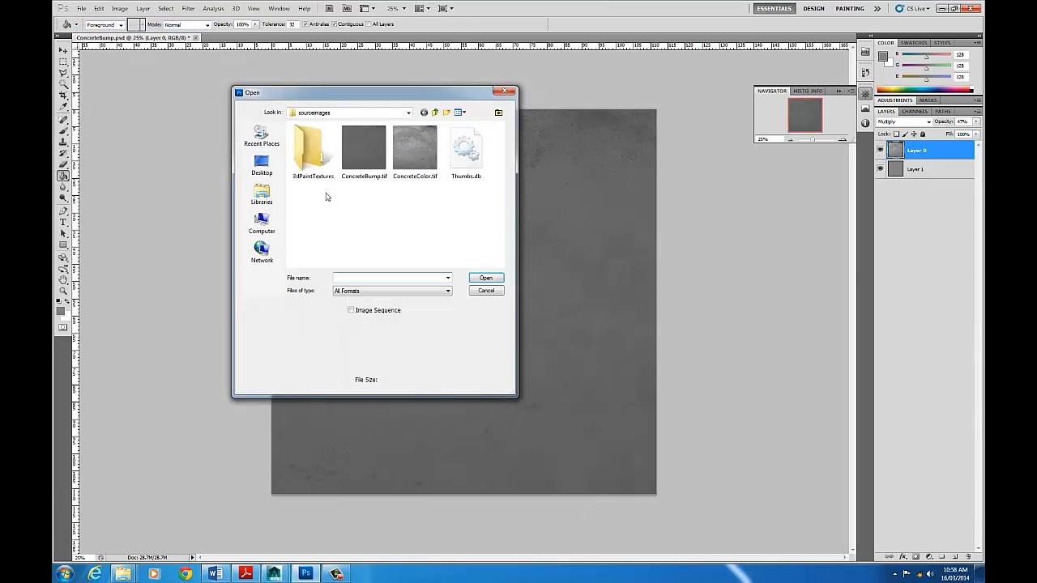
left_click(262, 166)
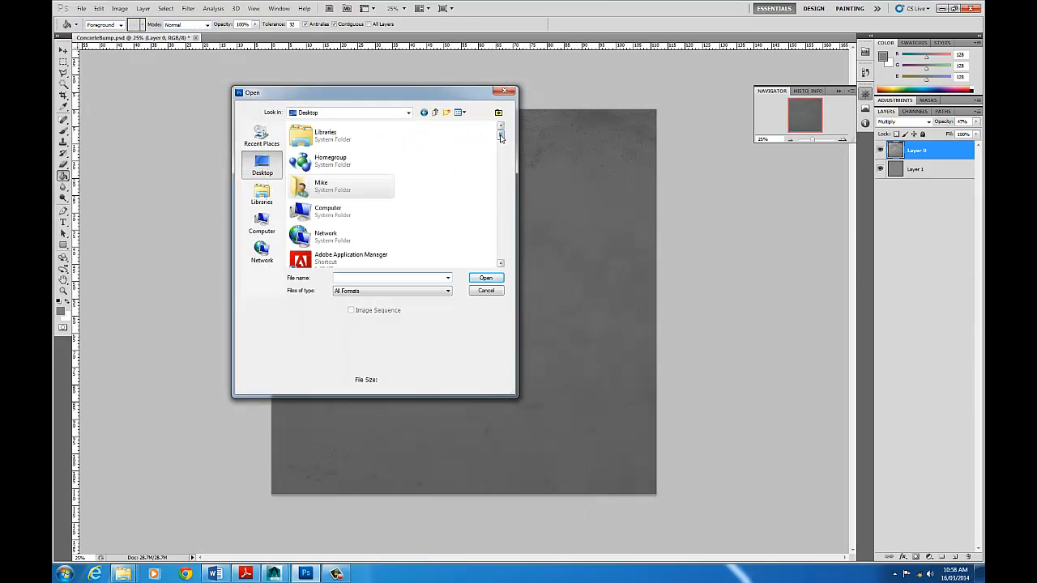
left_click_drag(502, 144, 511, 217)
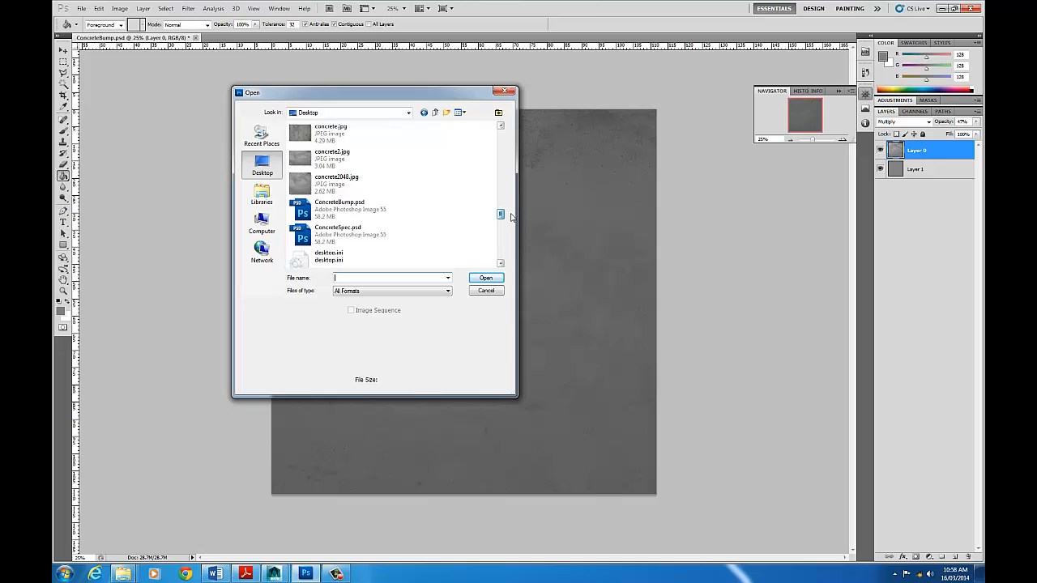
left_click(341, 234)
left_click(486, 279)
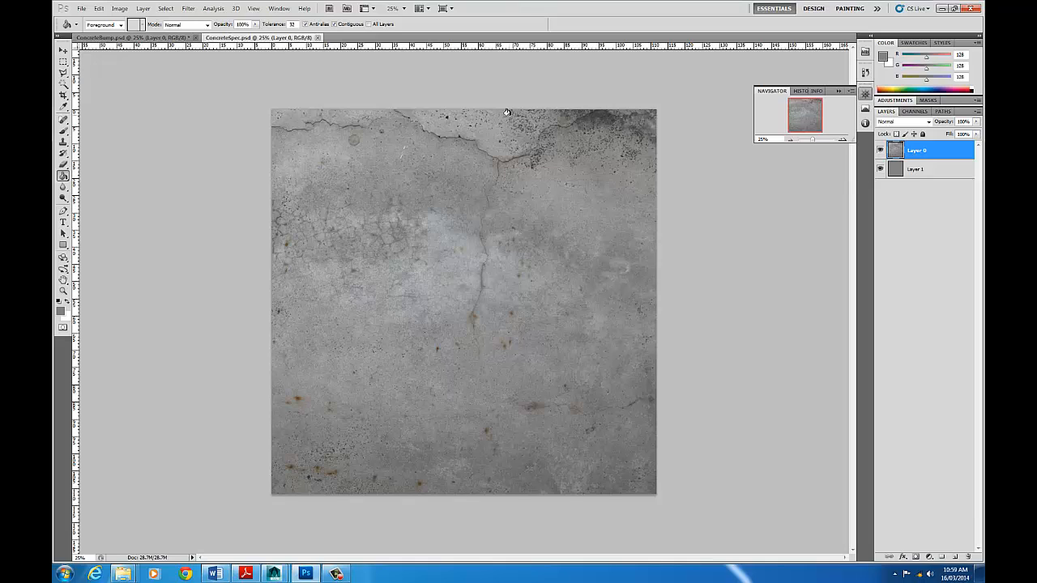
- Convert ConcreteSpec.psd to grayscale, merging its layers and discarding the color information
left_click(932, 170)
left_click(923, 157)
left_click(120, 8)
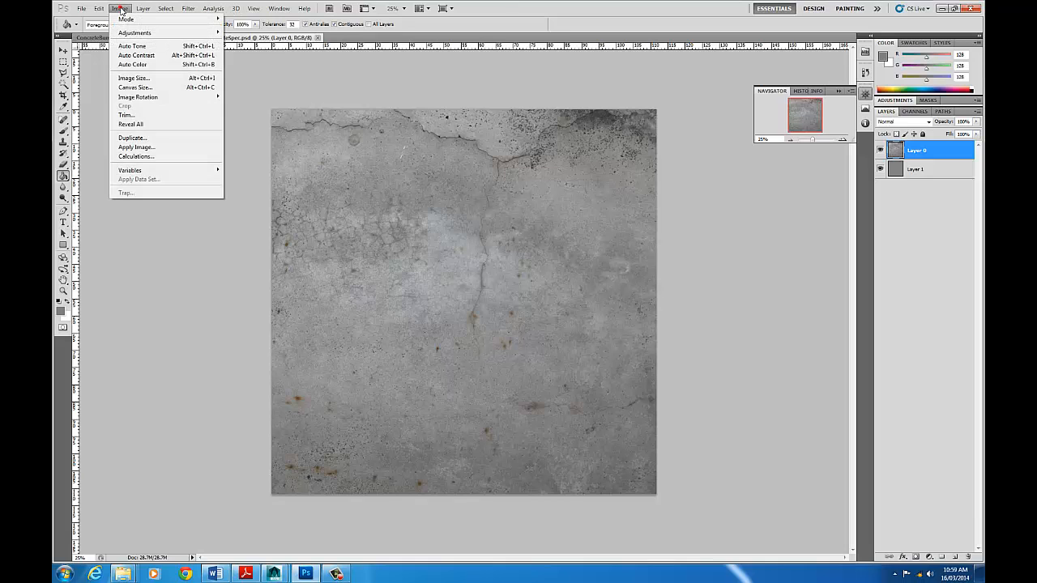
left_click(119, 8)
left_click(120, 8)
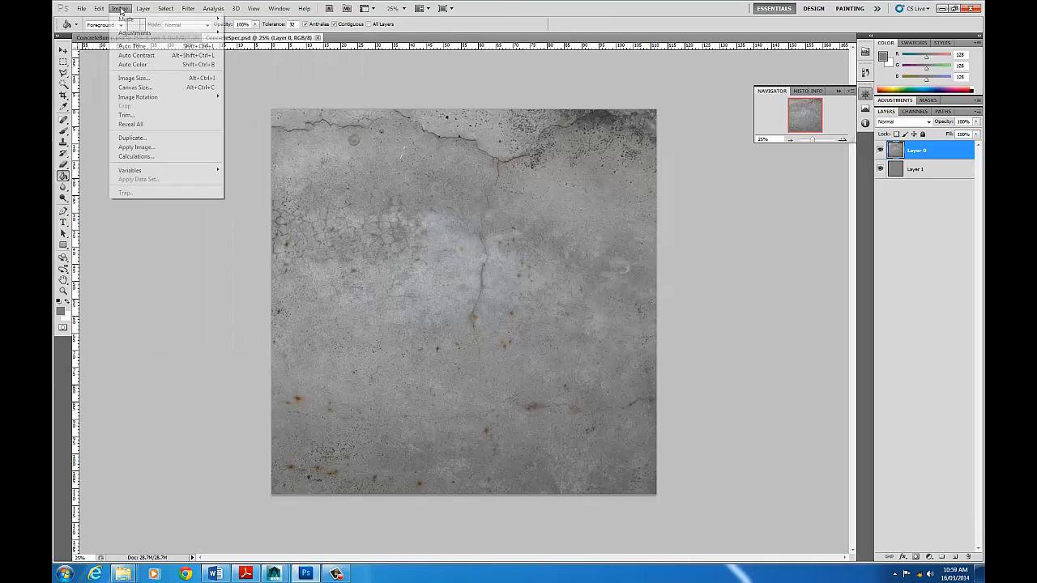
mouse_move(132, 26)
left_click(243, 28)
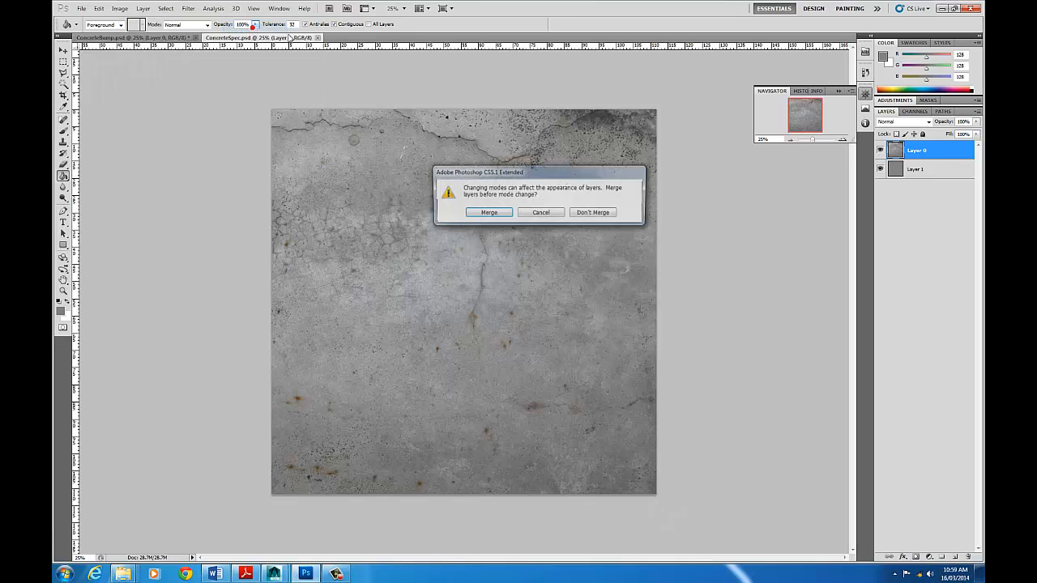
left_click(488, 213)
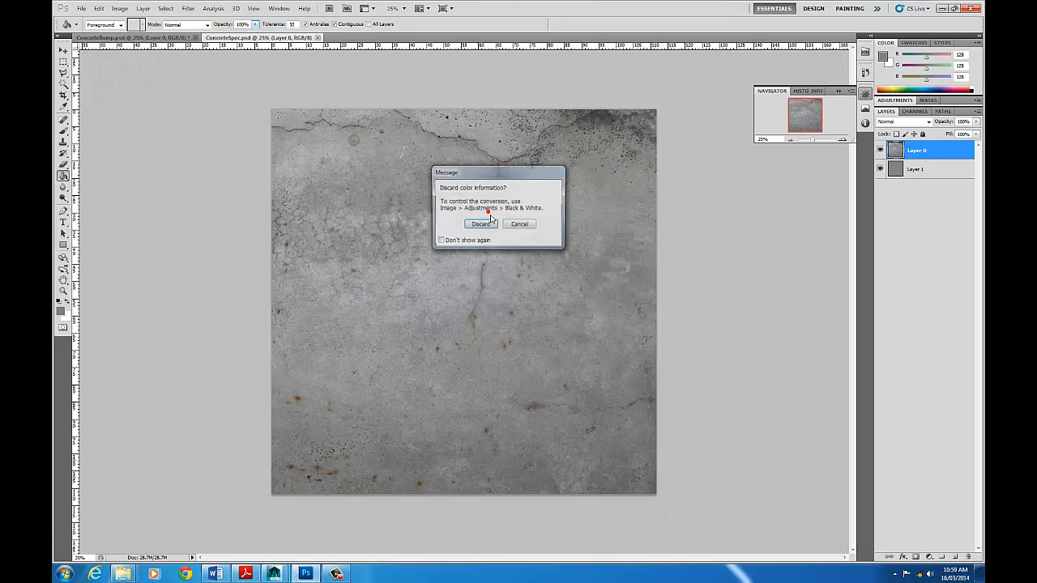
left_click(484, 229)
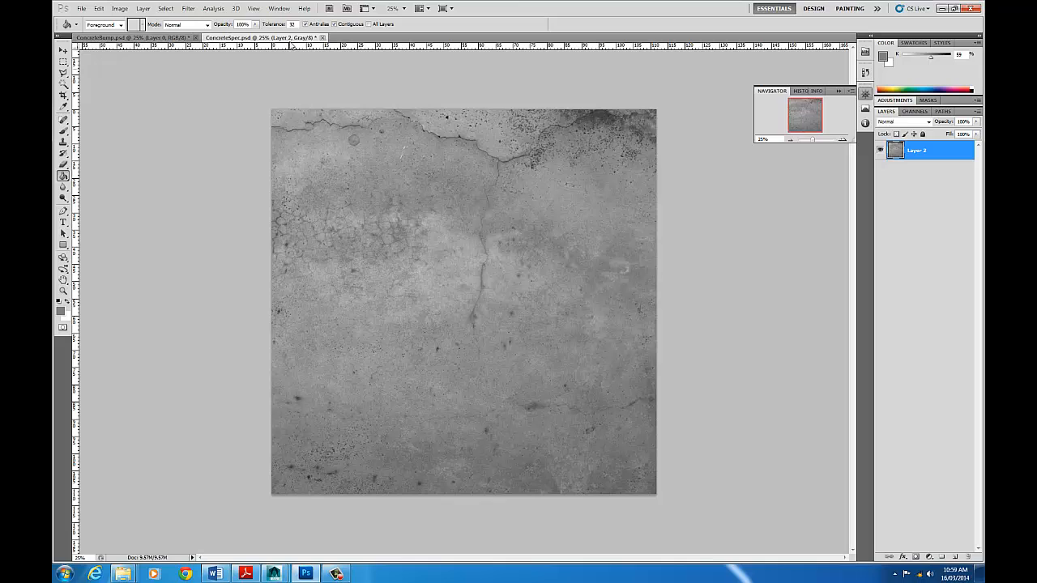
- Apply a Brightness/Contrast adjustment to the specular map with brightness about 100 and contrast 100
left_click(120, 9)
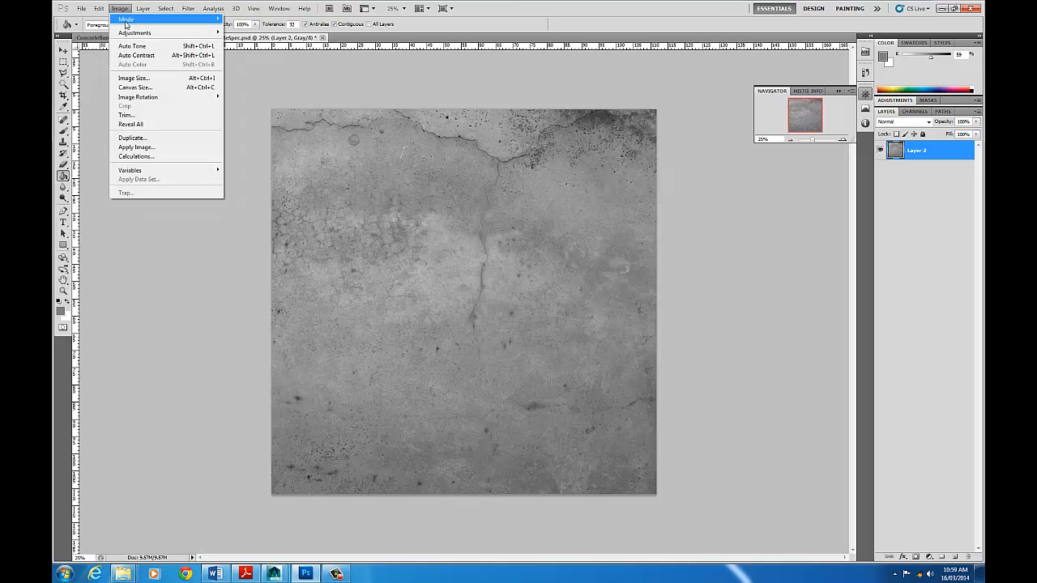
mouse_move(123, 19)
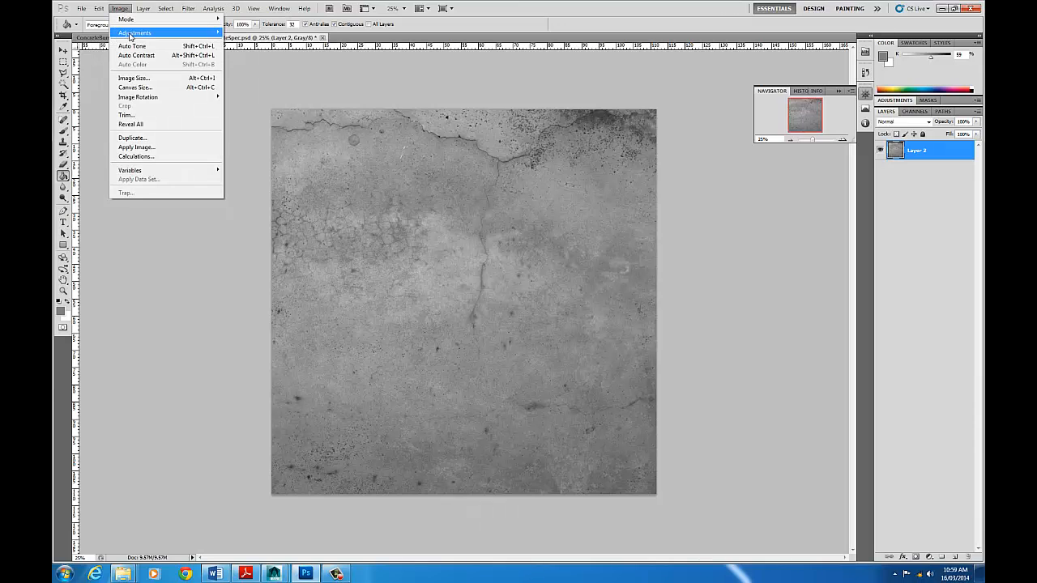
left_click(250, 34)
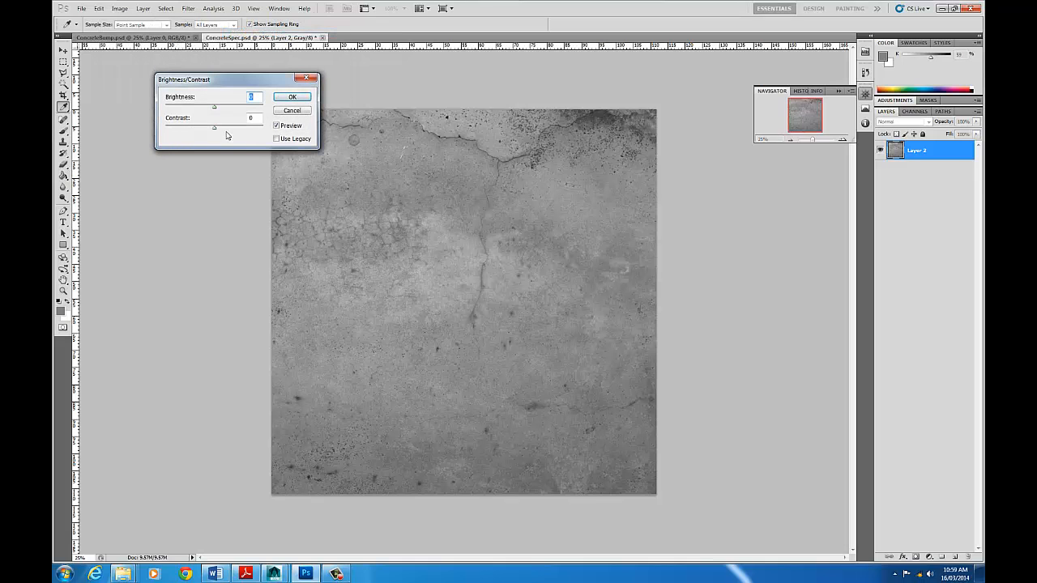
left_click_drag(214, 129, 262, 129)
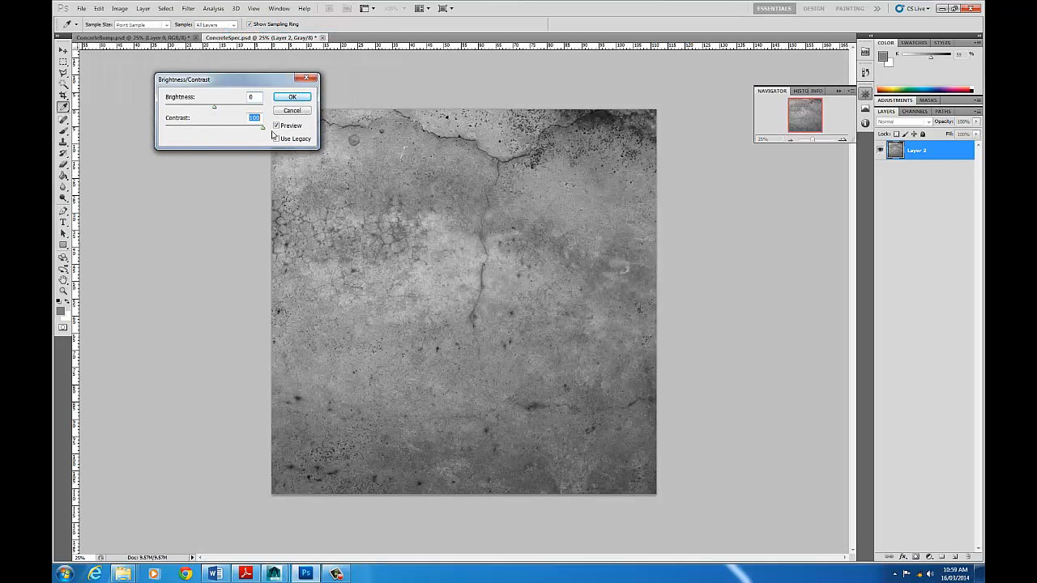
left_click_drag(238, 109, 252, 116)
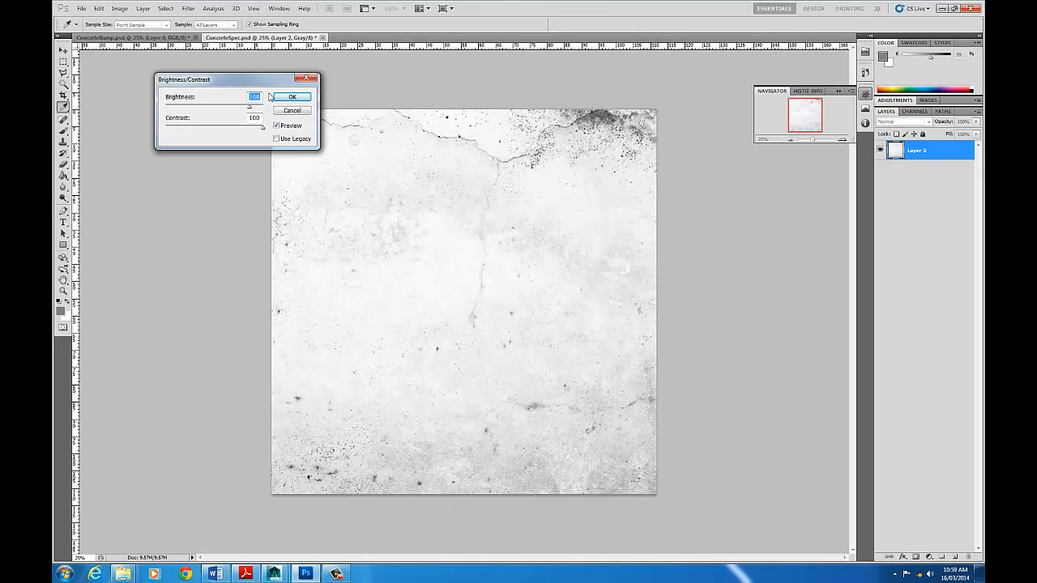
left_click(288, 96)
key("g")
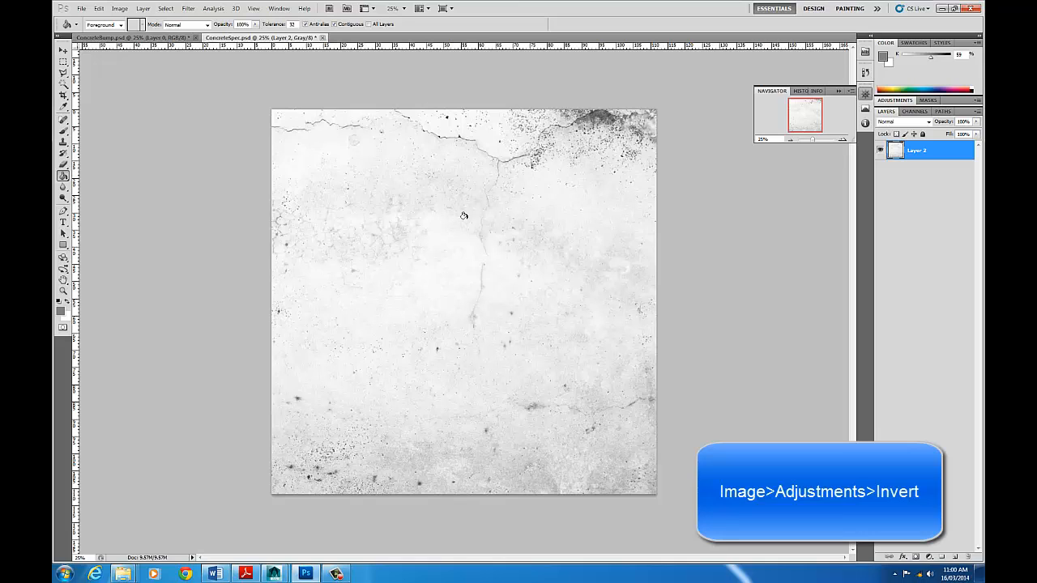
- Invert the tones of the specular map
left_click(120, 9)
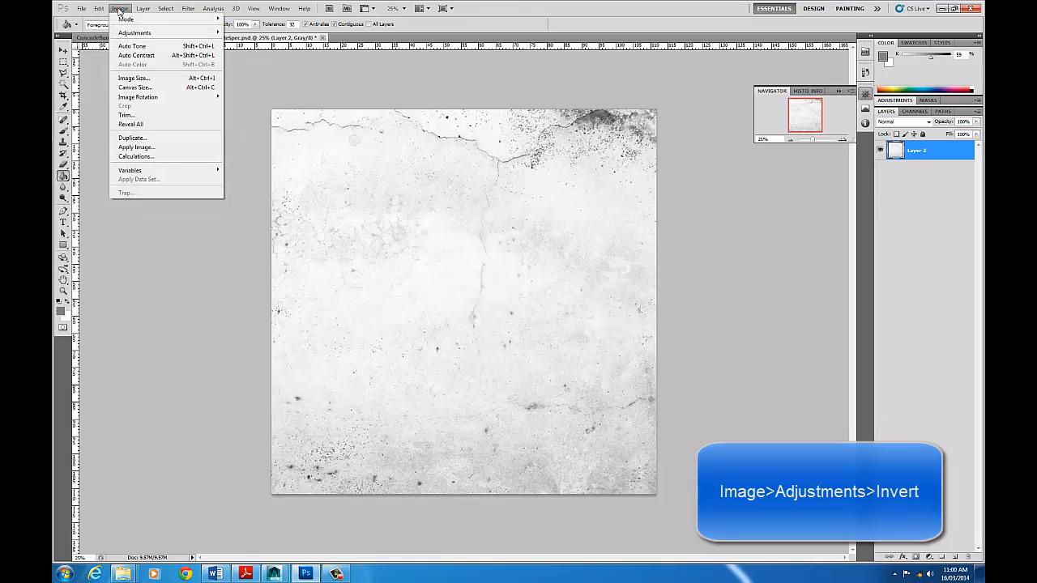
mouse_move(145, 34)
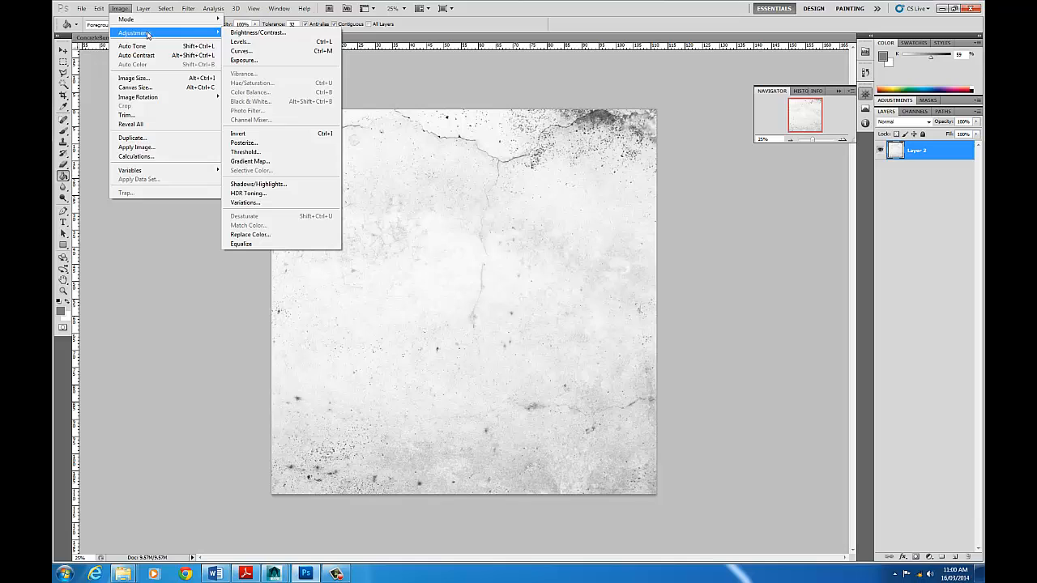
left_click(285, 134)
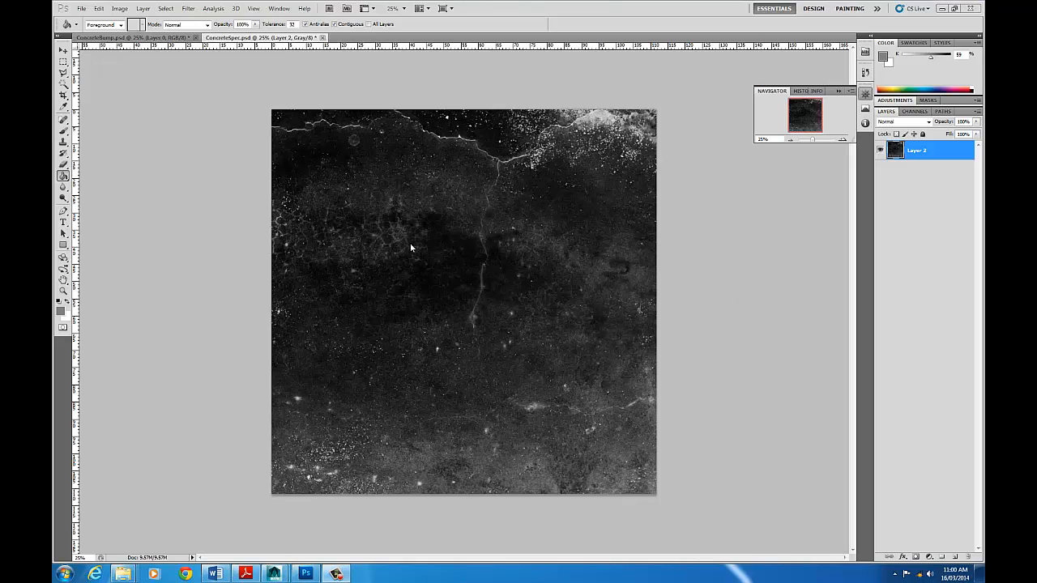
- Save the specular map as ConcreteSpec.tif in sourceimages, an uncompressed TIFF copy without layers, and close ConcreteSpec.psd, saving its changes
left_click(82, 8)
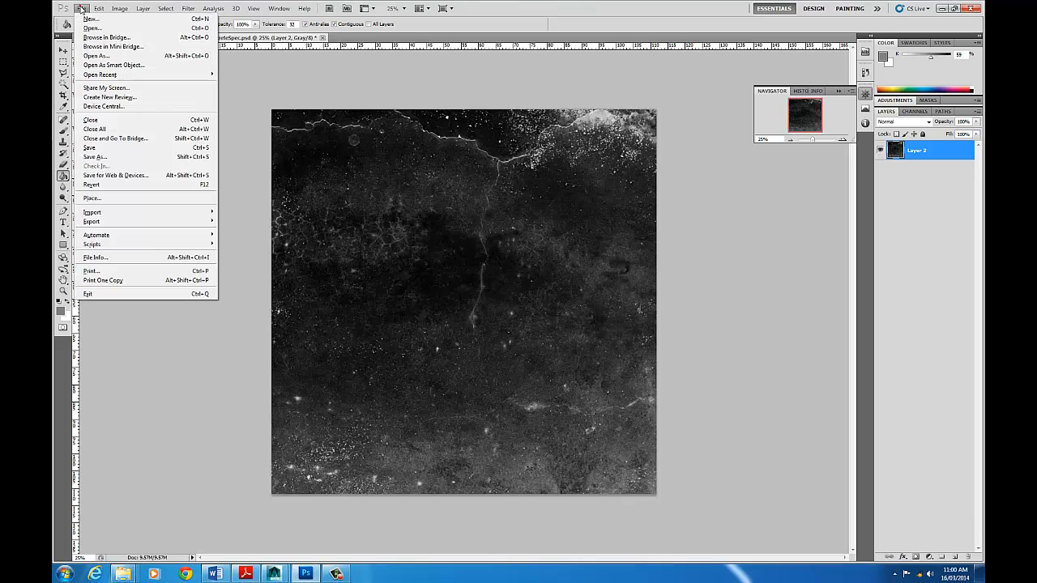
left_click(95, 157)
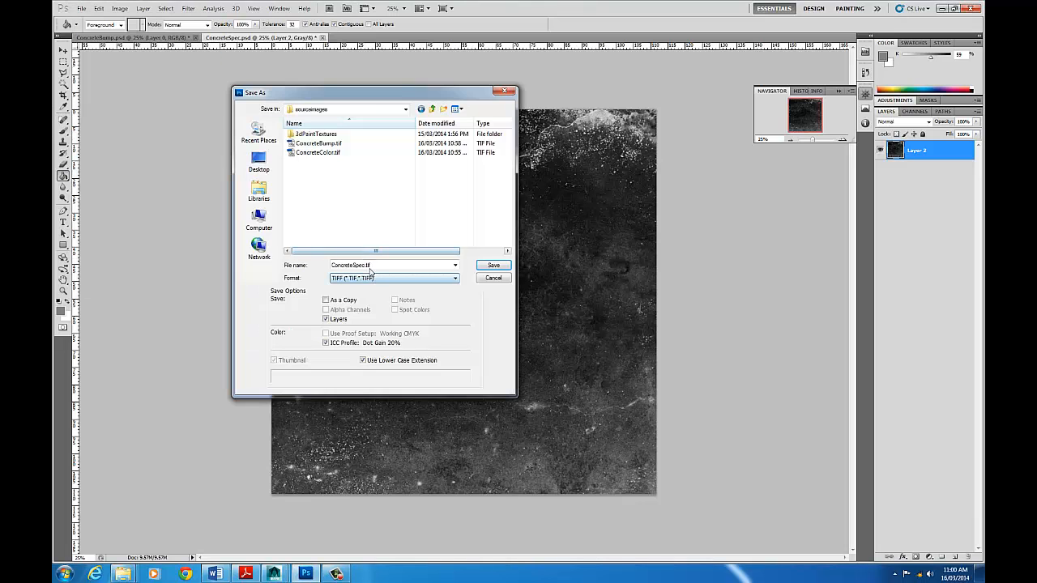
left_click(326, 320)
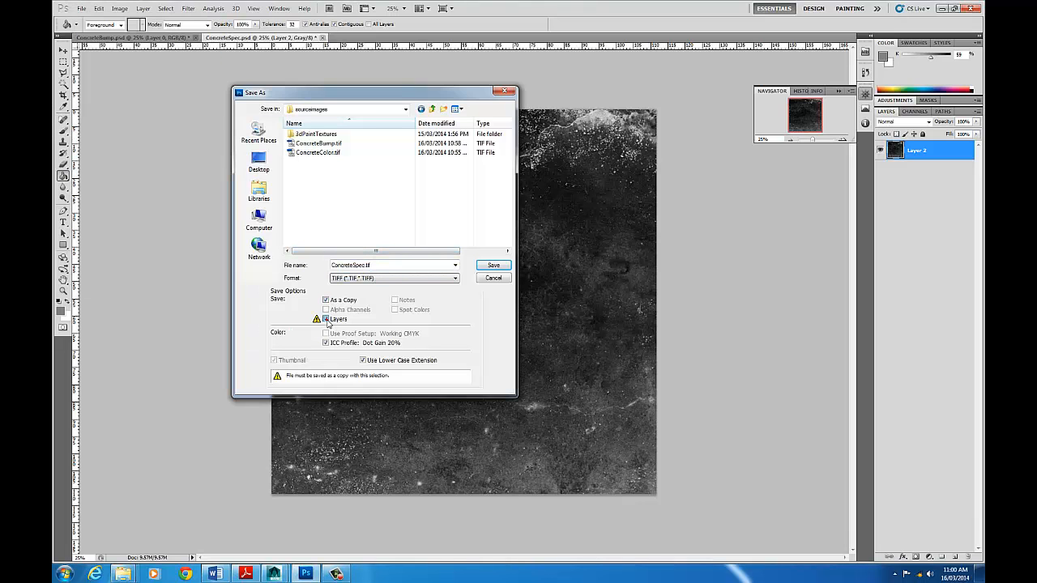
left_click(495, 266)
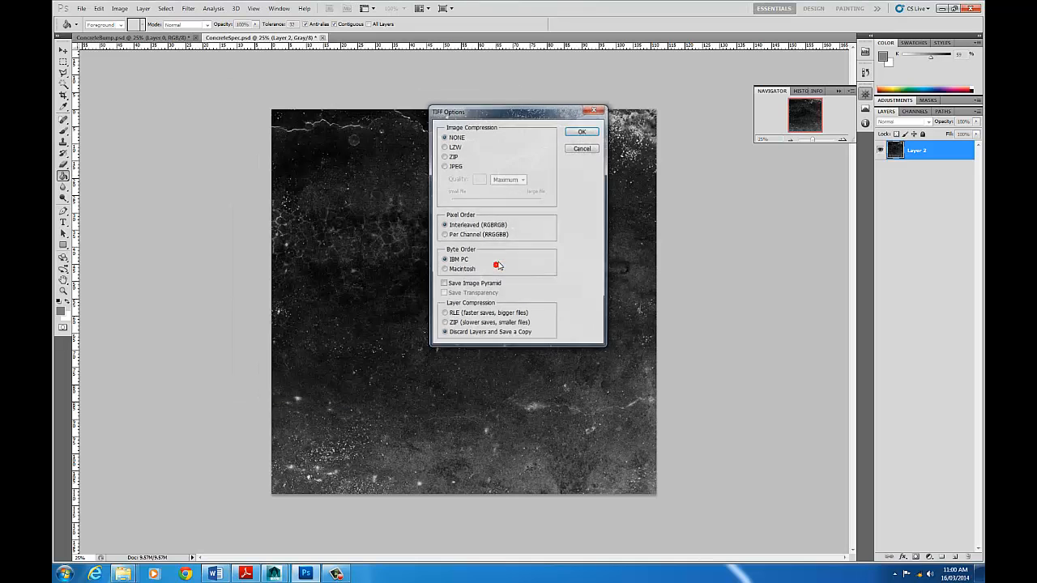
left_click(583, 131)
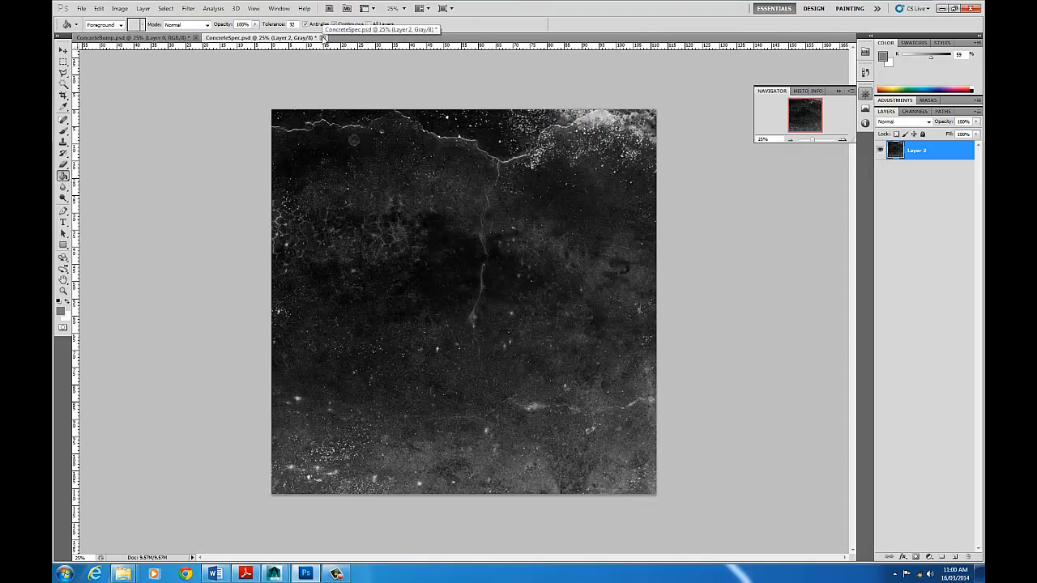
left_click(323, 38)
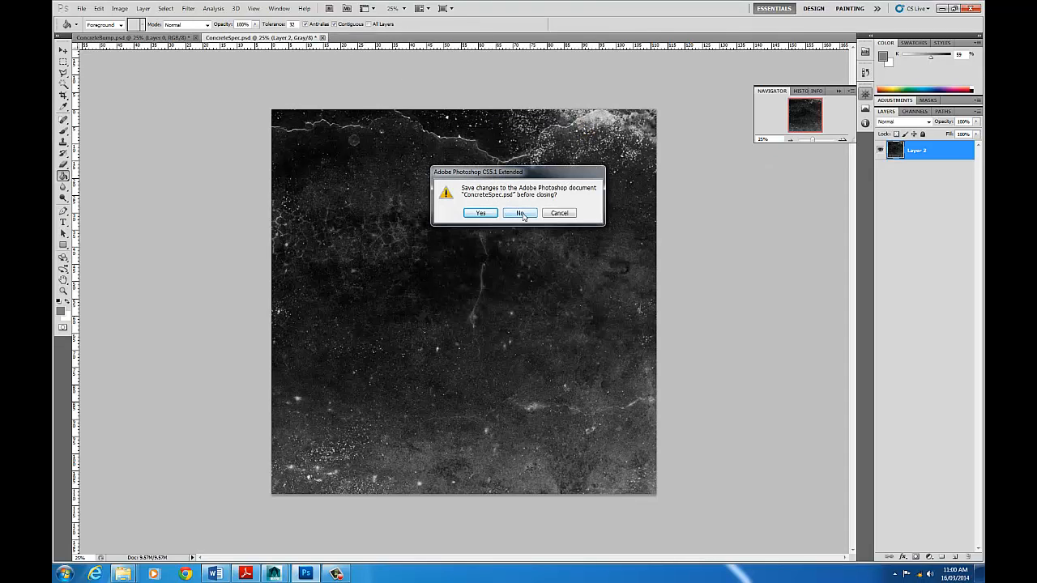
left_click(478, 213)
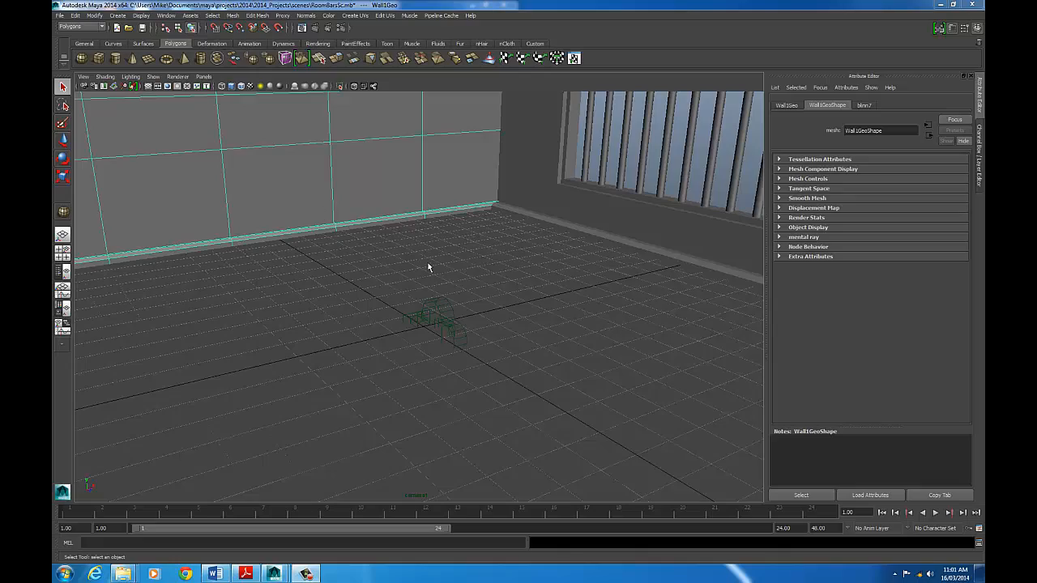
- In Maya, select the room's floor and assign a new Blinn material to it
left_click(382, 282)
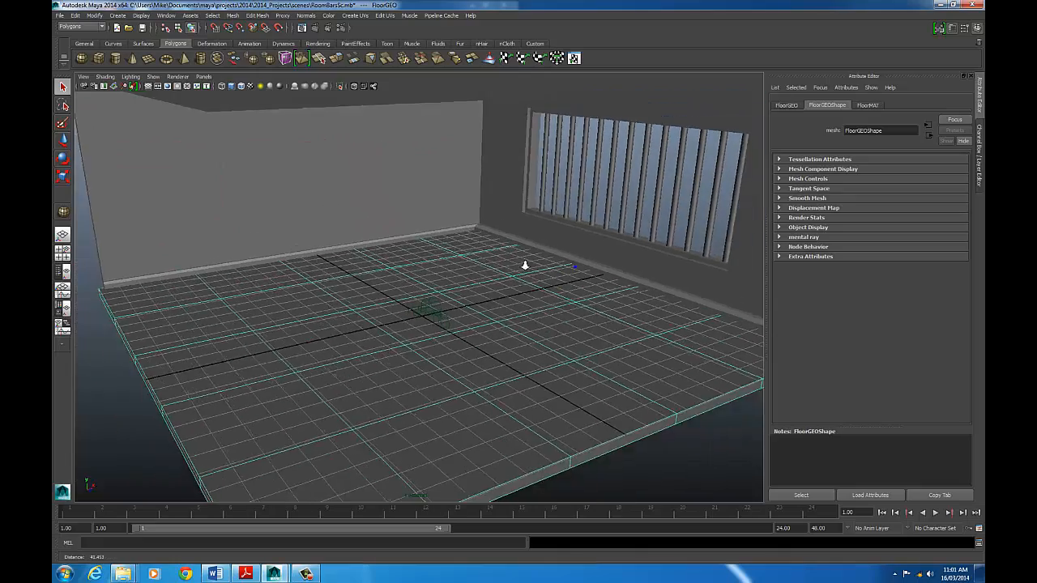
left_click_drag(500, 288, 523, 284)
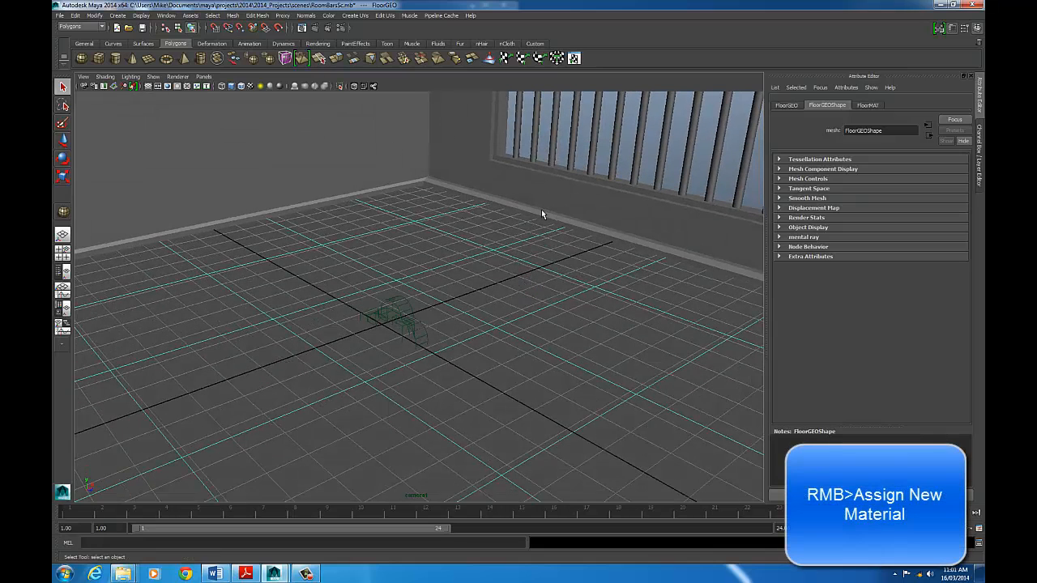
right_click(499, 260)
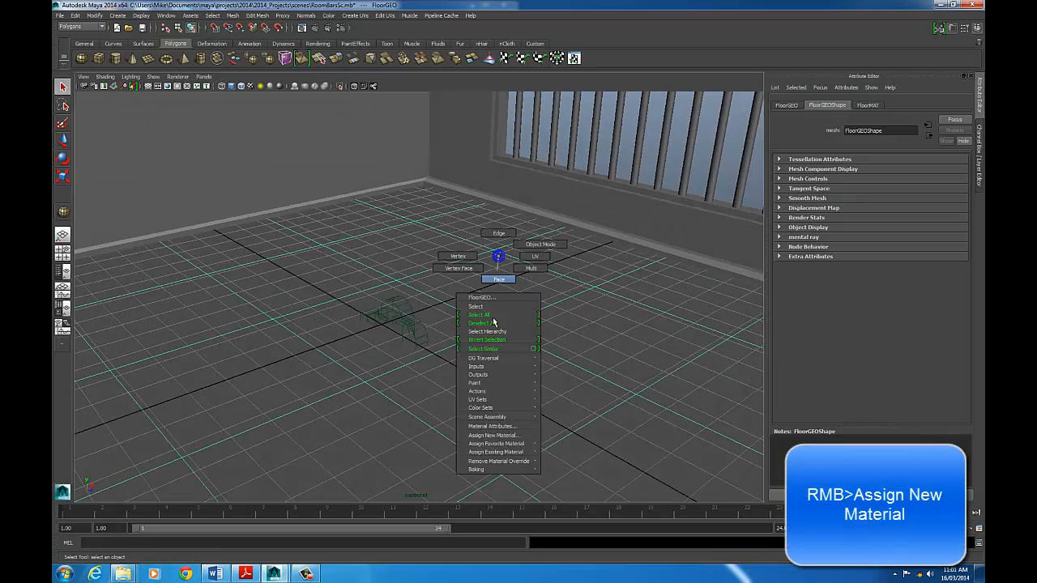
left_click(492, 436)
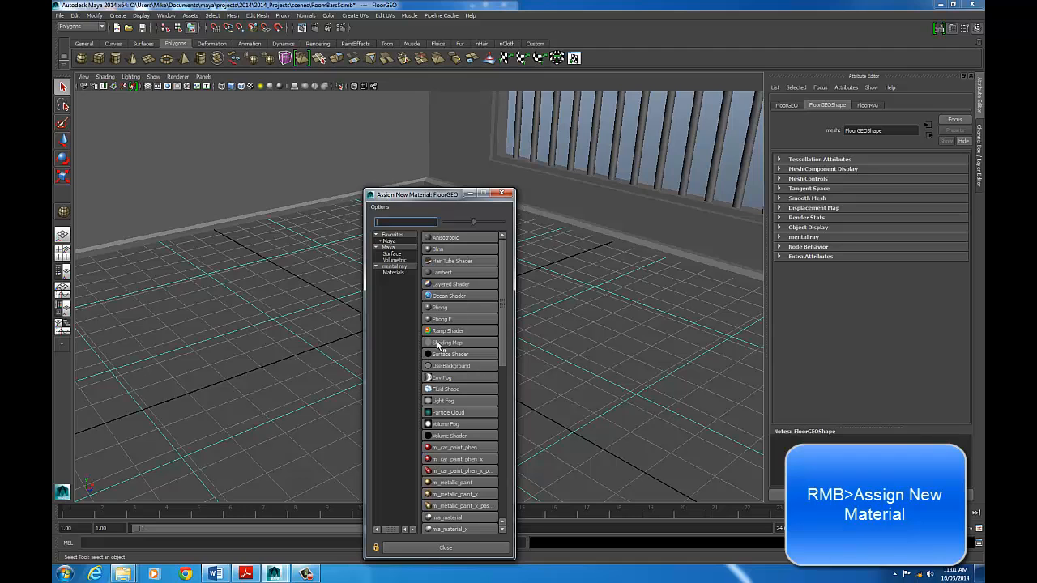
left_click(444, 250)
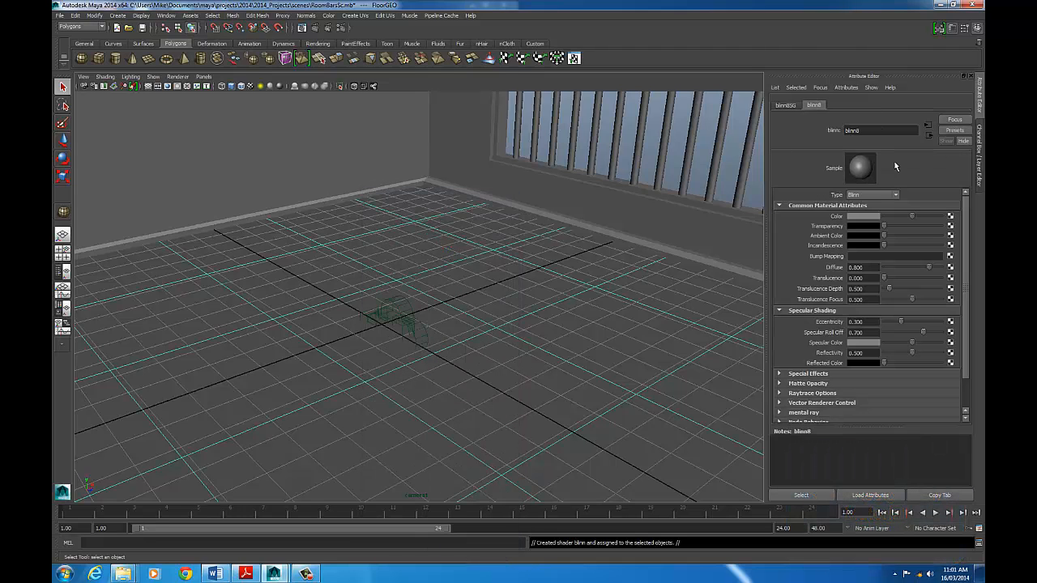
- Rename the floor's new Blinn material as FloorMat
double_click(879, 130)
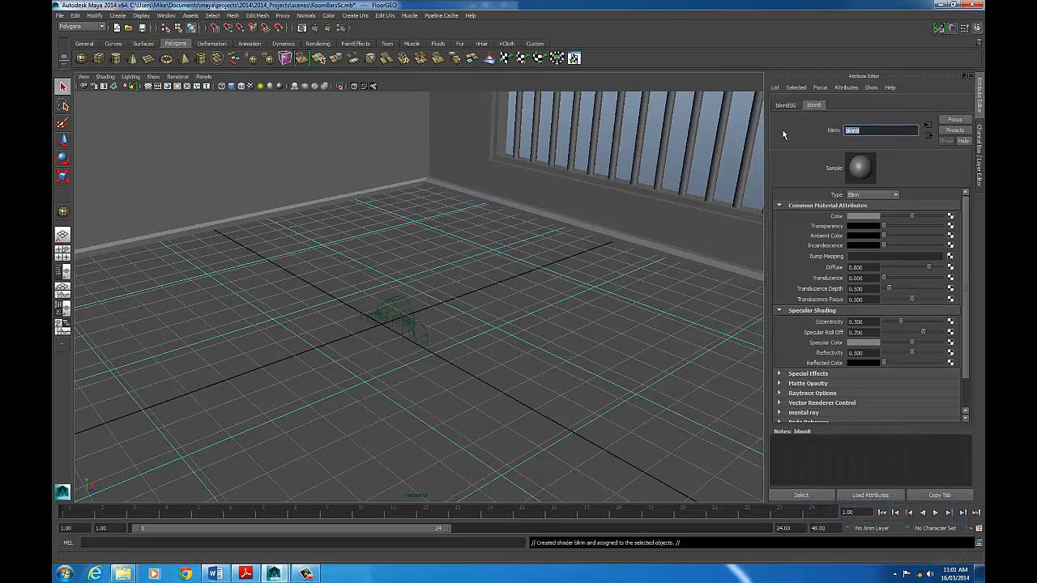
type("FloorMata")
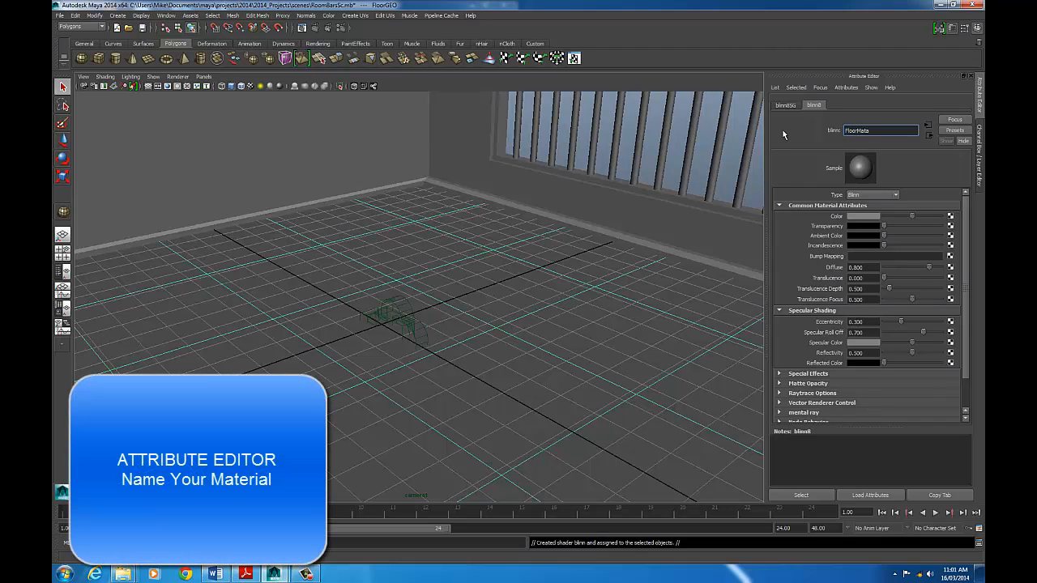
key("Return")
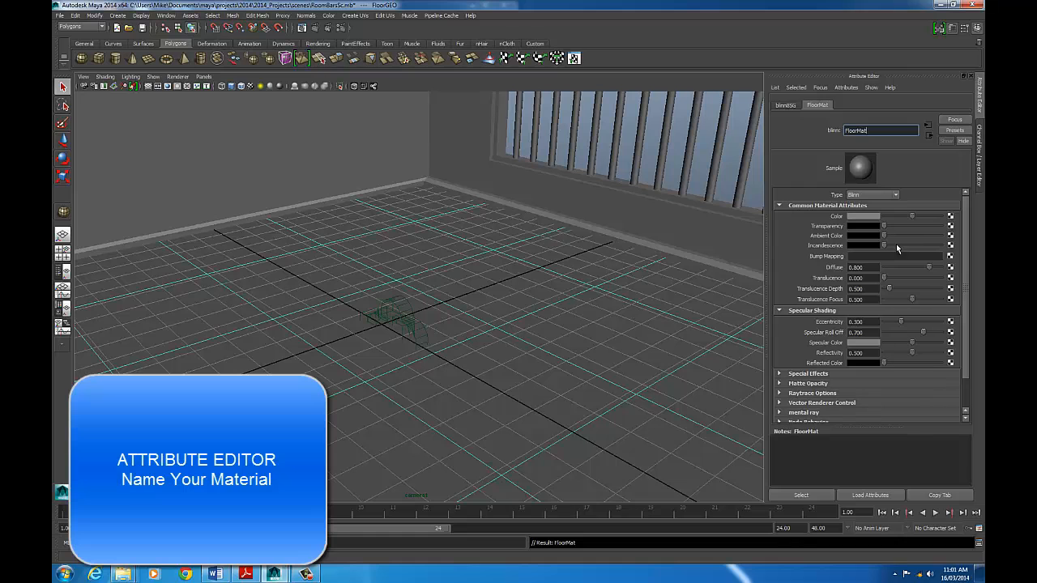
- Connect a File texture to FloorMat's Color attribute and load ConcreteColor.tif from the sourceimages folder as its image
left_click(951, 217)
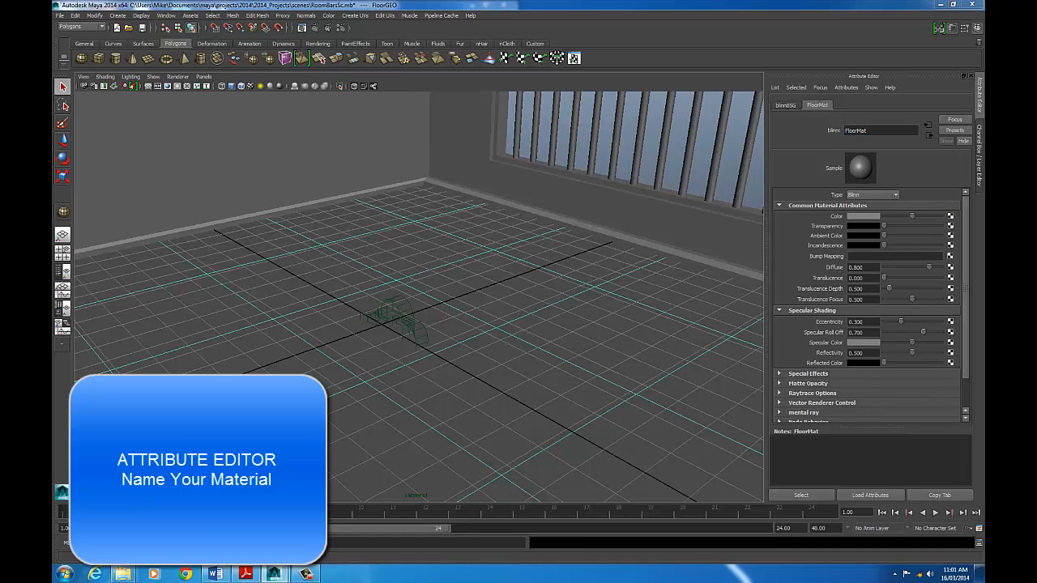
left_click_drag(648, 138, 259, 87)
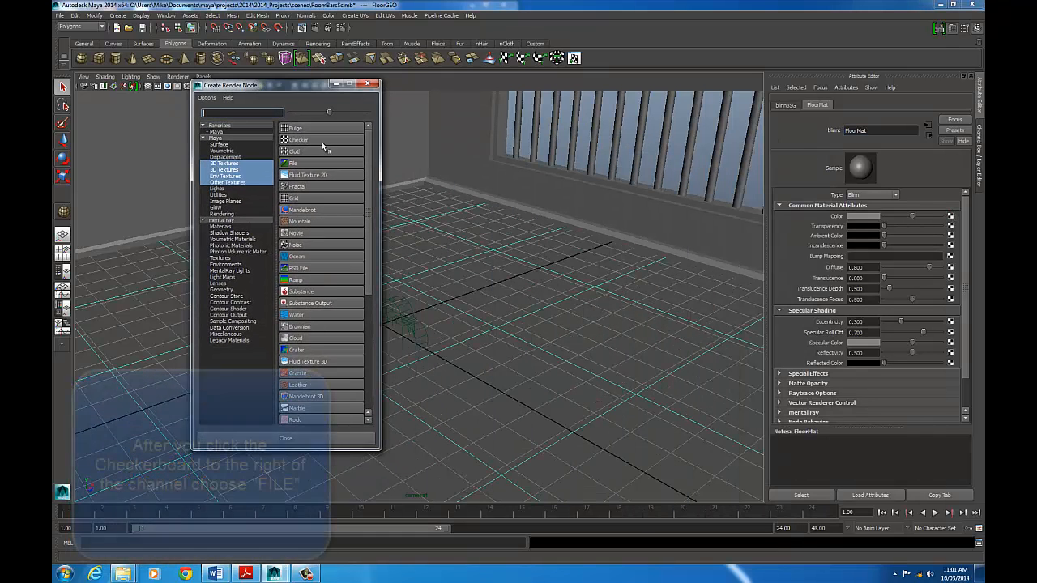
left_click(291, 164)
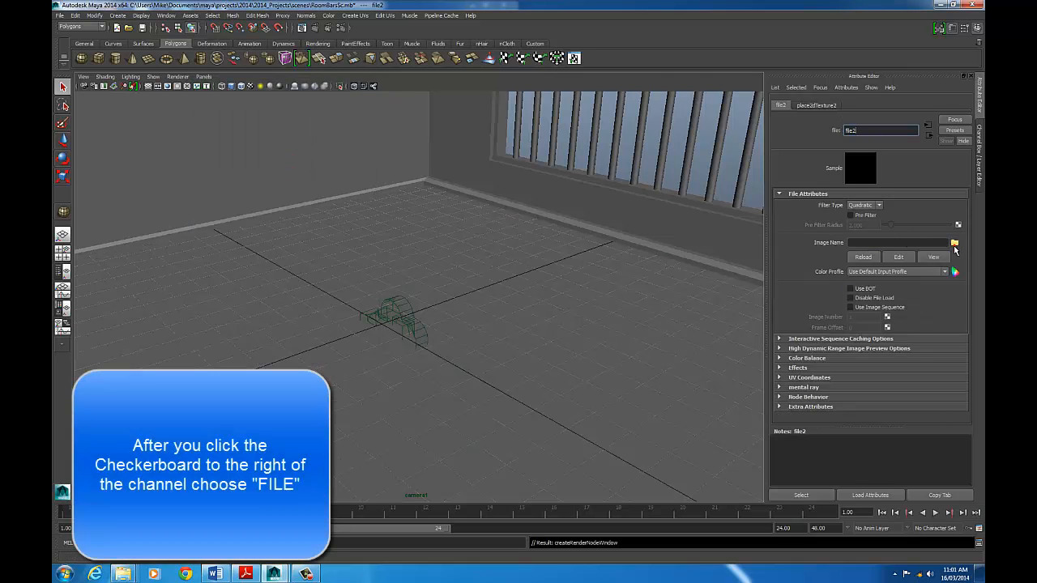
left_click(954, 244)
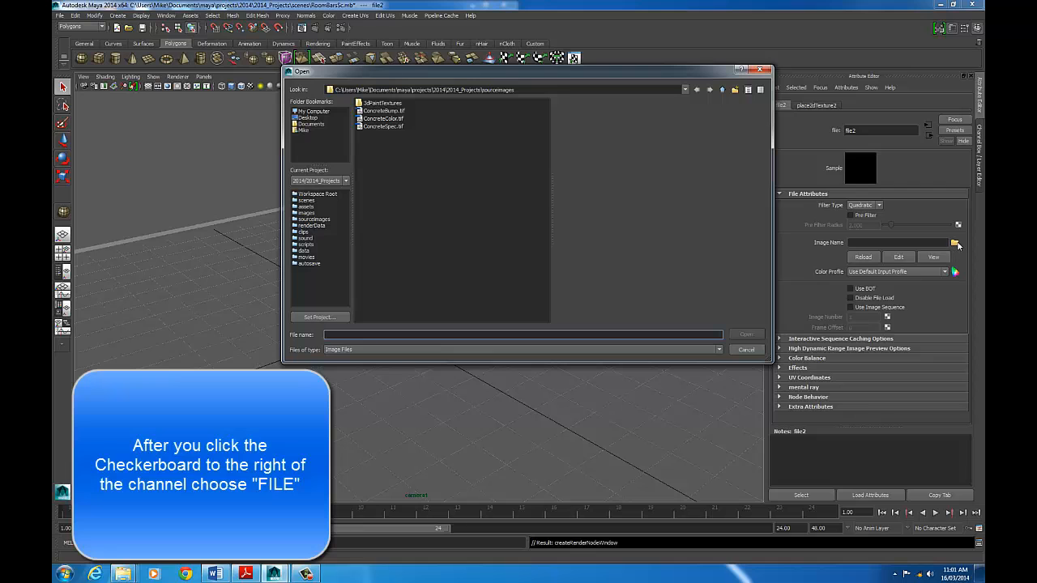
left_click(384, 119)
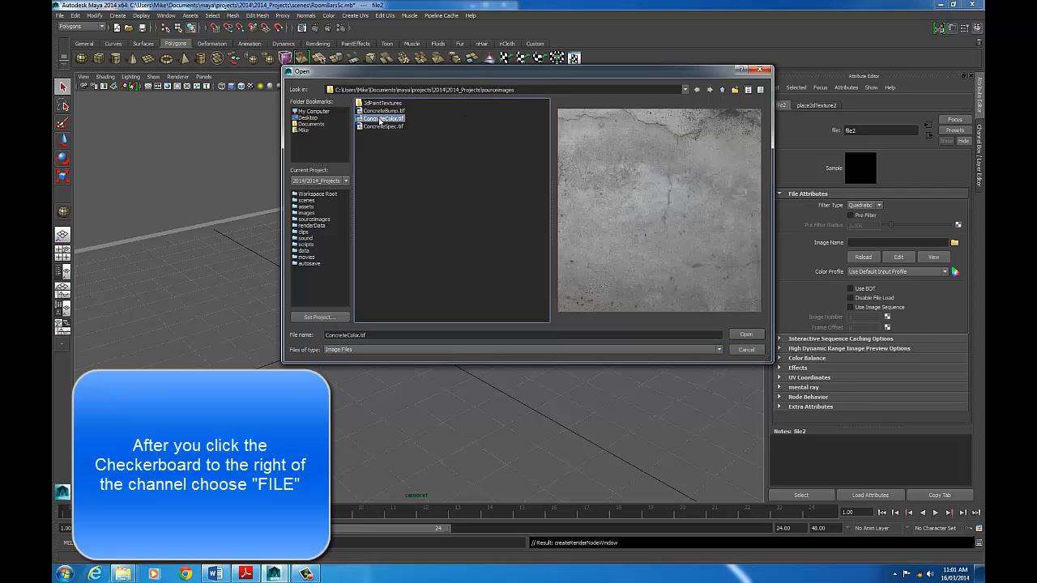
left_click(757, 336)
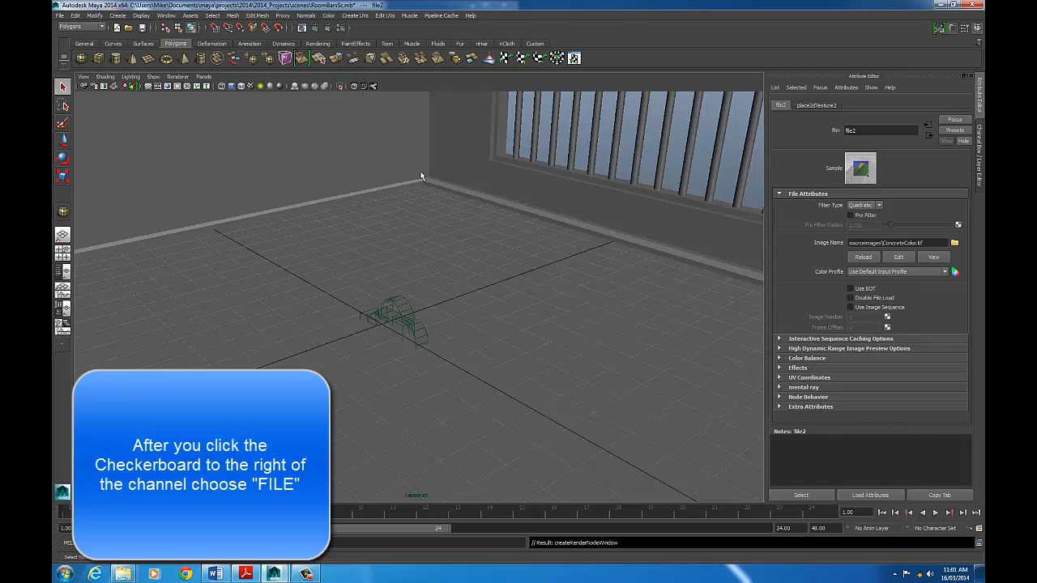
- Turn on textured display in the viewport and switch its renderer to High Quality Rendering
key("6")
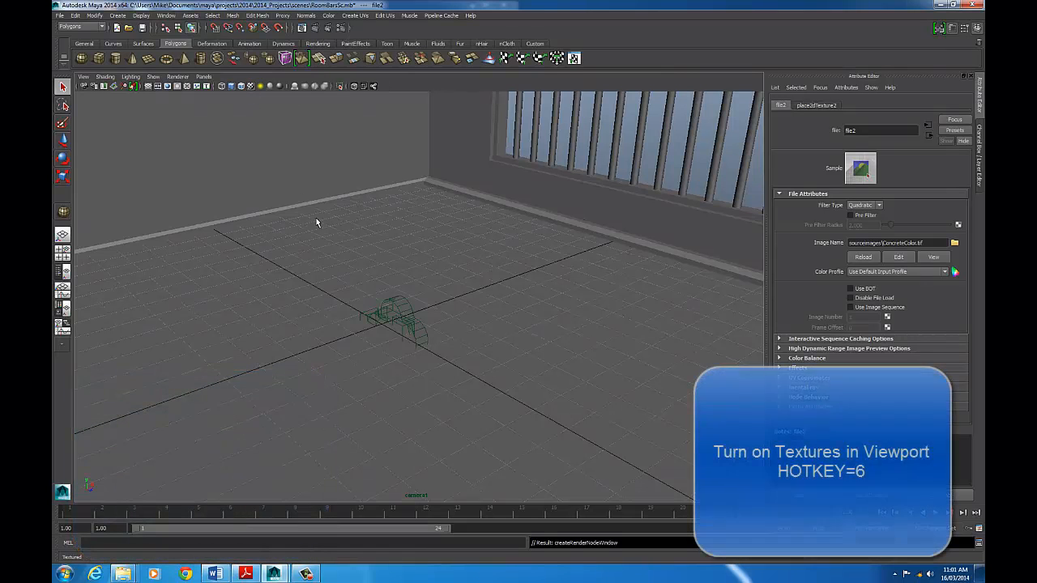
key("6")
left_click_drag(641, 247, 574, 238)
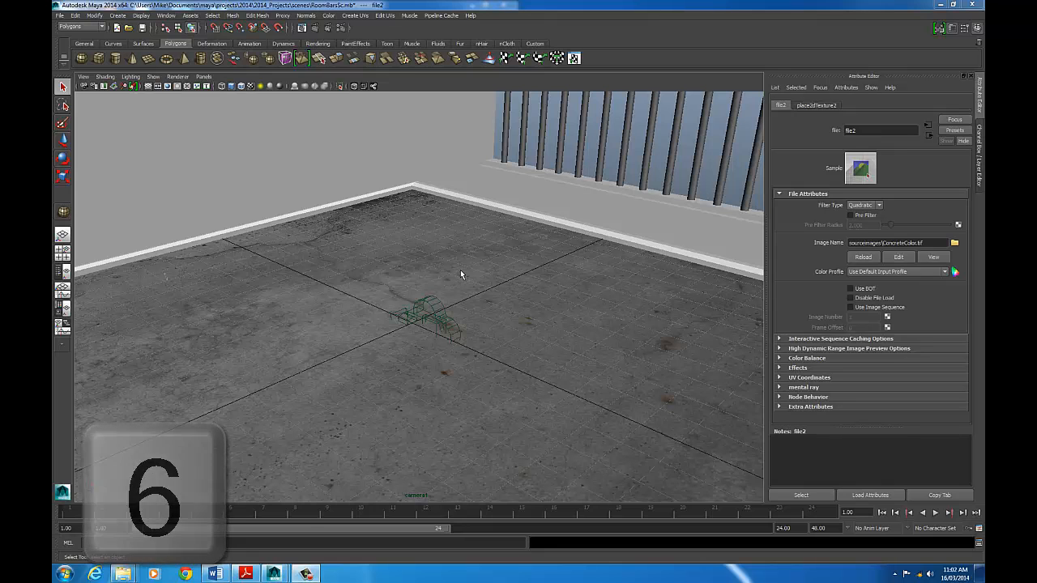
left_click_drag(502, 269, 502, 262)
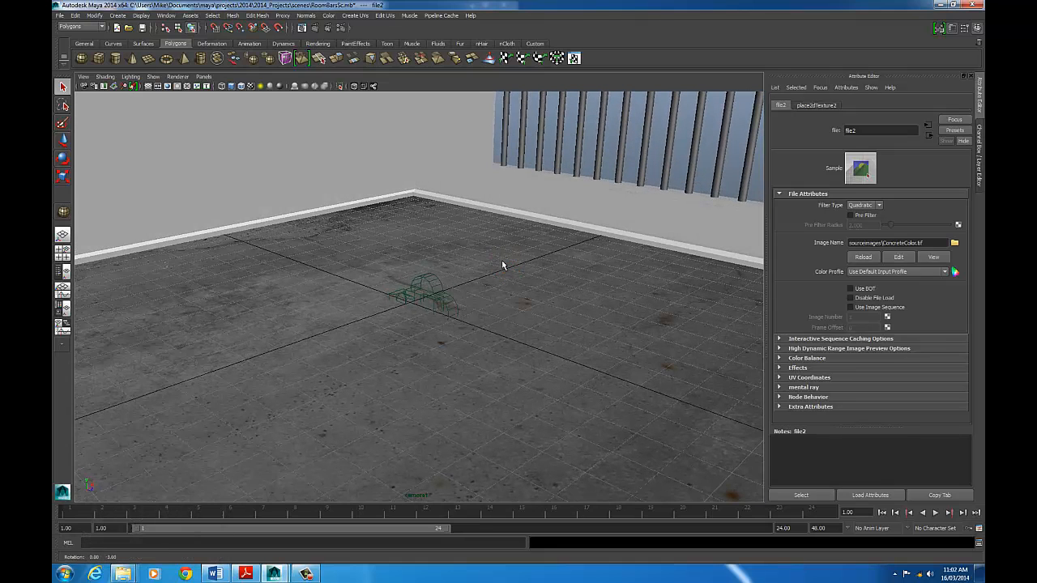
left_click(177, 78)
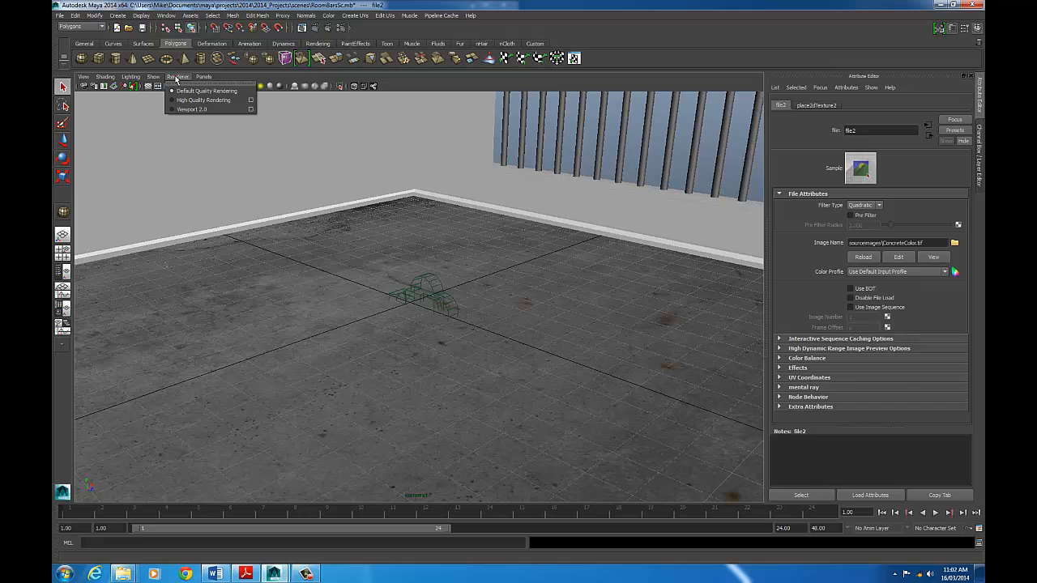
left_click(188, 99)
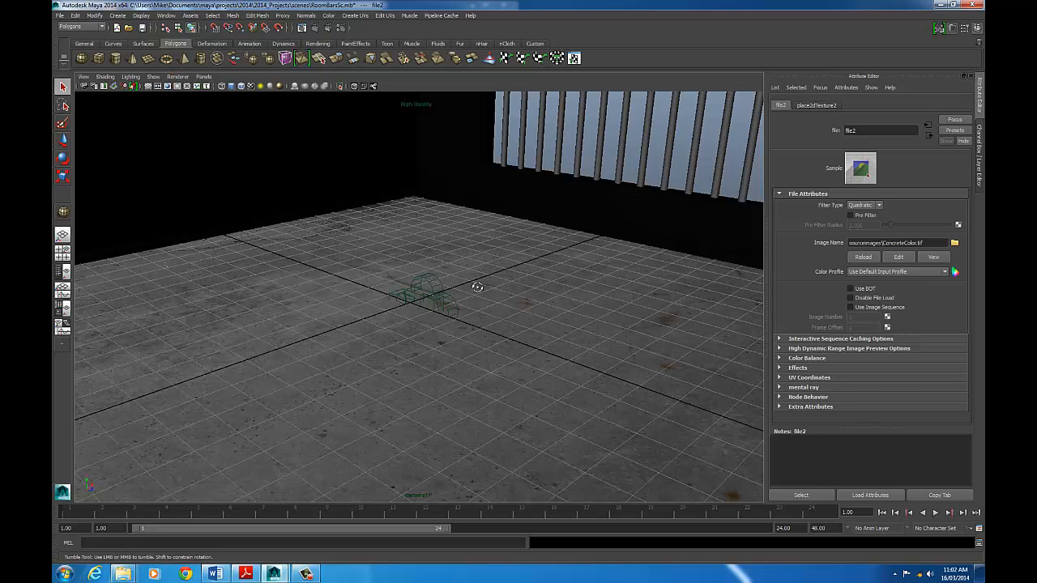
- Connect a File texture to FloorMat's Bump Mapping and load ConcreteBump.tif from the sourceimages folder as its image
left_click_drag(474, 285, 567, 262)
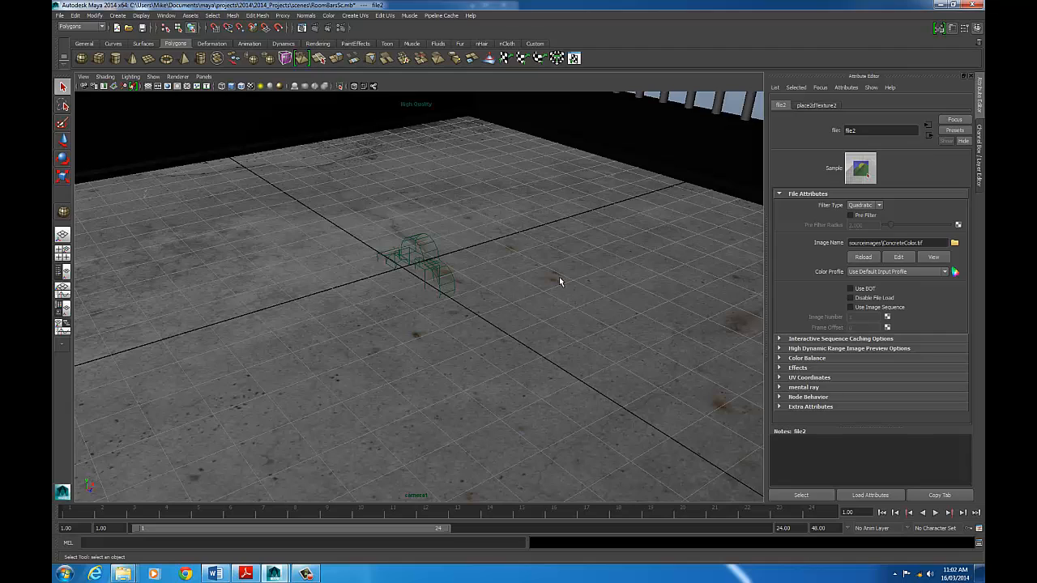
left_click(556, 232)
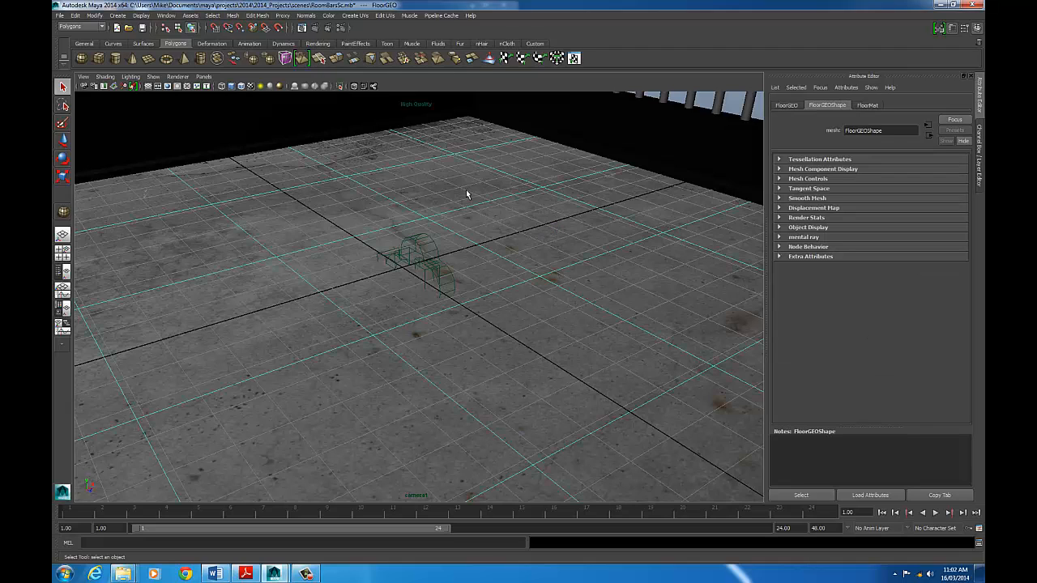
left_click(868, 106)
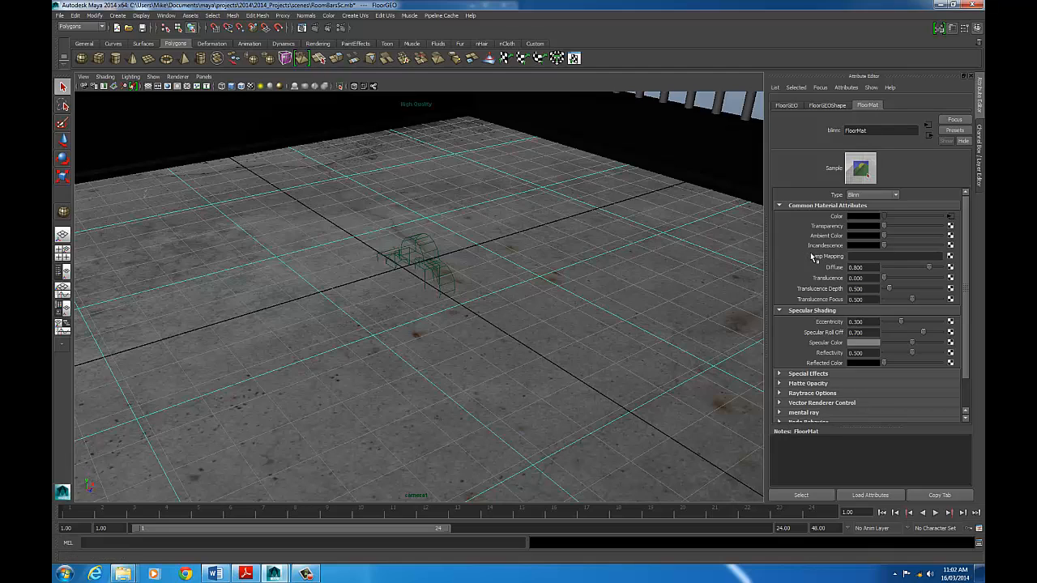
left_click(950, 257)
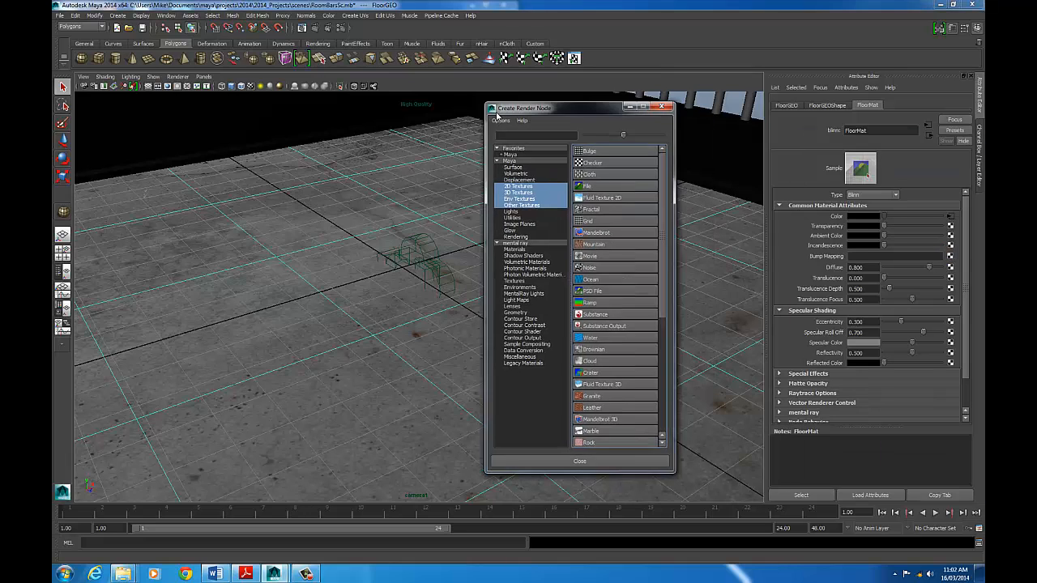
left_click(393, 198)
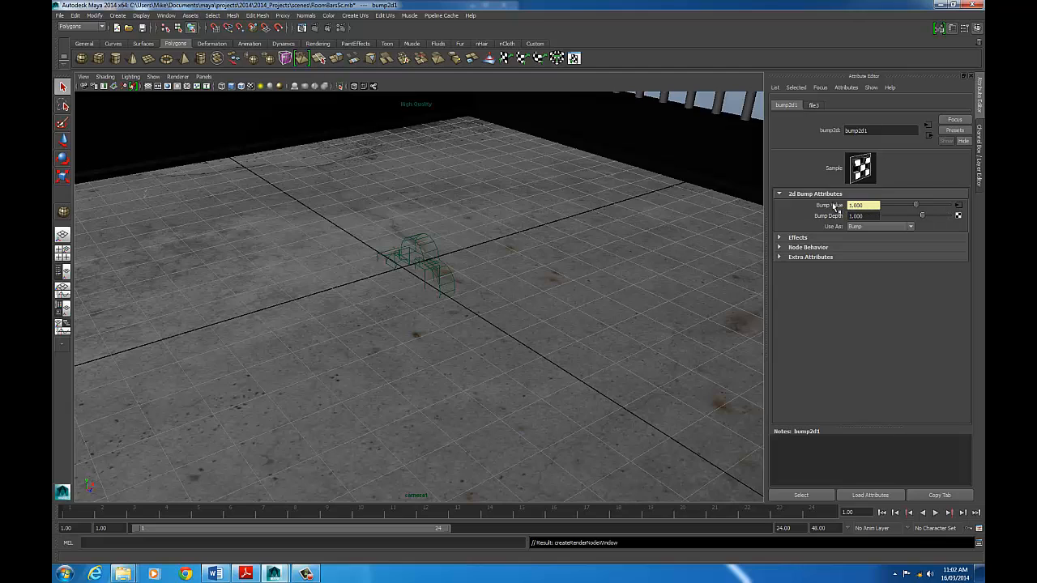
left_click(959, 209)
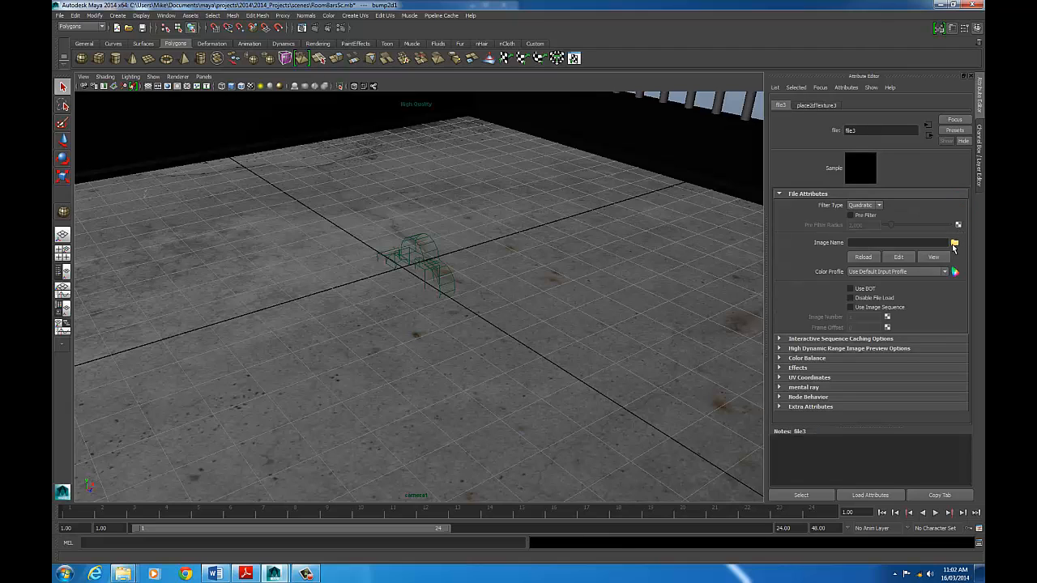
left_click(955, 243)
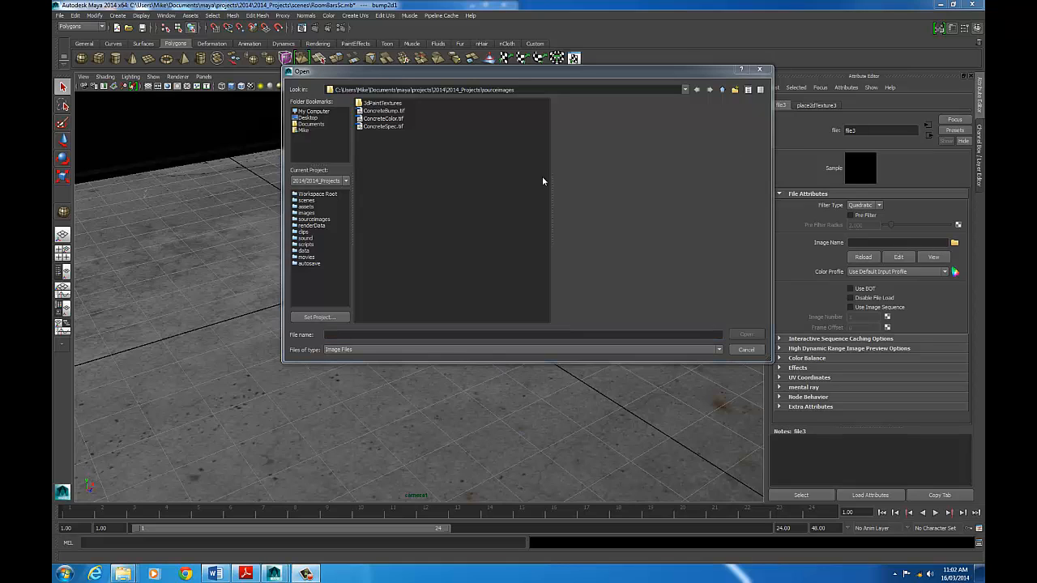
left_click(378, 113)
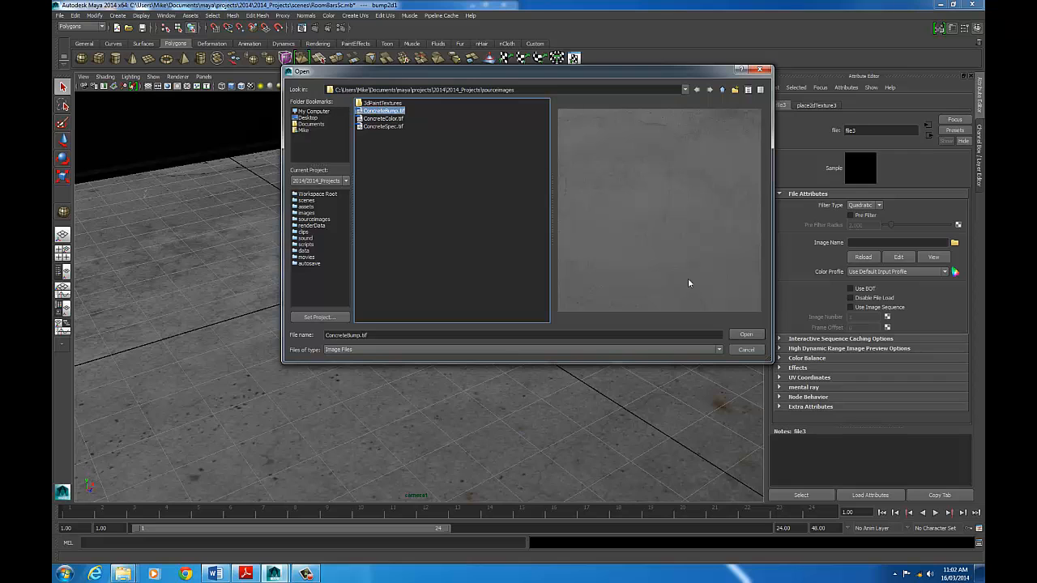
left_click(744, 334)
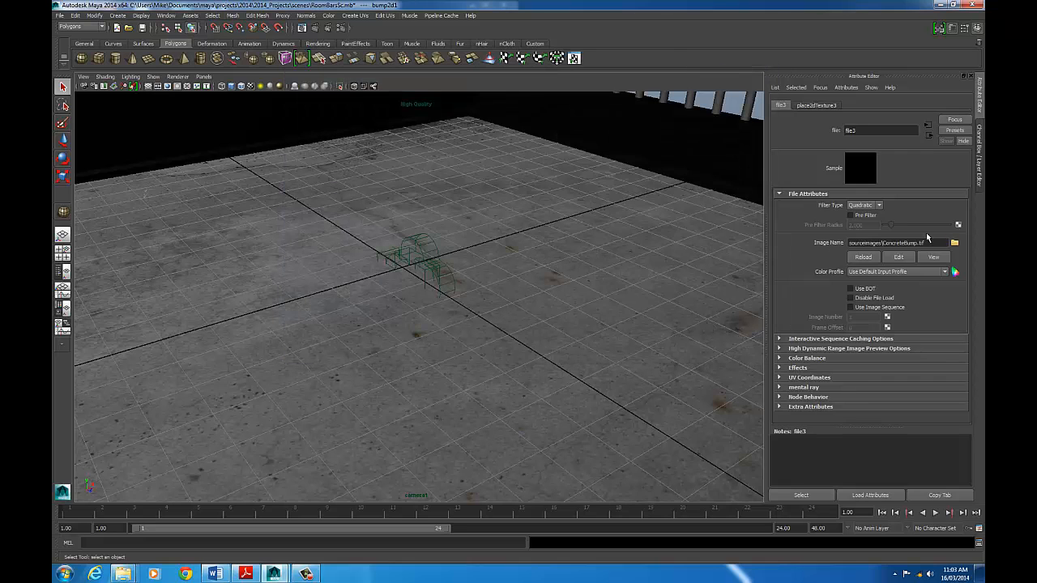
- Render the camera view of the floor with mental ray to check the bump map, and close the render
left_click(552, 262)
left_click_drag(575, 231, 513, 218)
scroll(513, 218, "up", 10)
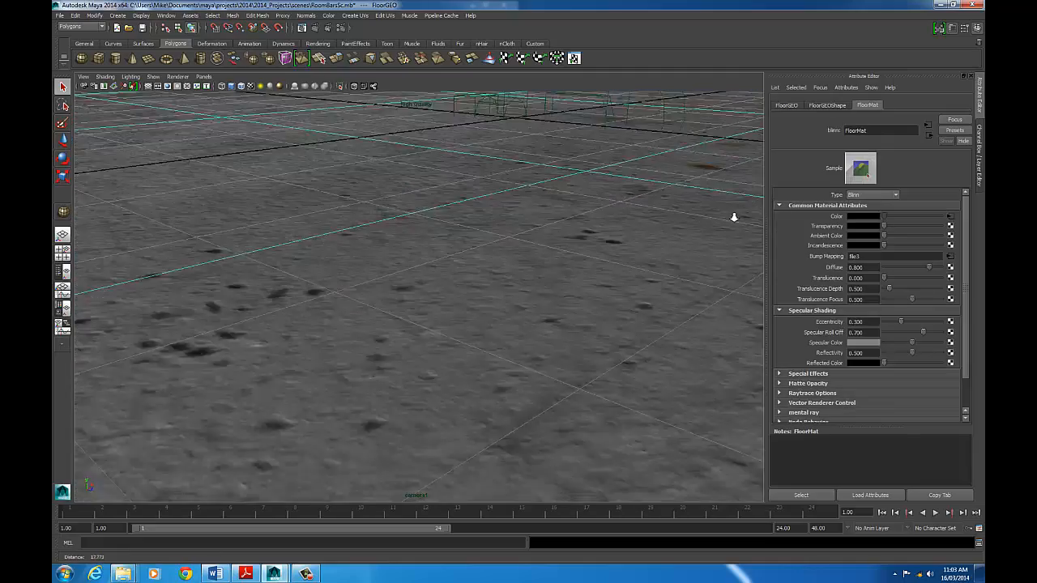
left_click_drag(663, 219, 573, 219)
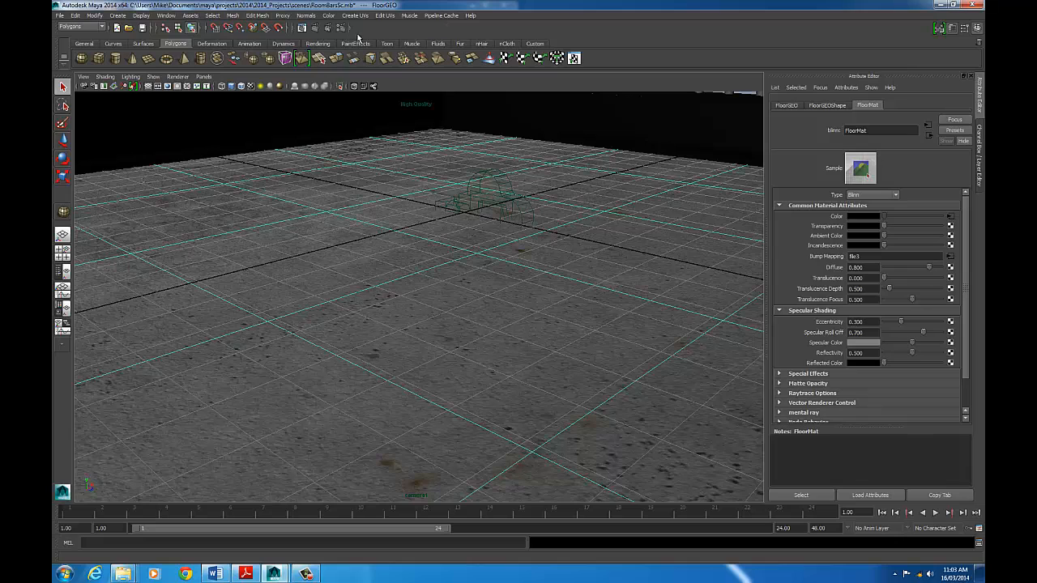
left_click(315, 27)
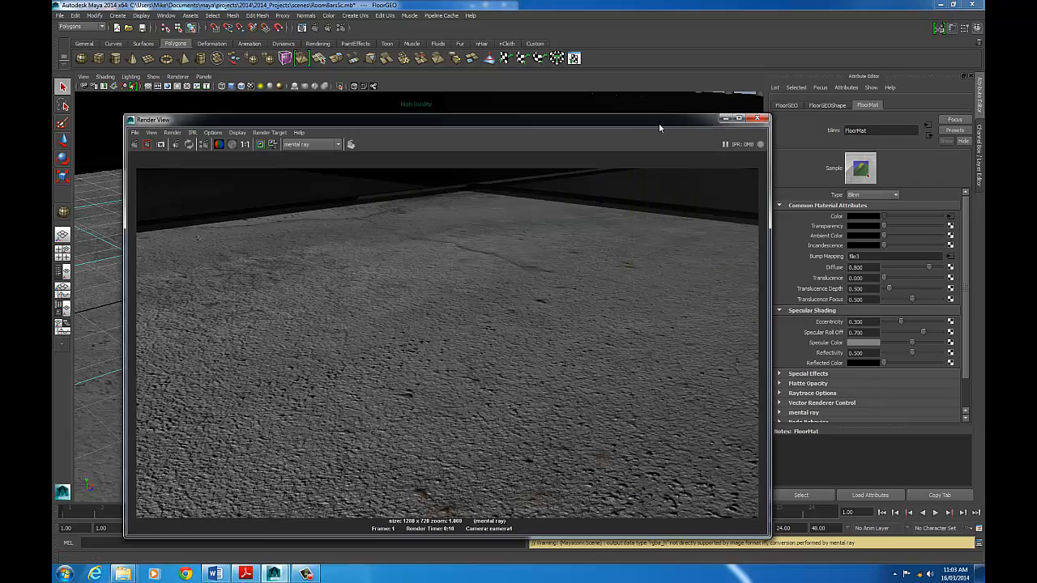
left_click_drag(659, 122, 661, 33)
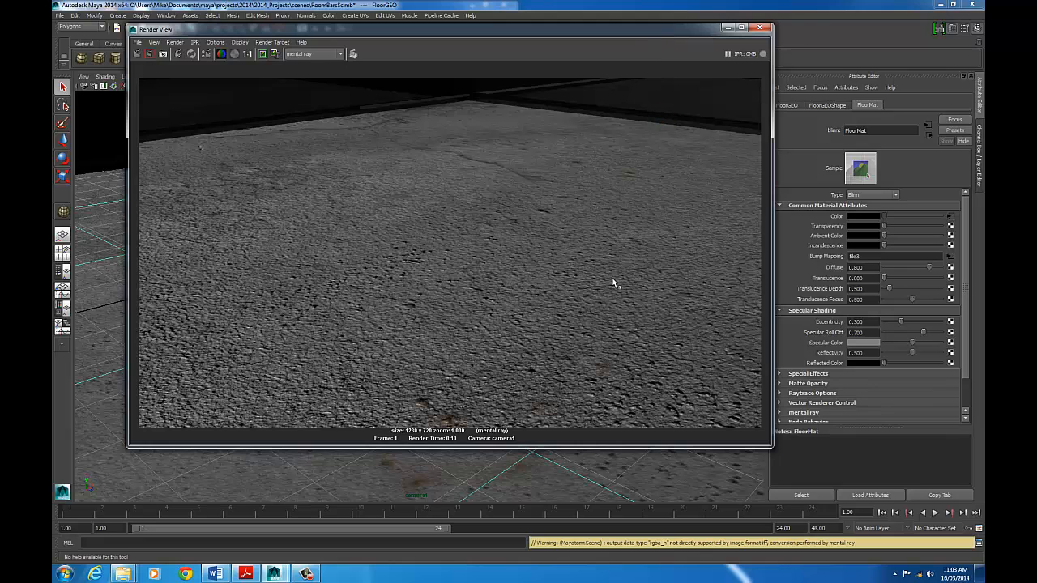
left_click(759, 27)
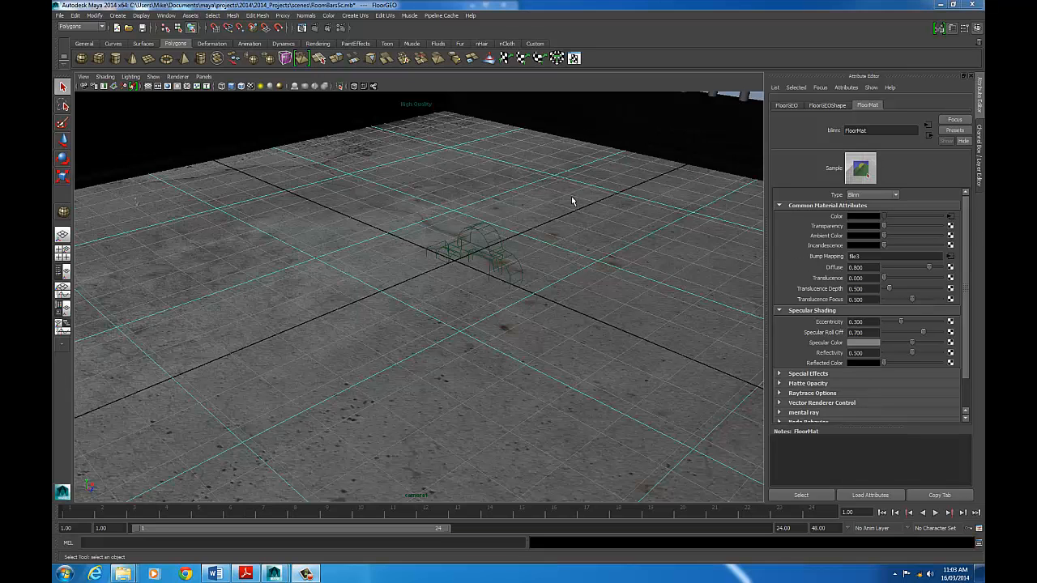
- Connect a File texture to FloorMat's Specular Color and load ConcreteSpec.tif from the sourceimages folder as its image
mouse_move(549, 242)
left_mouse_down()
mouse_move(571, 227)
mouse_move(530, 236)
left_mouse_up()
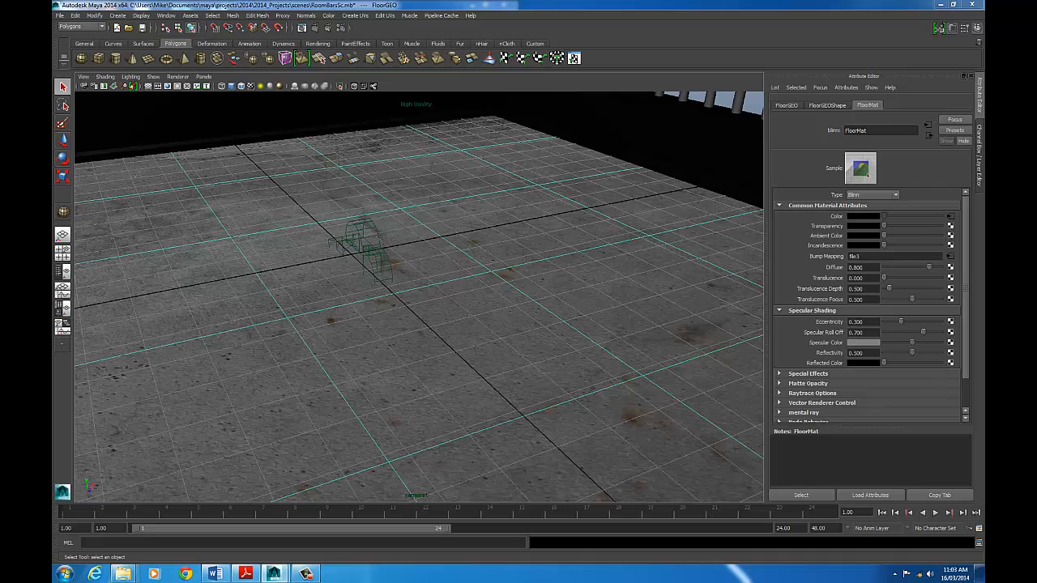
left_click(950, 343)
left_click(595, 201)
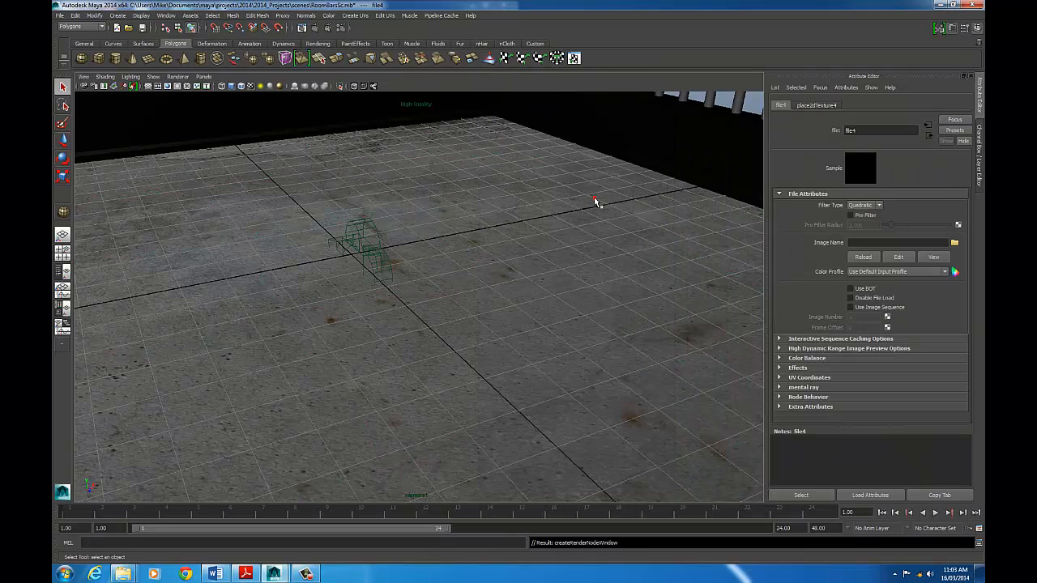
left_click(954, 243)
left_click(387, 126)
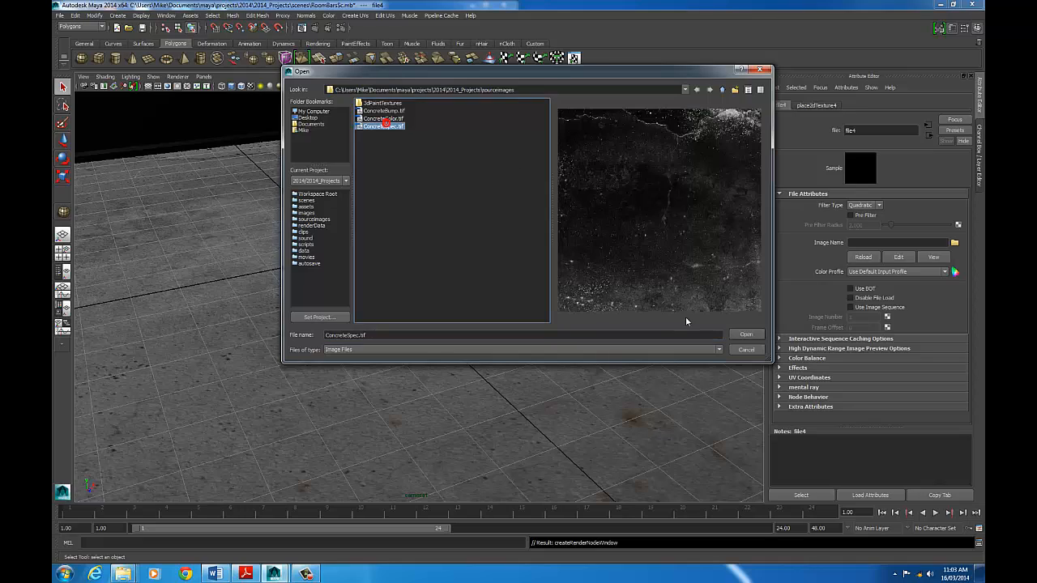
left_click(746, 334)
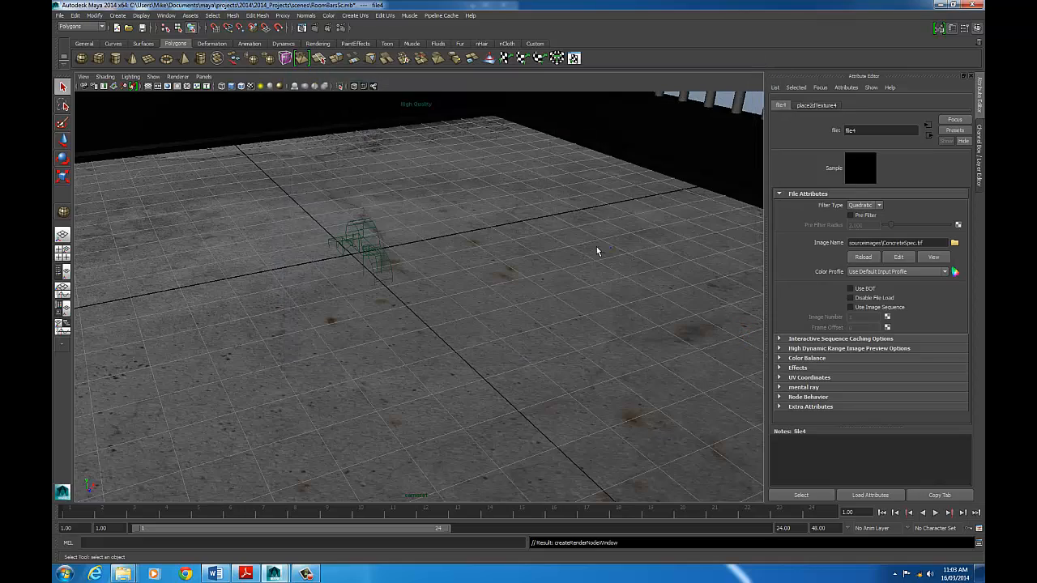
- Create an area light in the room scene
mouse_move(598, 252)
left_mouse_down()
mouse_move(458, 240)
mouse_move(486, 231)
mouse_move(750, 257)
mouse_move(421, 268)
mouse_move(614, 245)
left_mouse_up()
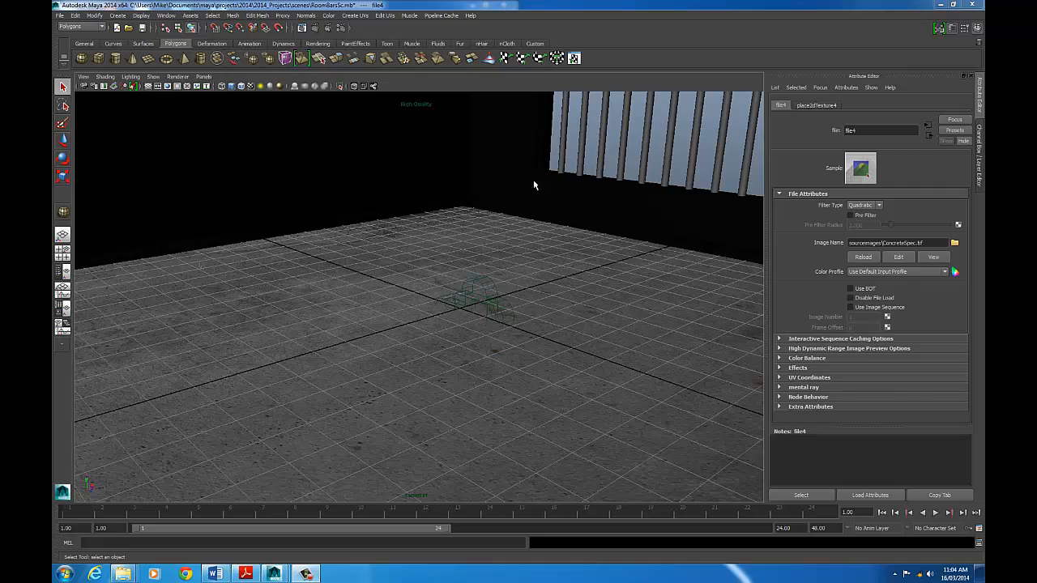
left_click_drag(533, 186, 581, 224)
left_click_drag(635, 228, 459, 240, "alt")
scroll(563, 248, "down", 5)
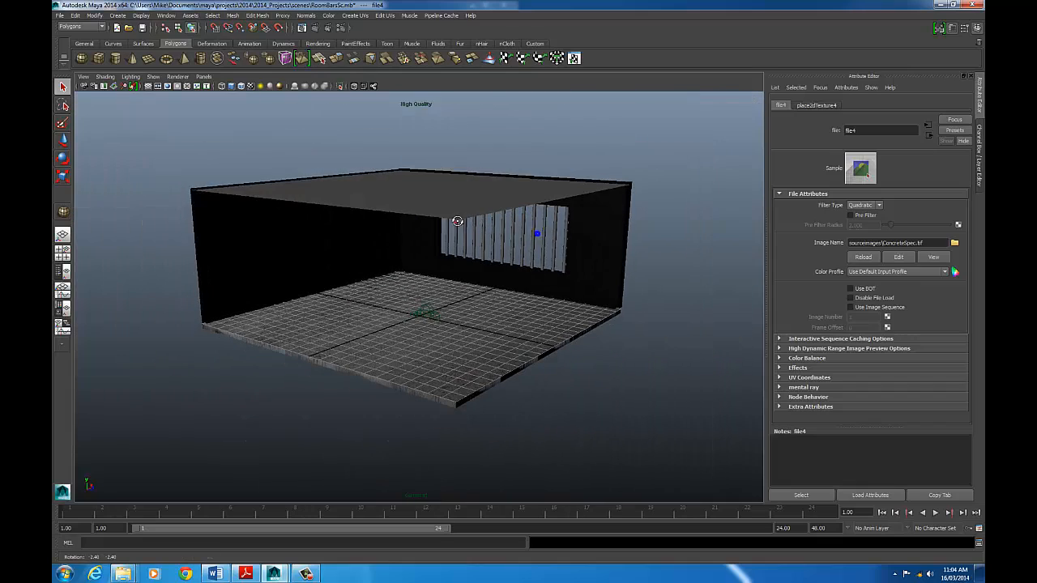
left_click(118, 15)
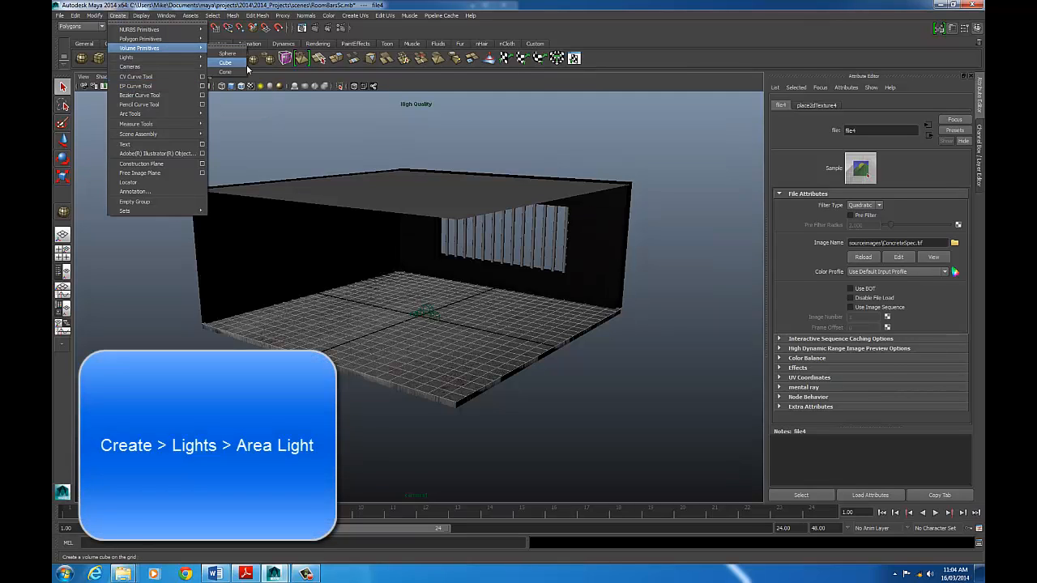
mouse_move(207, 60)
left_click(232, 99)
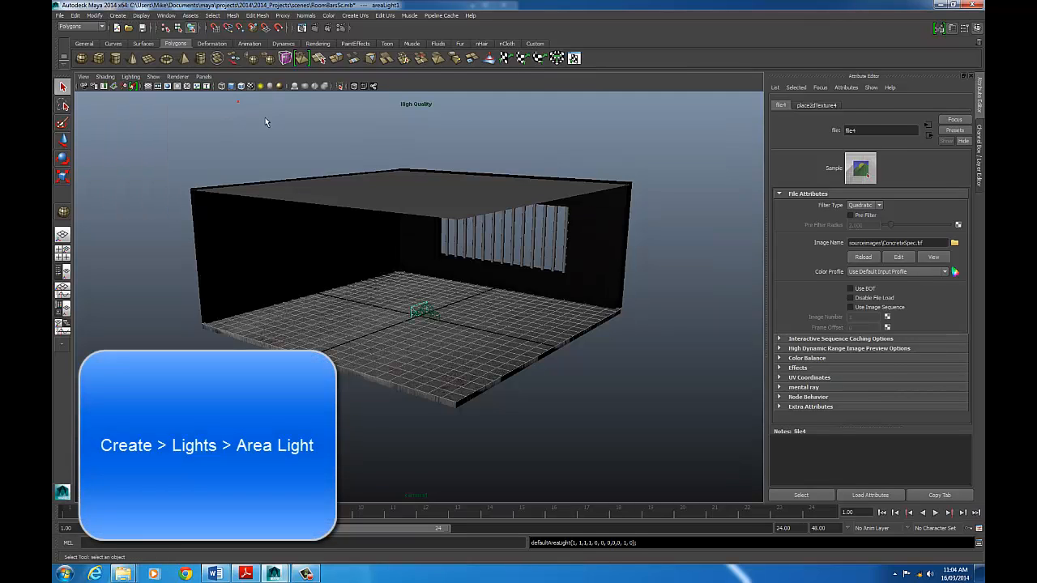
scroll(476, 329, "up", 5)
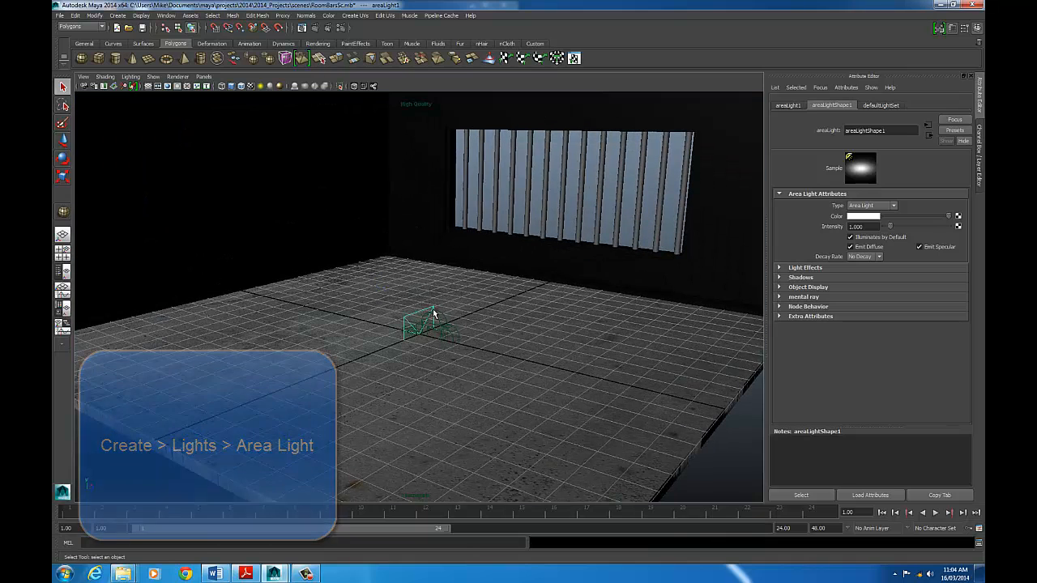
- Move the area light about 9.8 cm along Z towards the floor's edge and raise it above the floor
key("w")
left_click_drag(447, 341, 688, 398)
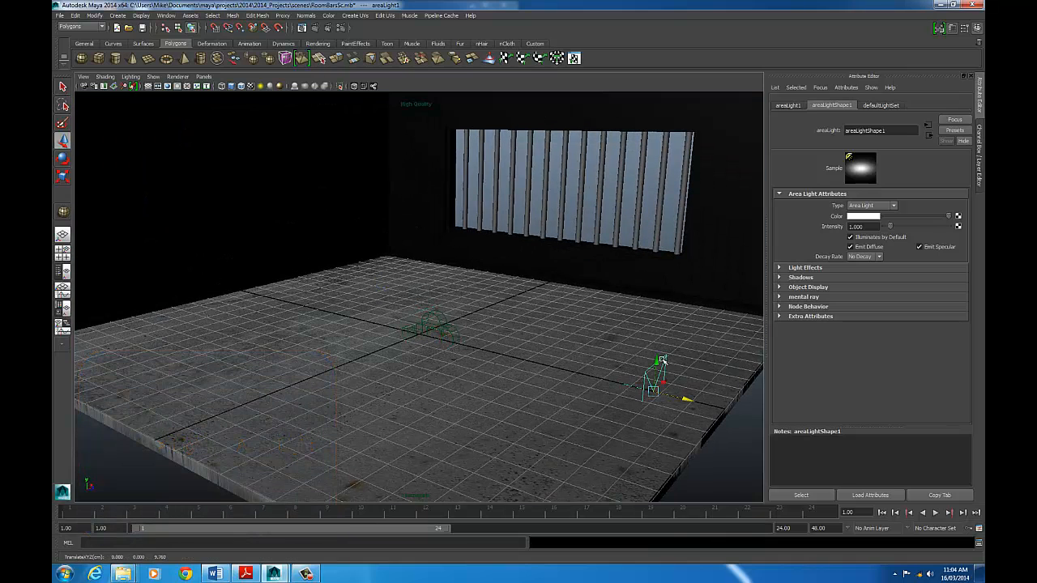
left_click_drag(663, 205, 664, 204)
key("ctrl+z")
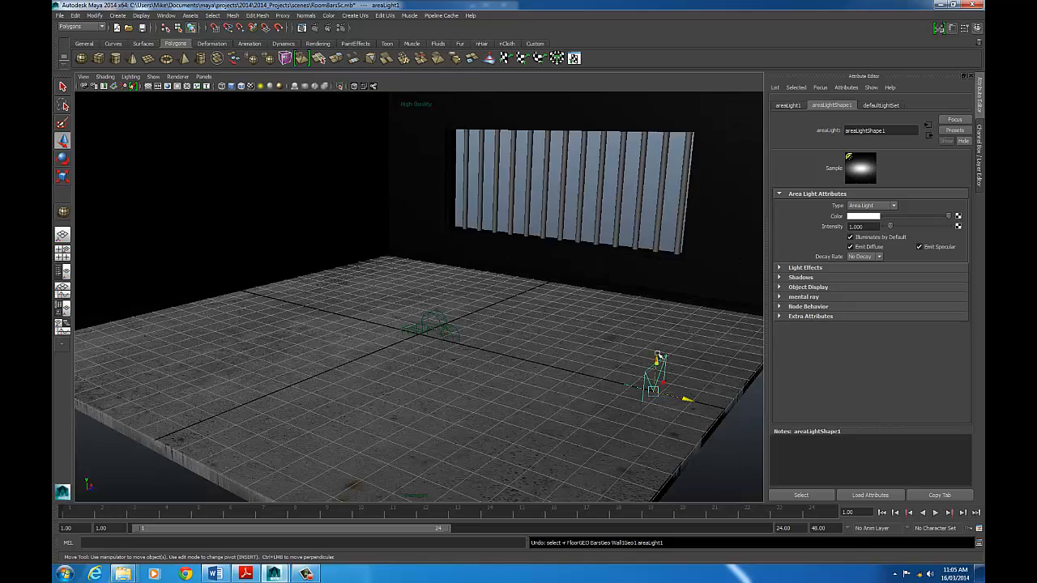
left_click_drag(657, 360, 670, 220)
left_click_drag(687, 285, 667, 287)
- Tilt the area light around X to about -29 degrees and turn on scene lighting in the viewport
key("e")
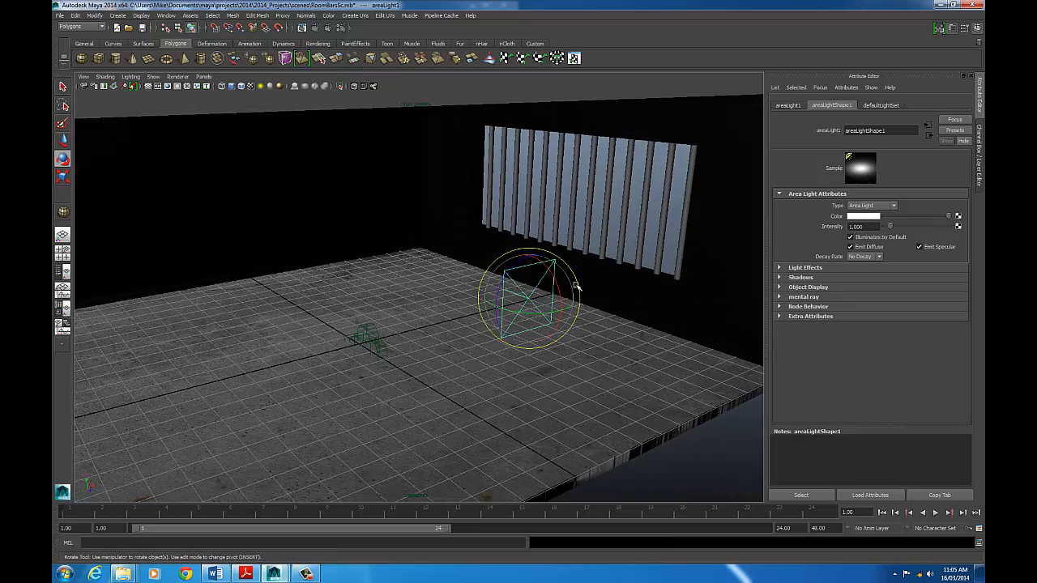
left_click_drag(554, 286, 545, 262)
left_click_drag(551, 269, 568, 314)
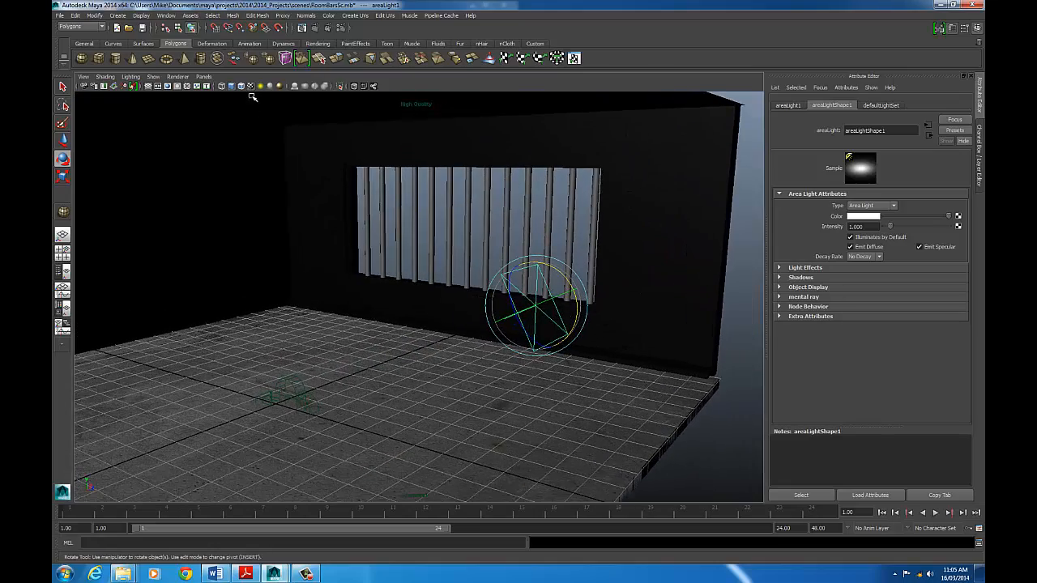
left_click(262, 86)
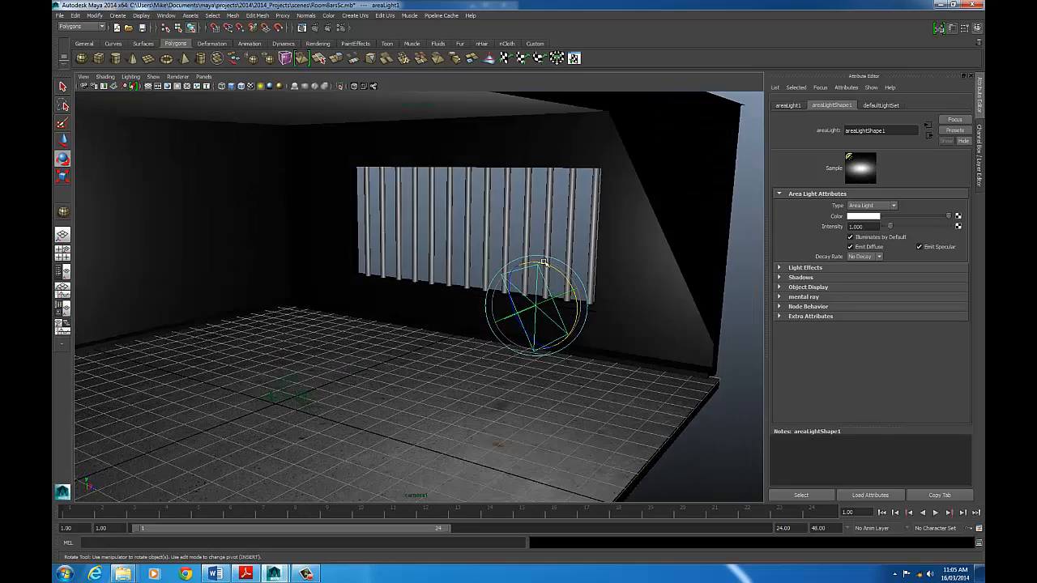
mouse_move(502, 287)
left_mouse_down()
mouse_move(385, 301)
mouse_move(370, 313)
mouse_move(433, 273)
mouse_move(491, 271)
left_mouse_up()
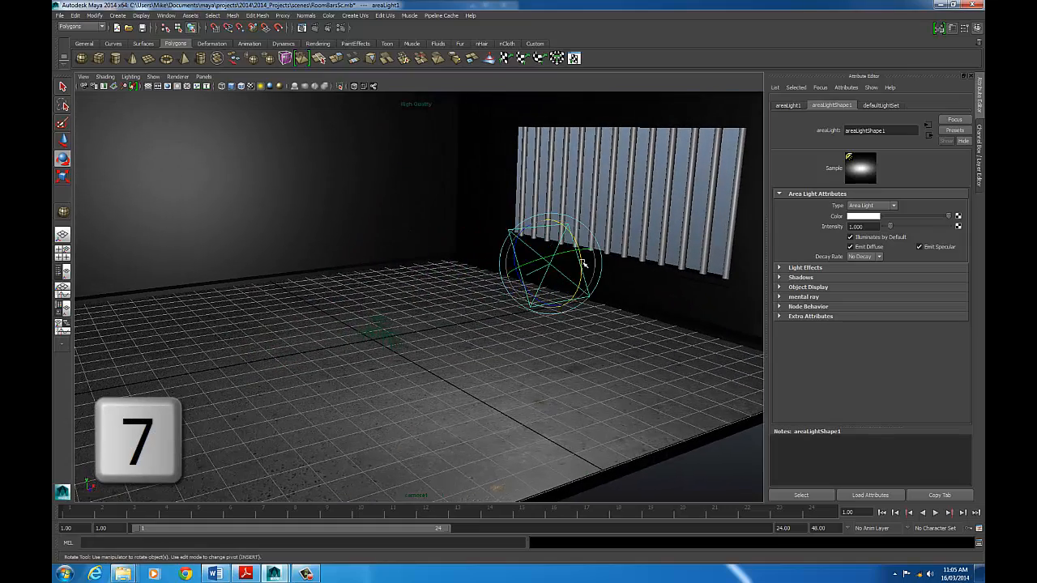
mouse_move(580, 249)
left_mouse_down()
mouse_move(581, 280)
mouse_move(572, 239)
left_mouse_up()
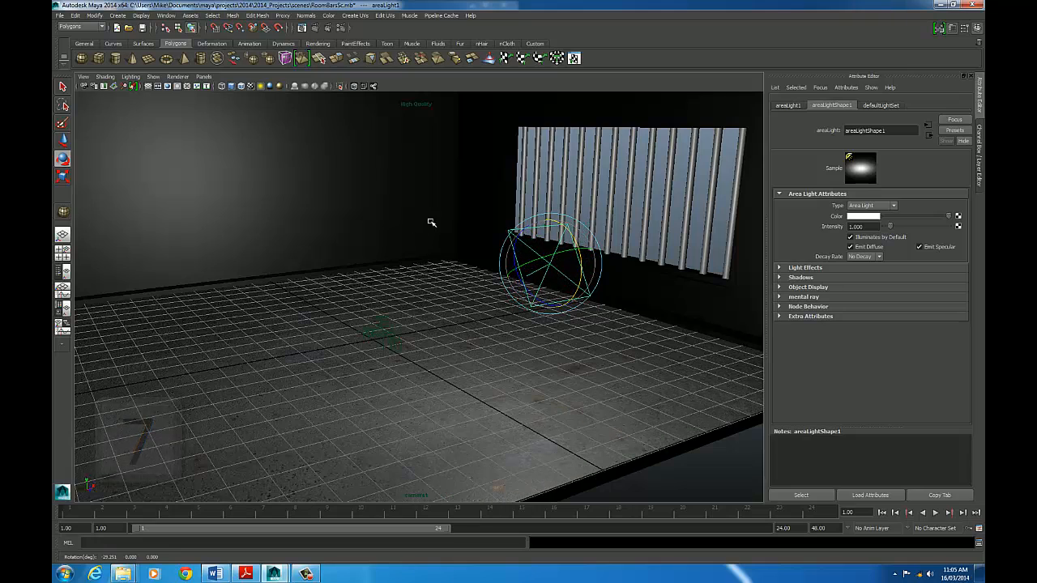
- Render a close view of the floor and barred window with mental ray to check the area light
left_click_drag(464, 220, 556, 217)
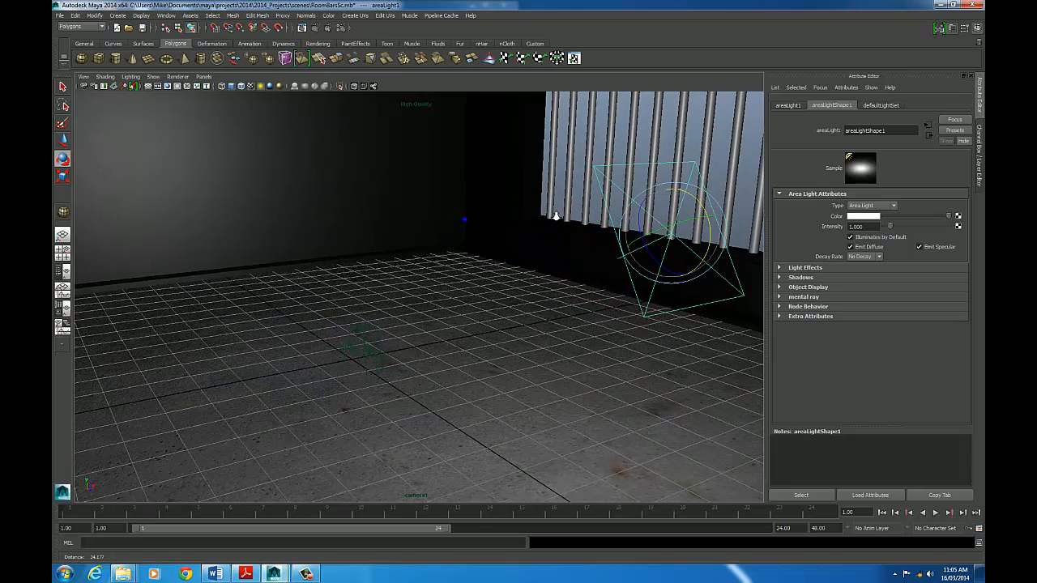
left_click(316, 27)
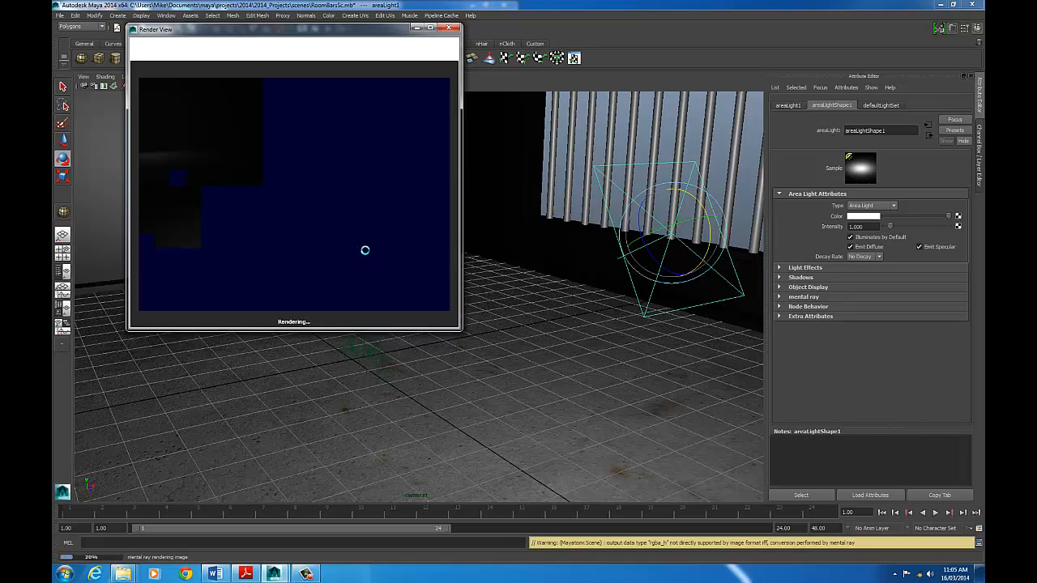
left_click(453, 29)
- Duplicate the area light and shift the copy away from the original near the barred window
left_click_drag(683, 287, 426, 319)
key("ctrl+d")
key("w")
key("ctrl+d")
left_click(238, 295)
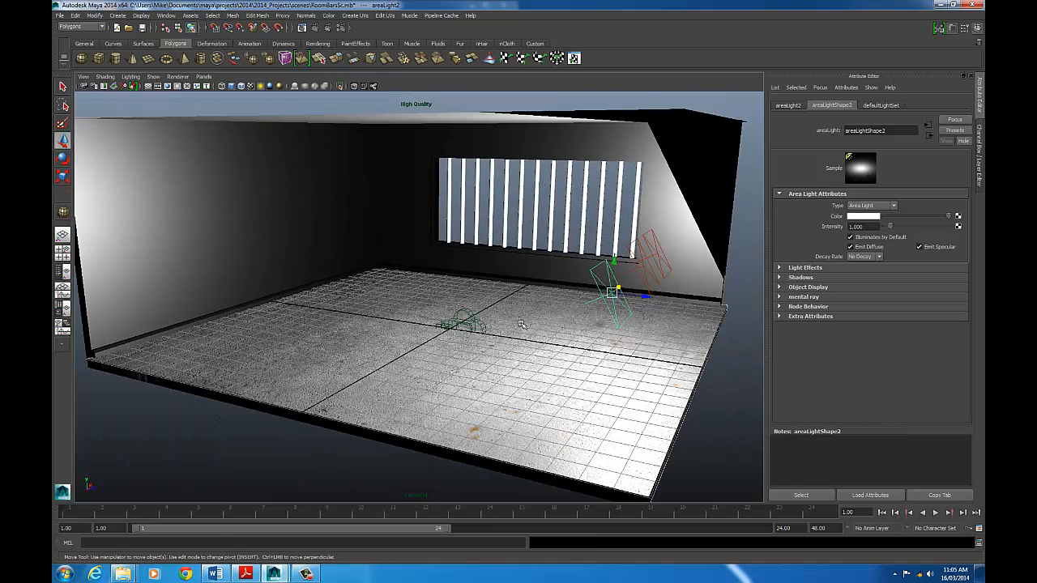
- Rotate the duplicated area light to a new direction and lower its intensity to 0.150
key("e")
left_click_drag(606, 306, 608, 303)
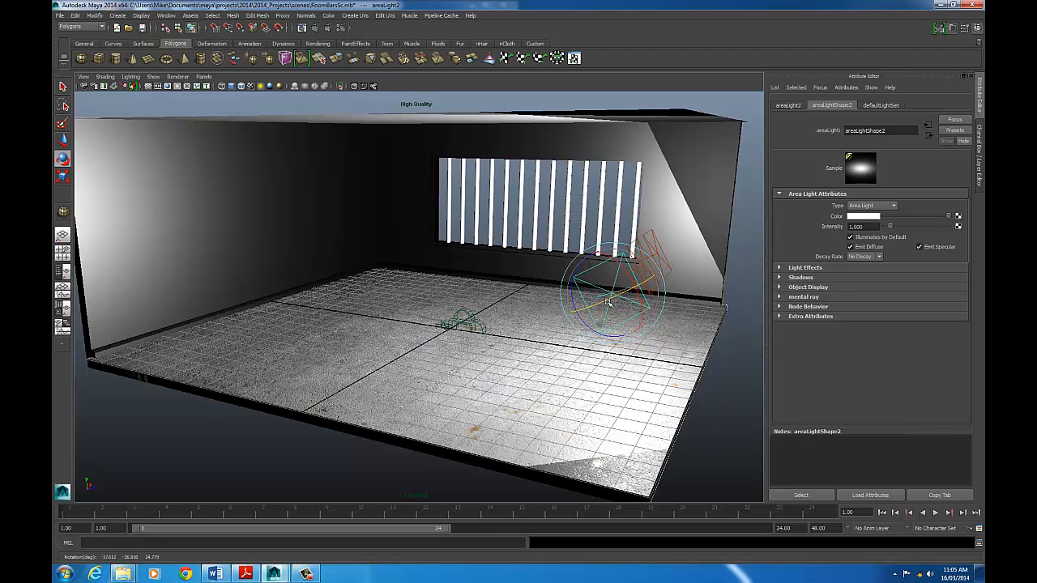
left_click_drag(884, 230, 883, 227)
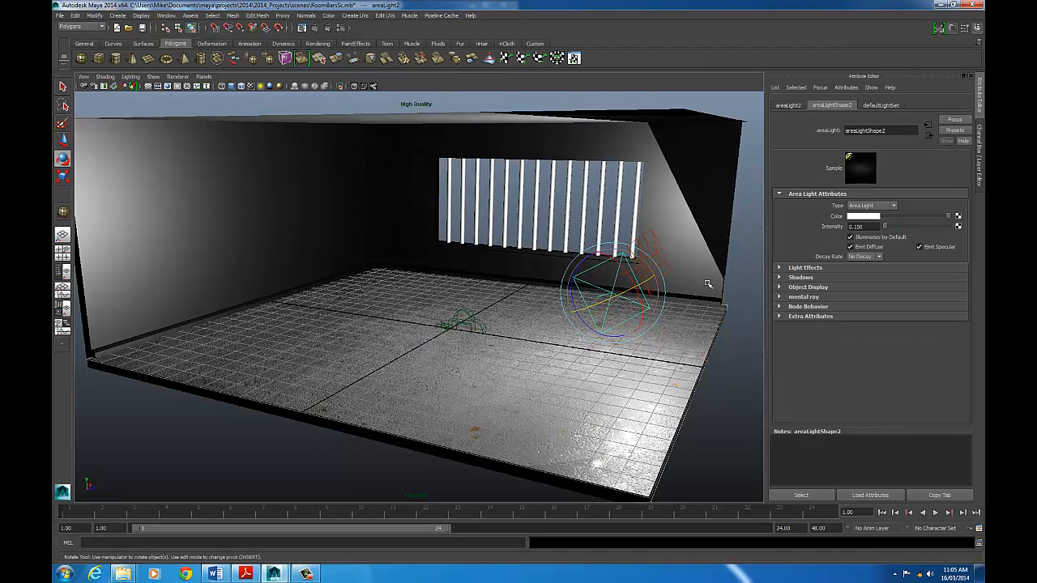
- Move the dimmed duplicate area light across the room, away from the original light
key("w")
left_click_drag(646, 297, 474, 291)
left_click_drag(477, 293, 497, 283)
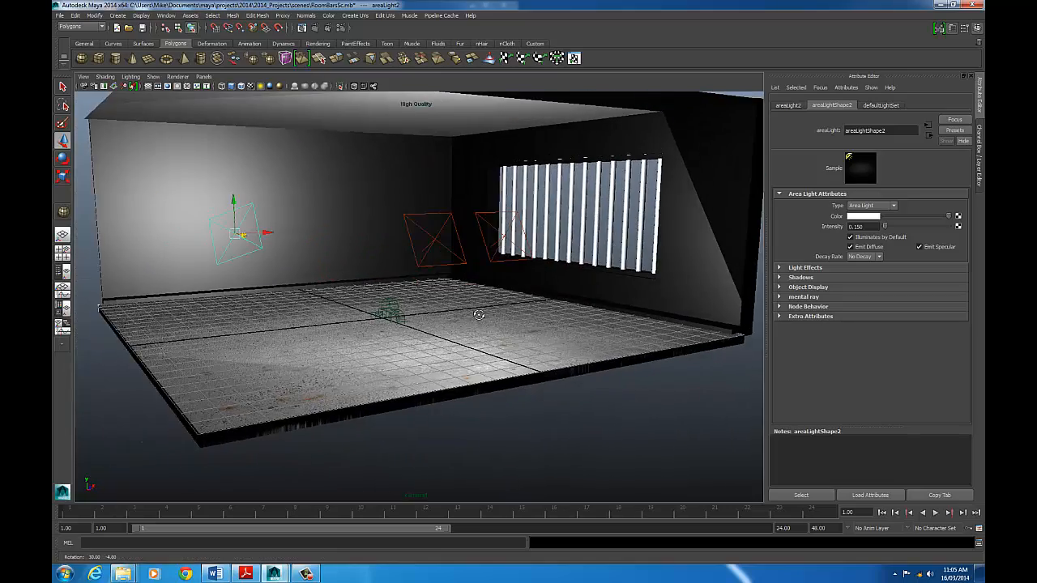
- Select the original area light, move it along the barred window and turn it to a new angle
left_click(486, 246)
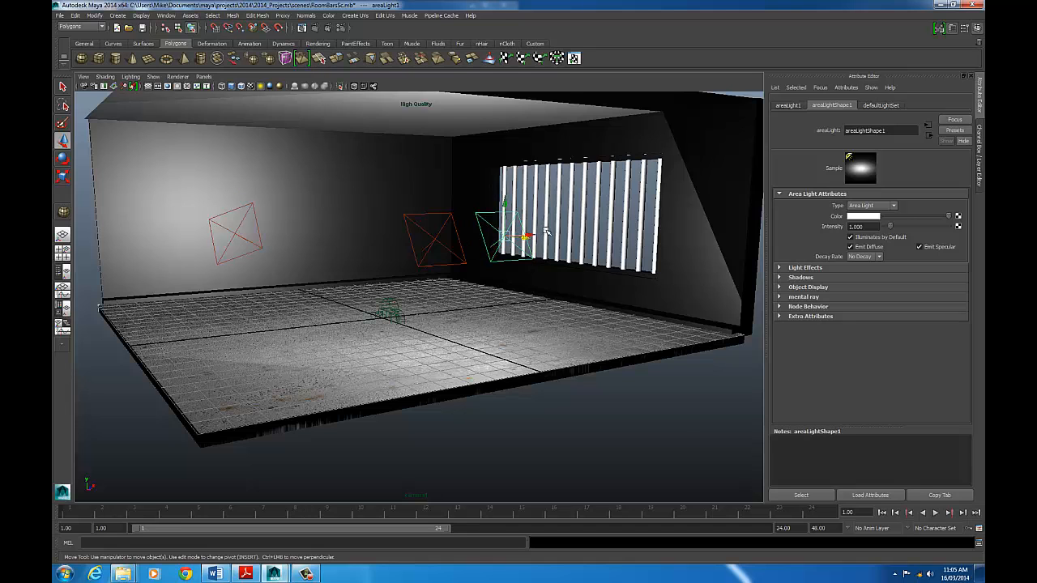
left_click_drag(547, 232, 518, 290)
left_click_drag(445, 283, 637, 276)
key("e")
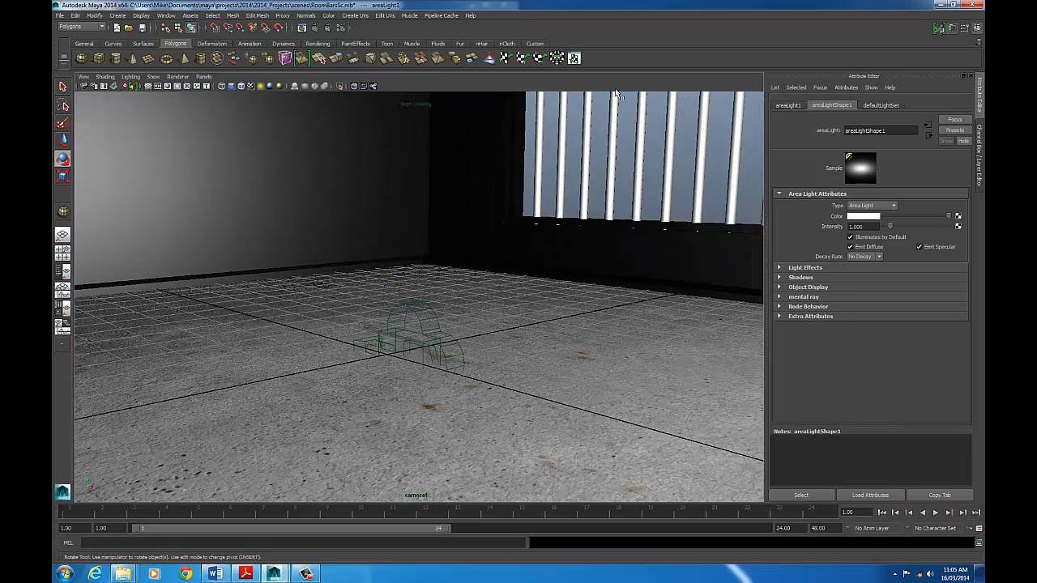
- Render the floor close-up with mental ray to check the rearranged area lights
left_click(317, 29)
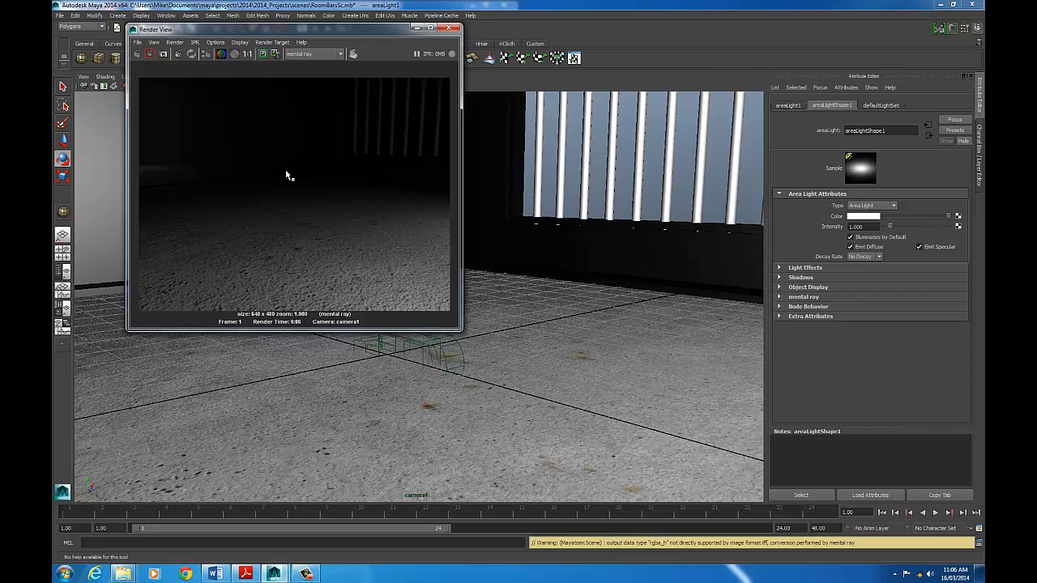
left_click(450, 29)
- Create an ambient light at the room's centre and raise it about 7.3 cm above the floor
scroll(434, 233, "down", 7)
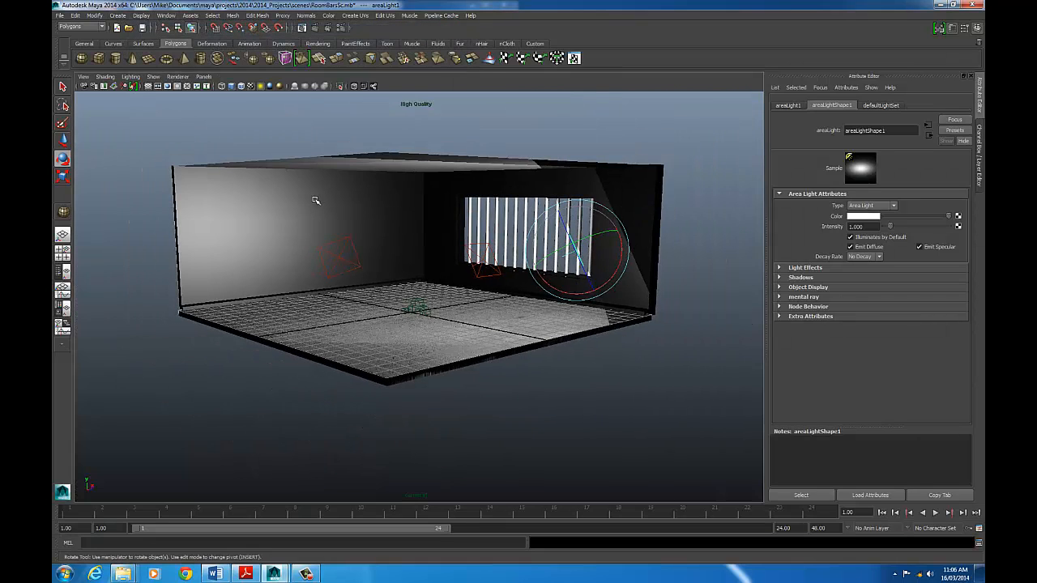
scroll(484, 249, "up", 3)
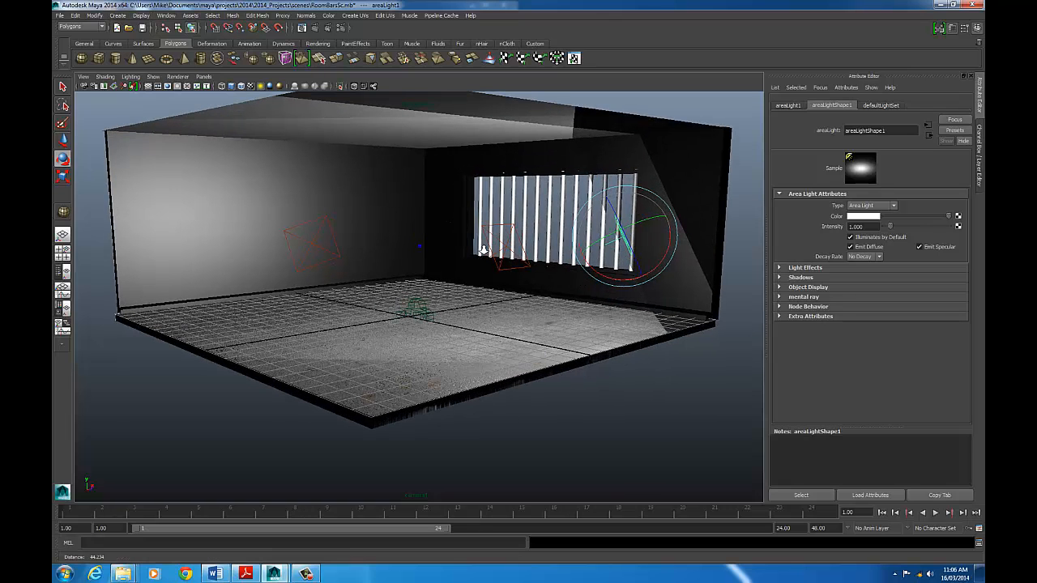
left_click(118, 15)
mouse_move(146, 55)
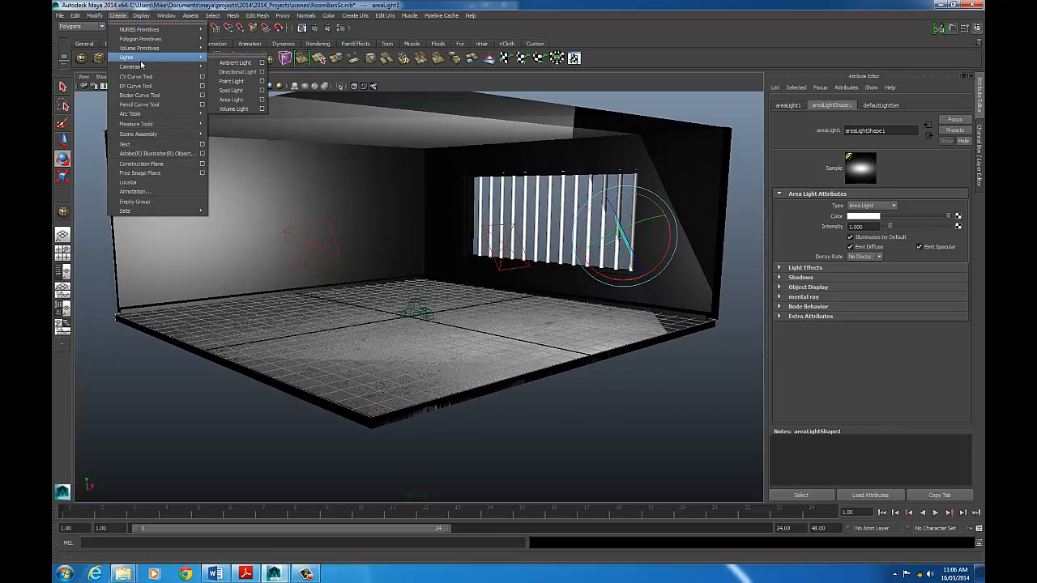
left_click(235, 60)
key("w")
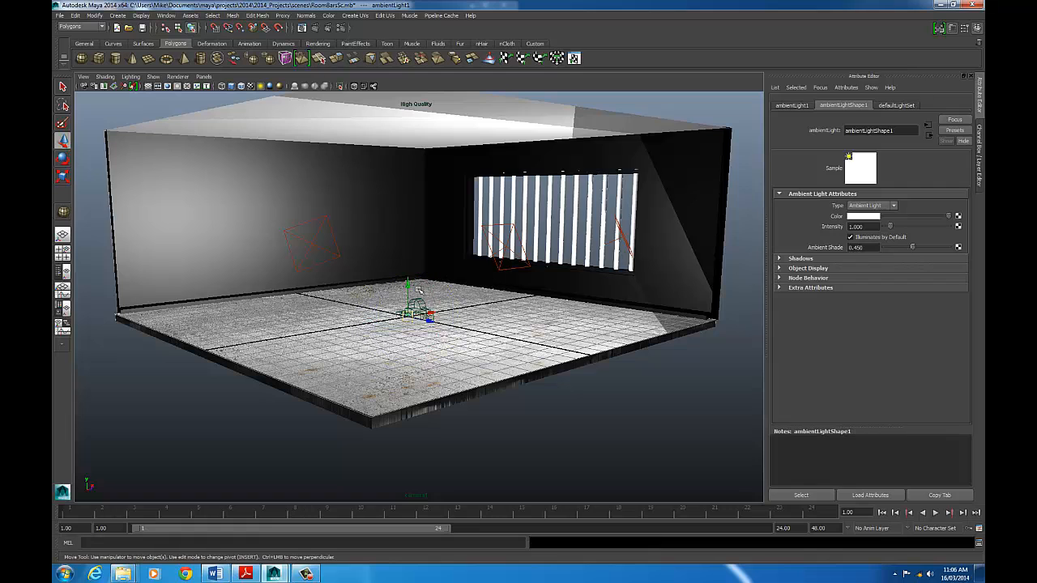
left_click_drag(406, 285, 407, 157)
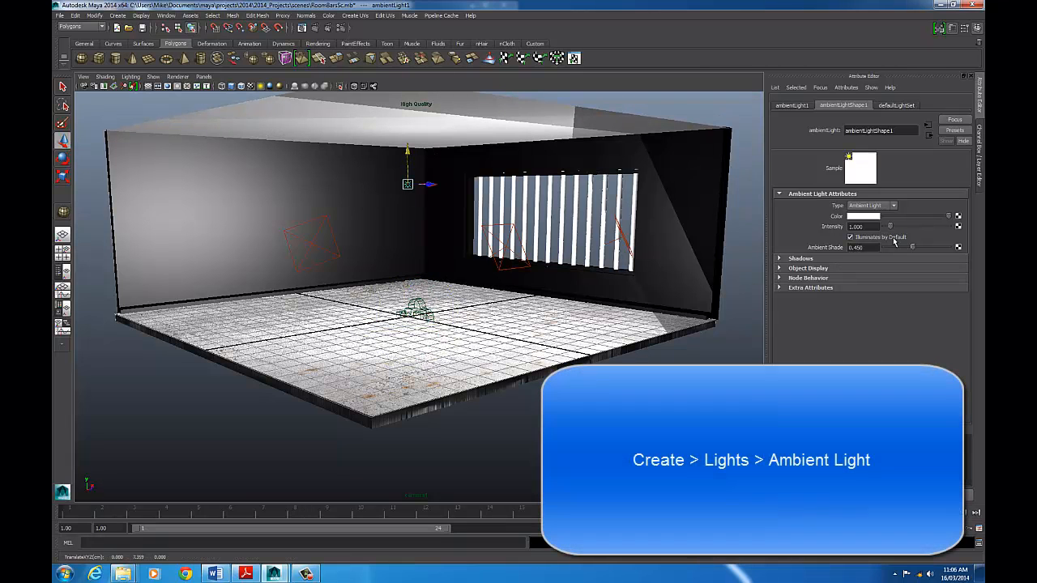
- Set the ambient light's intensity to 0.2
left_click(864, 227)
type("0.2")
key("Return")
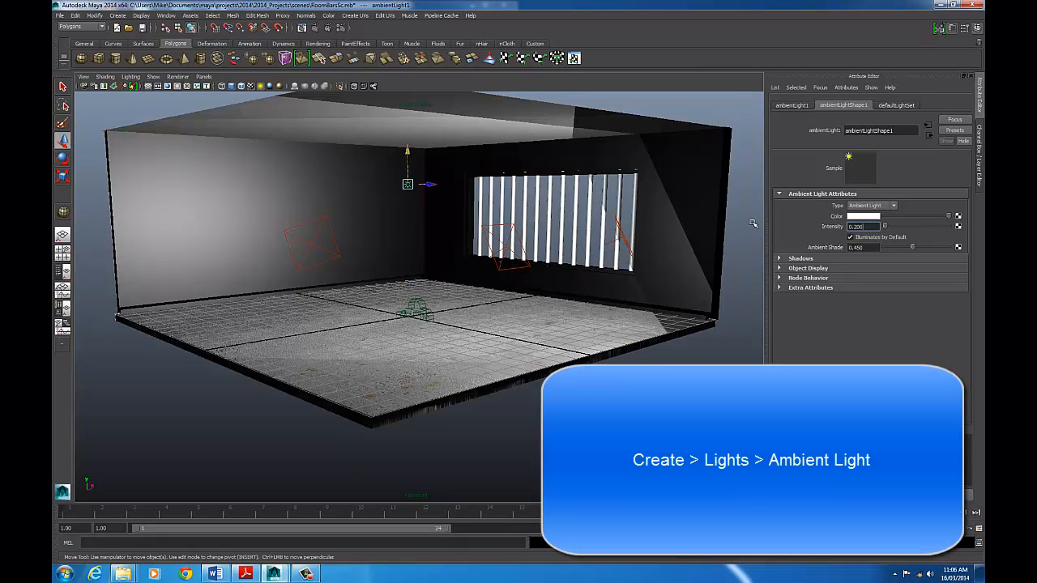
- Render a close view of the floor with mental ray and compare it with the stored earlier renders
left_click_drag(619, 257, 517, 185)
left_click(316, 30)
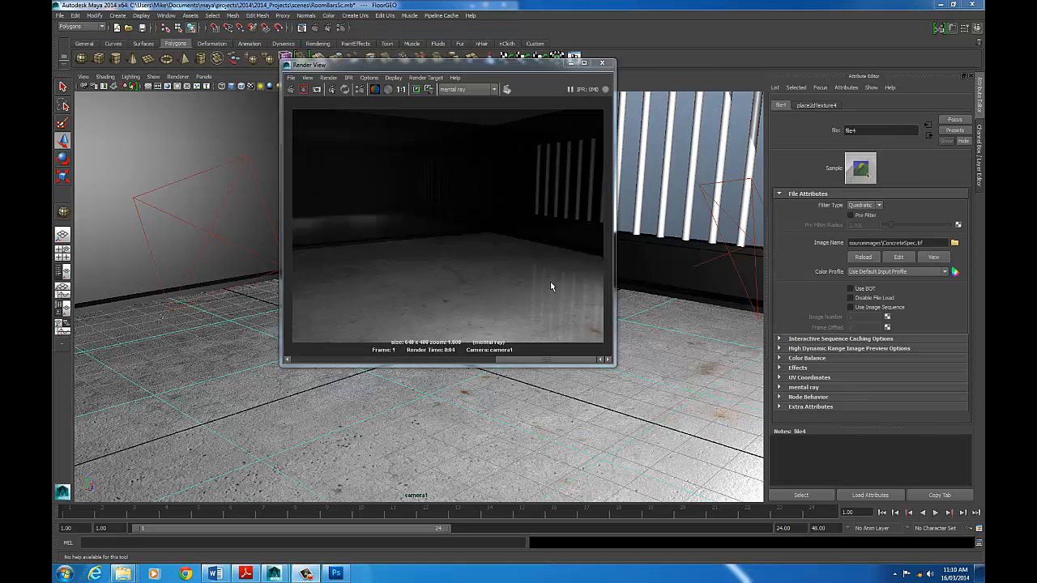
mouse_move(449, 65)
left_mouse_down()
mouse_move(486, 69)
mouse_move(460, 73)
left_mouse_up()
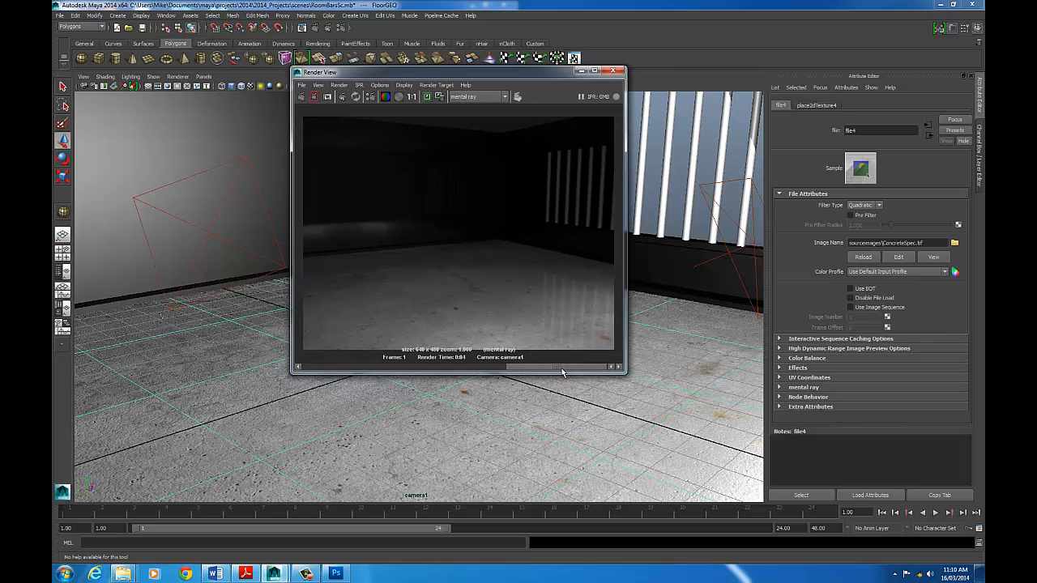
left_click_drag(563, 372, 477, 372)
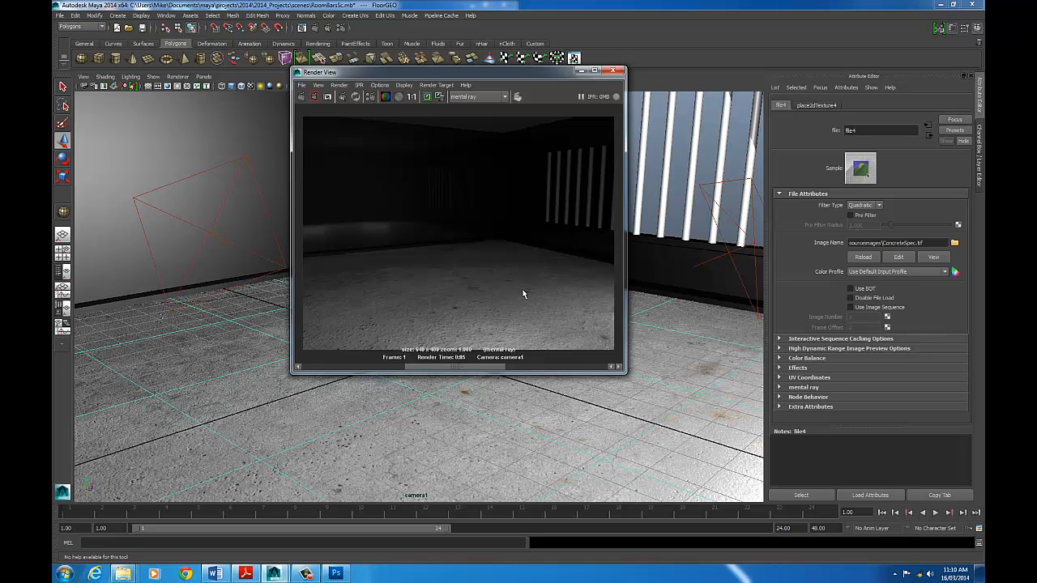
left_click_drag(470, 367, 351, 371)
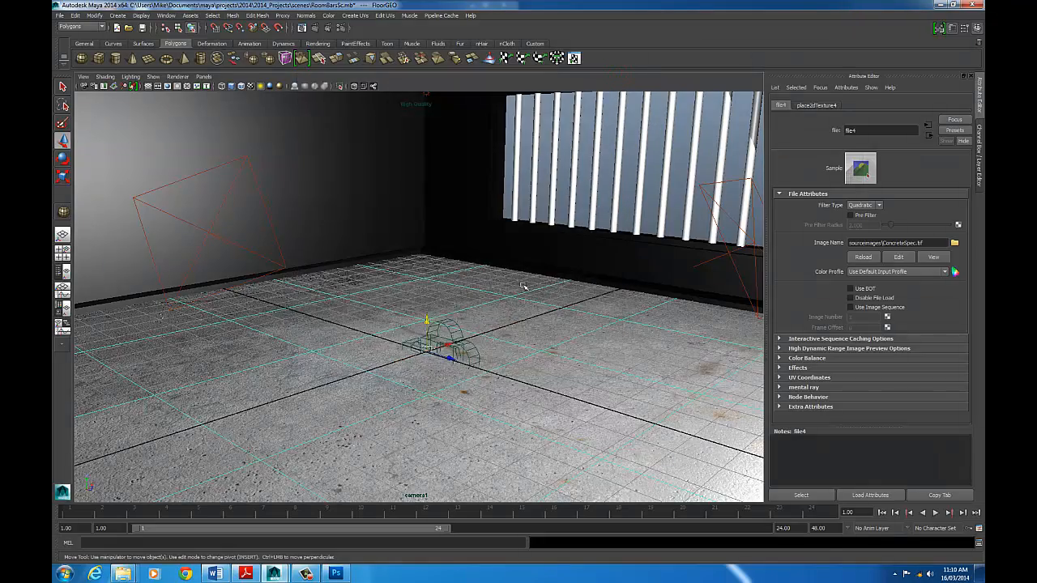
- Examine the concrete floor's bump and specular highlights up close from several viewing angles in the scene
left_click_drag(524, 286, 555, 282)
left_click(559, 257)
left_click_drag(648, 274, 550, 242)
left_click(636, 331)
left_click_drag(489, 293, 486, 301)
scroll(482, 295, "up", 5)
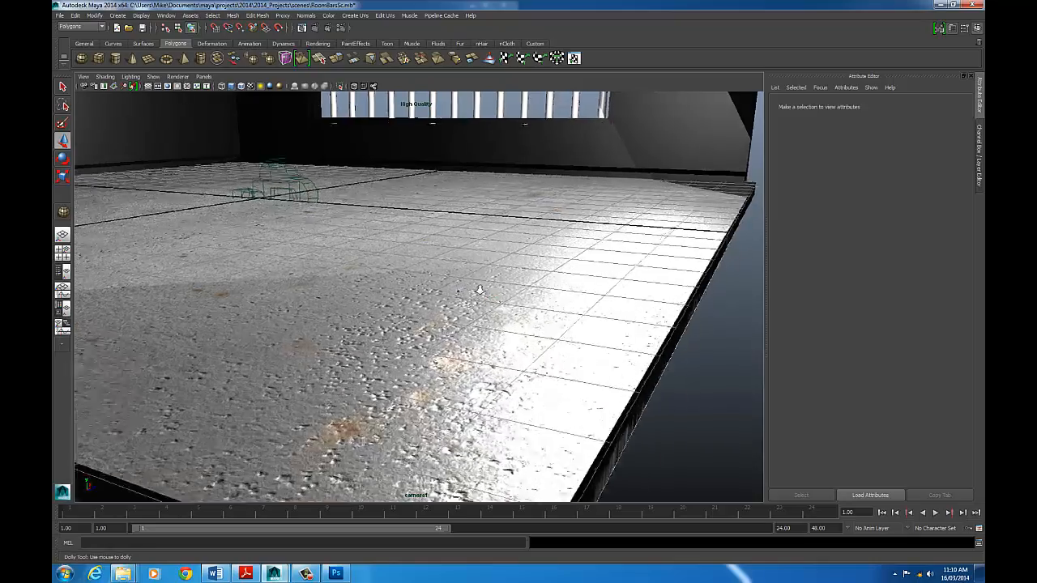
scroll(405, 300, "down", 7)
left_click_drag(388, 301, 597, 291)
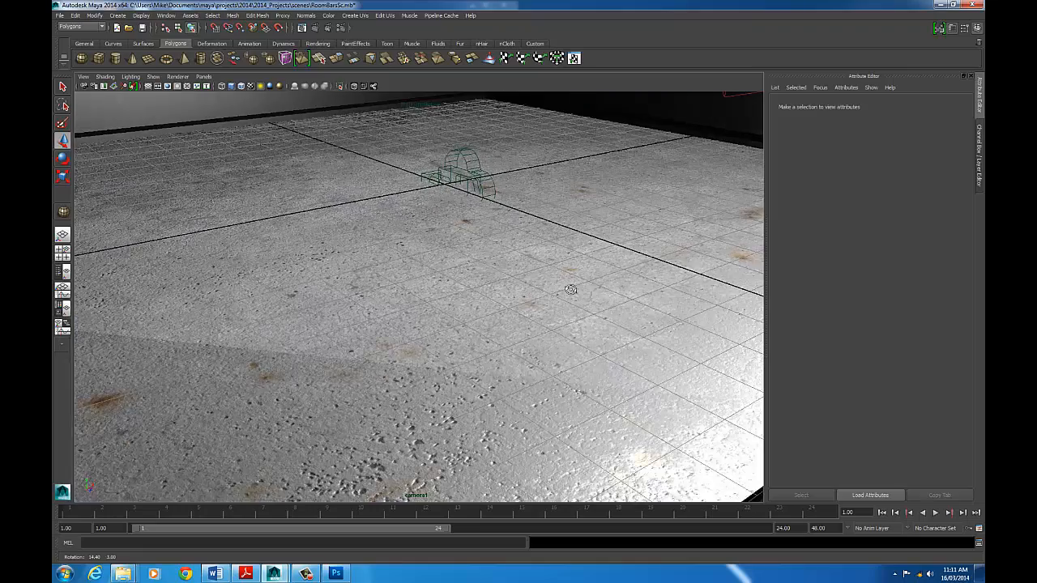